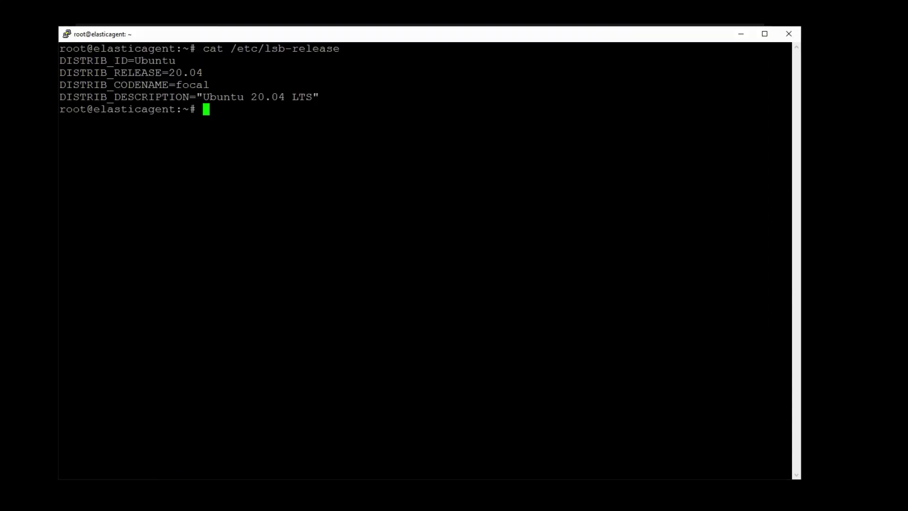
# - Enter the apt-get update, dist-upgrade and vim/curl/gnupg/gpg install command at the shell prompt
pyautogui.write('apt-get update ')
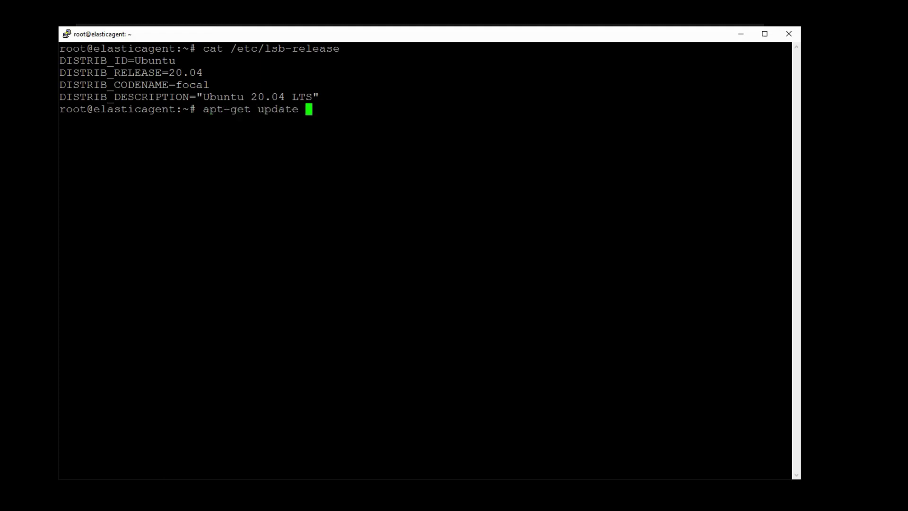
pyautogui.write('&& apt dist')
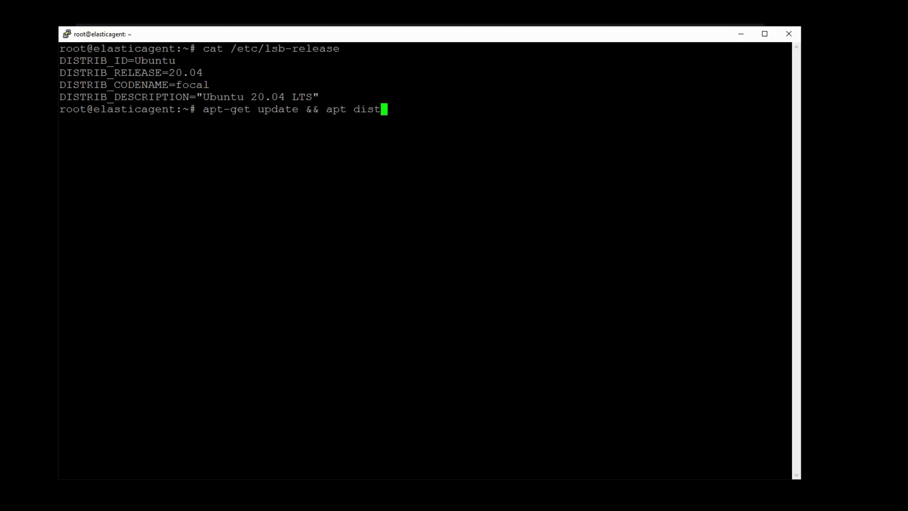
pyautogui.write('-upgrade -y ')
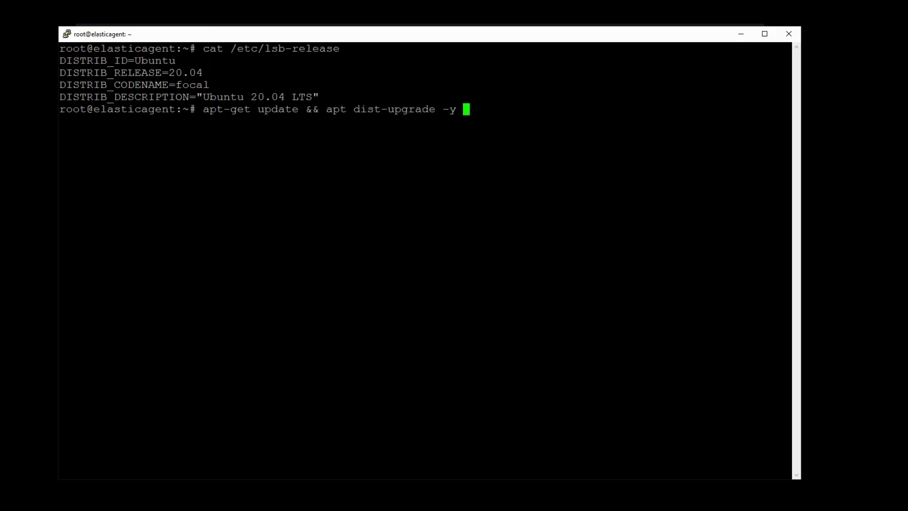
pyautogui.write('&& apt-get inst')
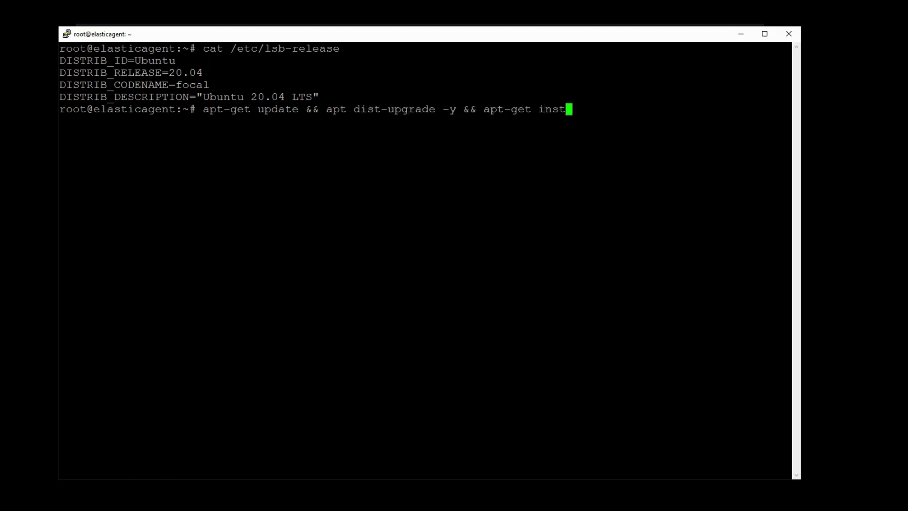
pyautogui.write('all -y vim curl')
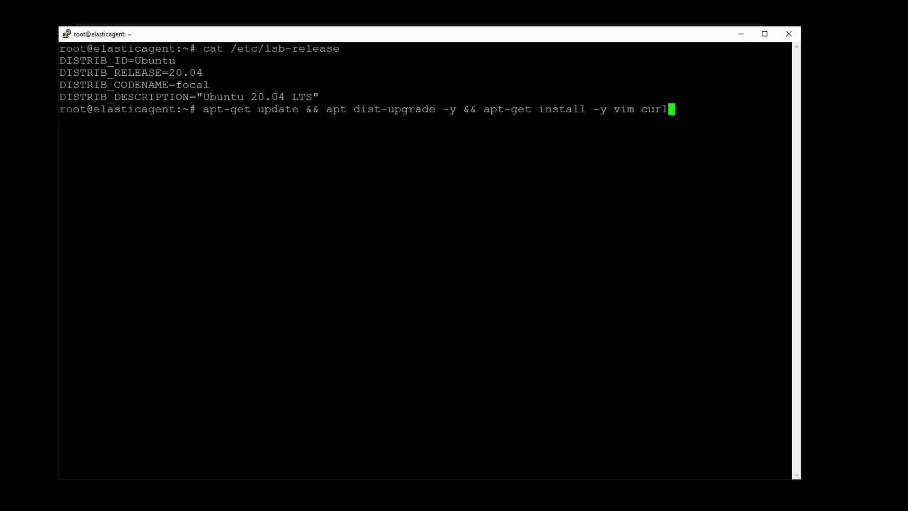
pyautogui.write(' gnupg gpg;')
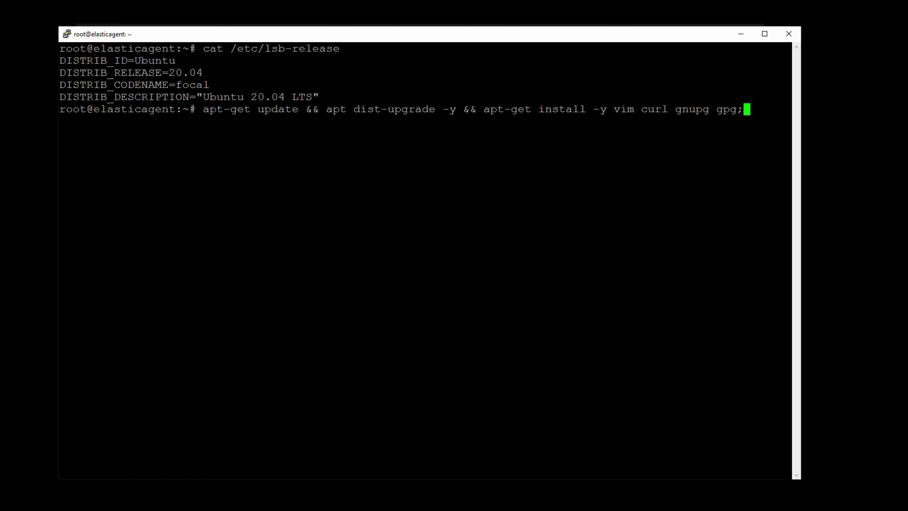
# - Run the update, upgrade and install of vim, curl, gnupg and gpg, then clear the screen
pyautogui.press('Return')
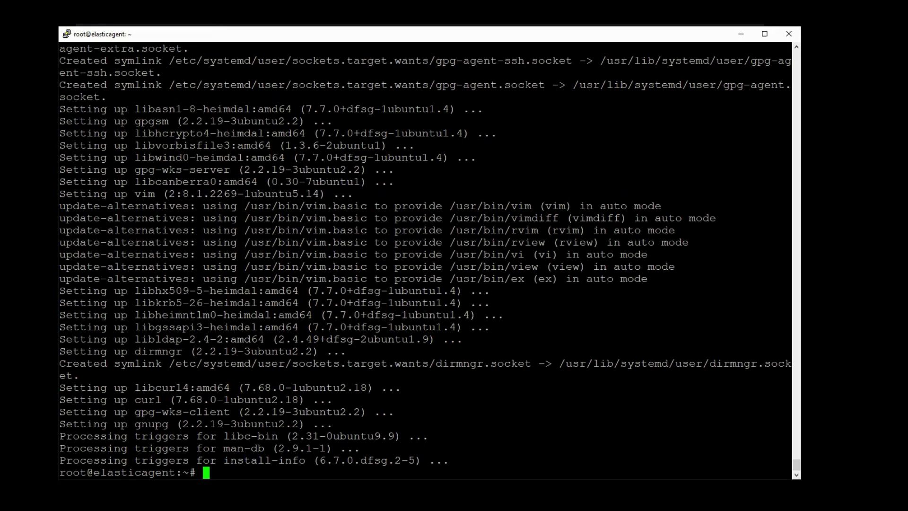
pyautogui.write('clear')
pyautogui.press('Return')
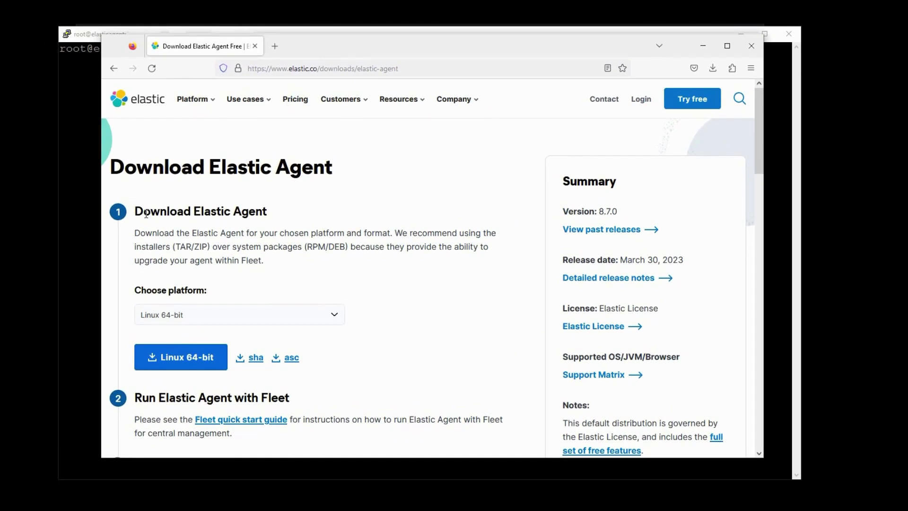
# - Copy the Linux 64-bit Elastic Agent 8.7.0 download link and return to the PuTTY terminal
pyautogui.click(266, 317)
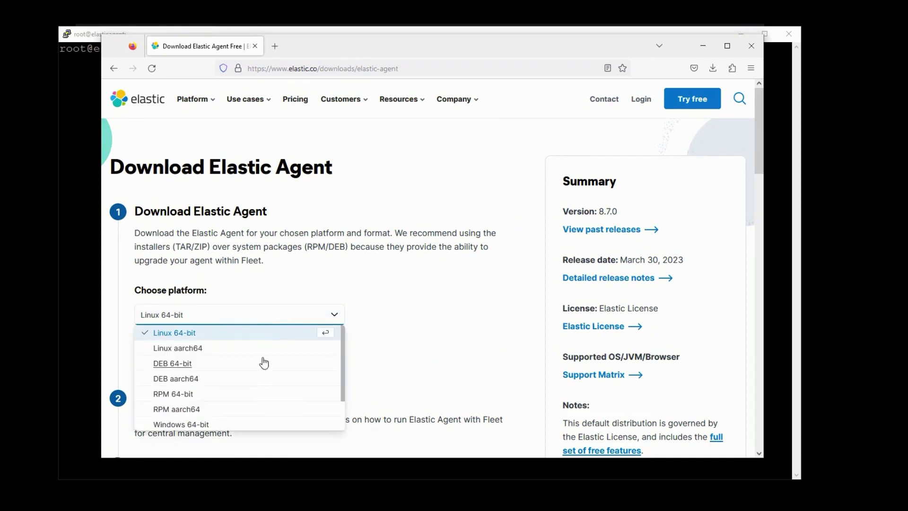
pyautogui.click(199, 333)
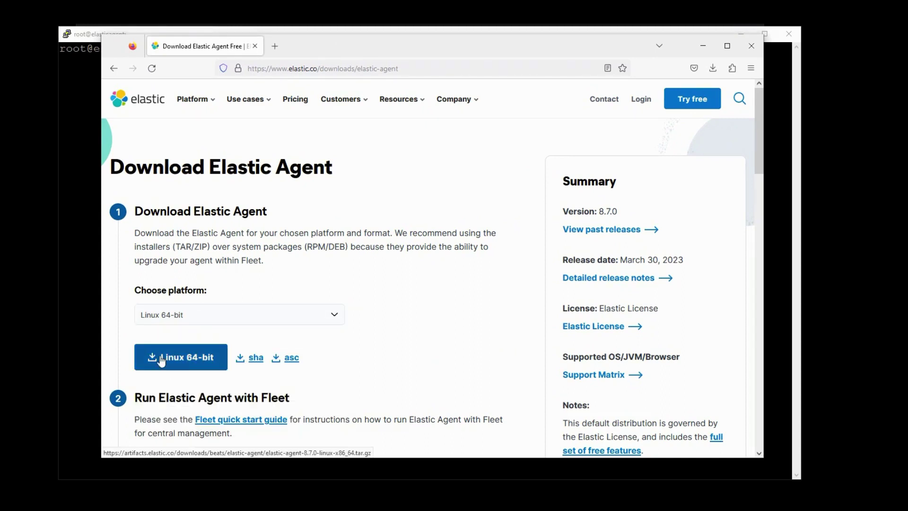
pyautogui.rightClick(162, 359)
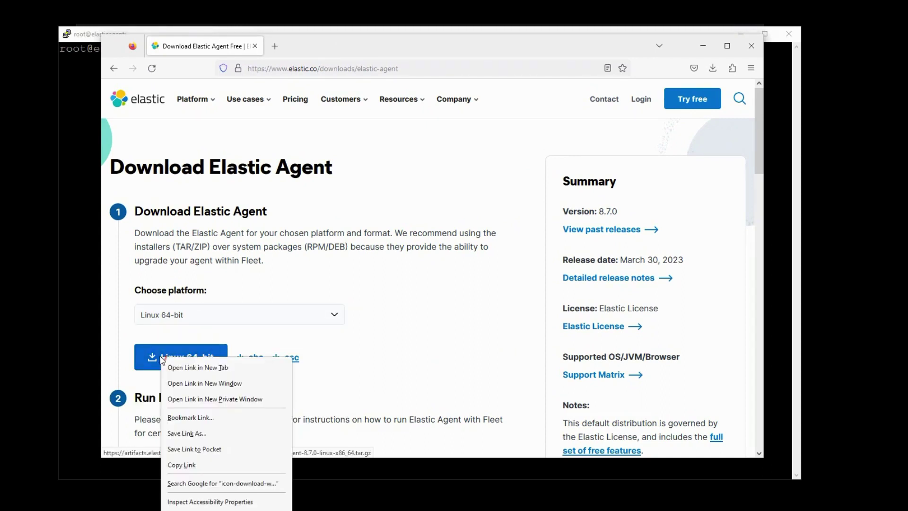
pyautogui.click(192, 466)
pyautogui.click(77, 350)
# - Download the Elastic Agent archive with curl -L -O and the pasted link, then list files
pyautogui.write('curl -L -')
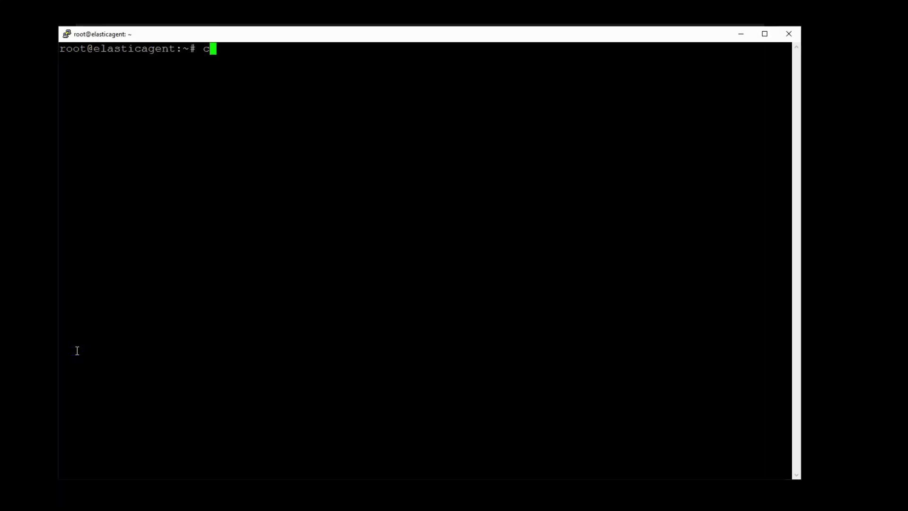
pyautogui.write('O')
pyautogui.rightClick(347, 305)
pyautogui.press('Return')
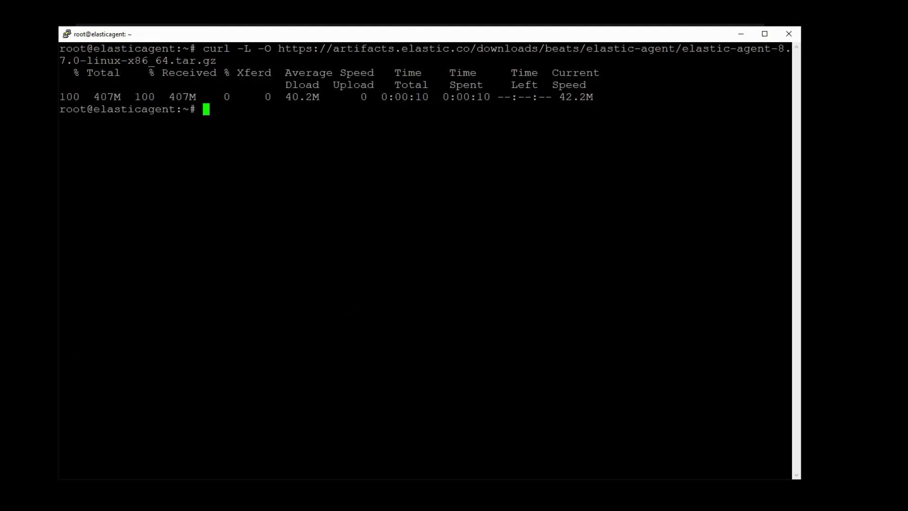
pyautogui.write('ls')
pyautogui.press('Return')
# - Extract the Elastic Agent 8.7.0 archive with tar xvfz
pyautogui.write('ar xv')
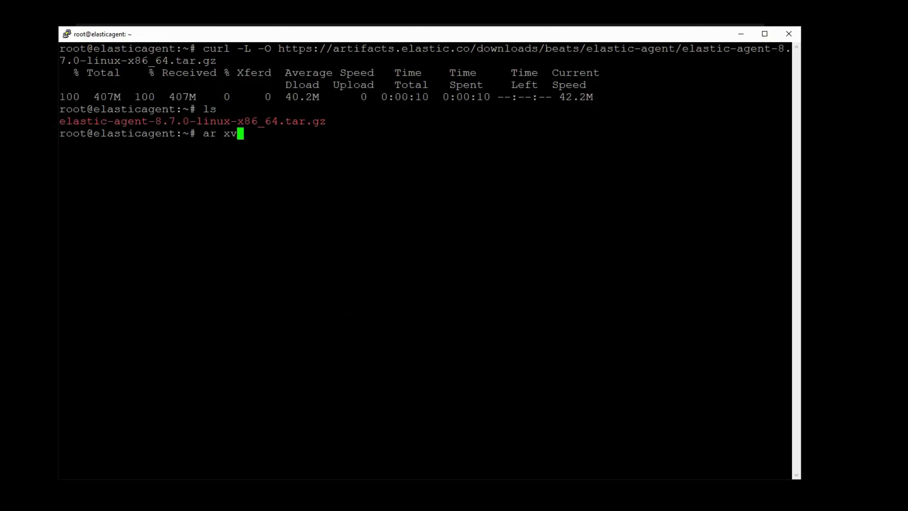
pyautogui.press('BackSpace')
pyautogui.press('BackSpace')
pyautogui.press('BackSpace')
pyautogui.press('BackSpace')
pyautogui.press('BackSpace')
pyautogui.write('tar xvfz e')
pyautogui.press('Tab')
pyautogui.press('Return')
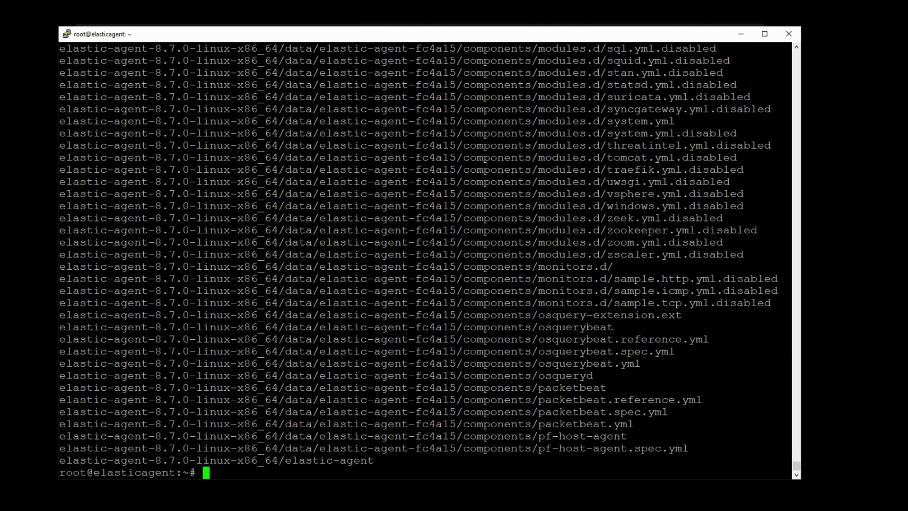
# - Enter the elastic-agent-8.7.0-linux-x86_64 folder, clear, list it and copy the elastic-agent.yml name
pyautogui.write('cd e')
pyautogui.press('Tab')
pyautogui.press('Return')
pyautogui.write('cl')
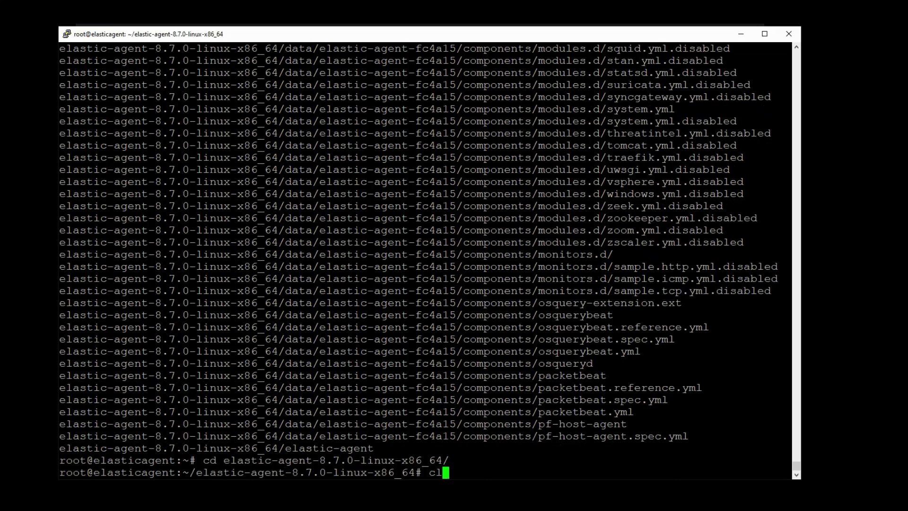
pyautogui.write('ear')
pyautogui.press('Return')
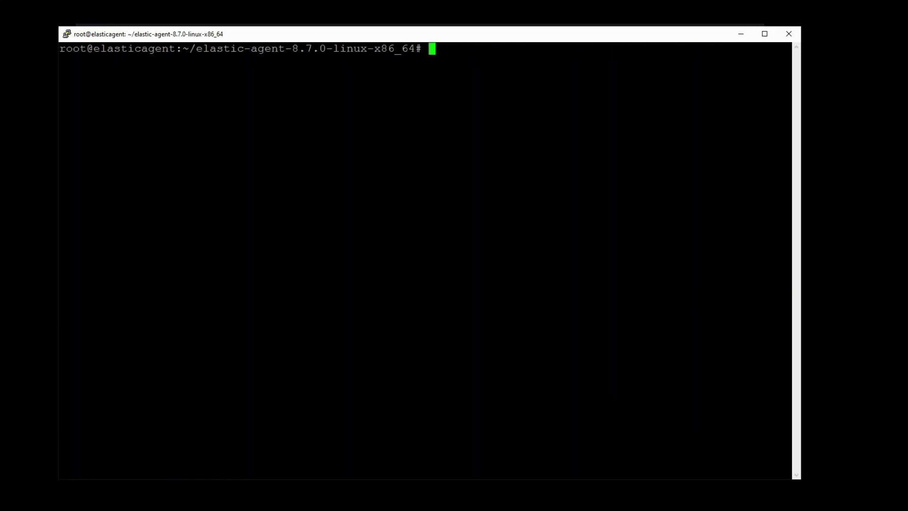
pyautogui.write('ls')
pyautogui.press('Return')
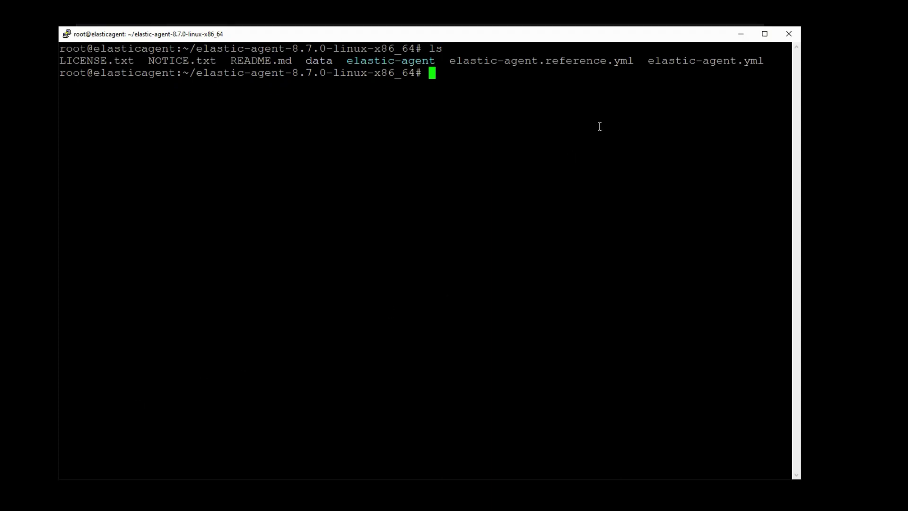
pyautogui.moveTo(649, 61); pyautogui.dragTo(760, 63)
# - Open elastic-agent.yml in vi using tab completion
pyautogui.write('vi ela')
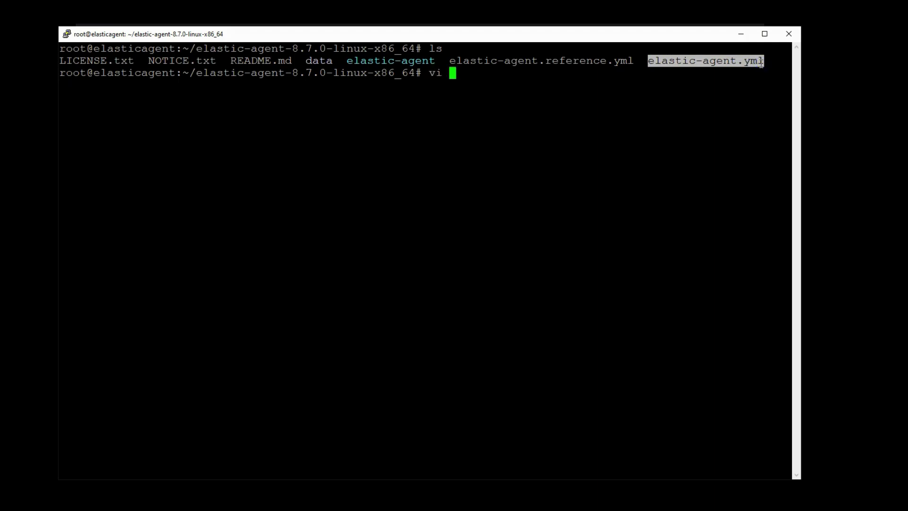
pyautogui.press('Tab')
pyautogui.write('.yml')
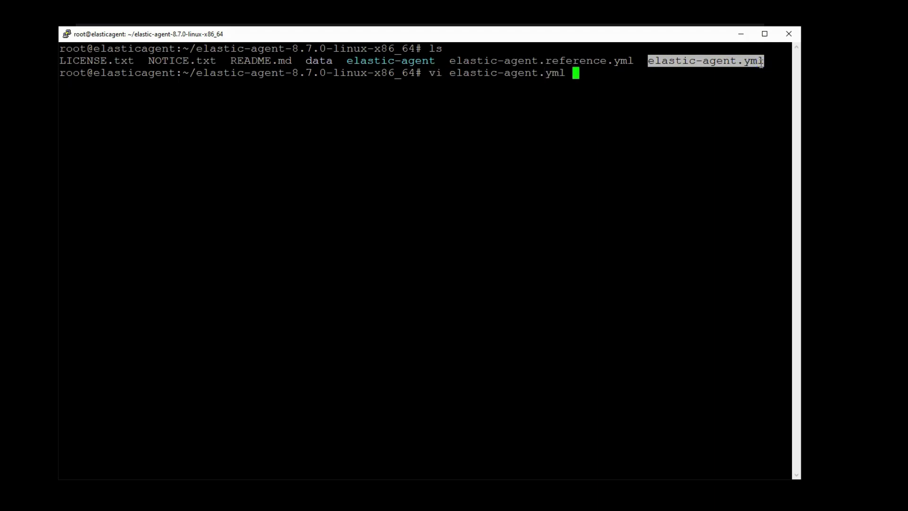
pyautogui.press('Return')
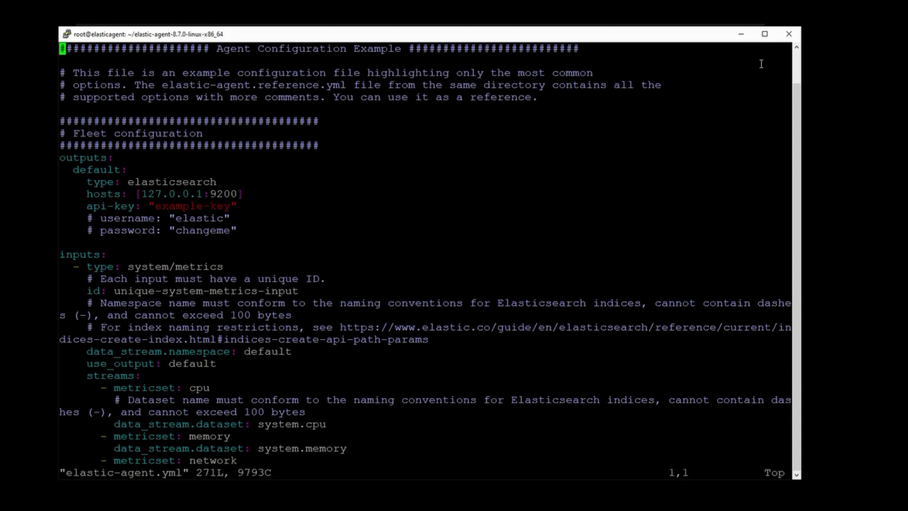
pyautogui.press('Down')
pyautogui.press('Down')
pyautogui.press('Down')
pyautogui.press('Down')
pyautogui.press('Down')
pyautogui.press('Down')
pyautogui.press('Down')
pyautogui.press('Down')
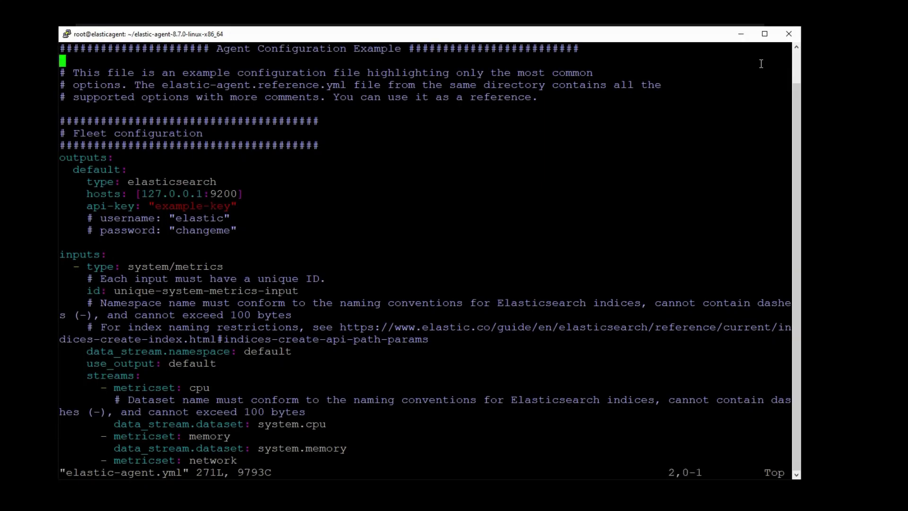
pyautogui.press('Down')
pyautogui.press('v')
pyautogui.press('Down')
pyautogui.press('Down')
pyautogui.press('Down')
pyautogui.press('Down')
pyautogui.press('Down')
pyautogui.press('Down')
pyautogui.press('Down')
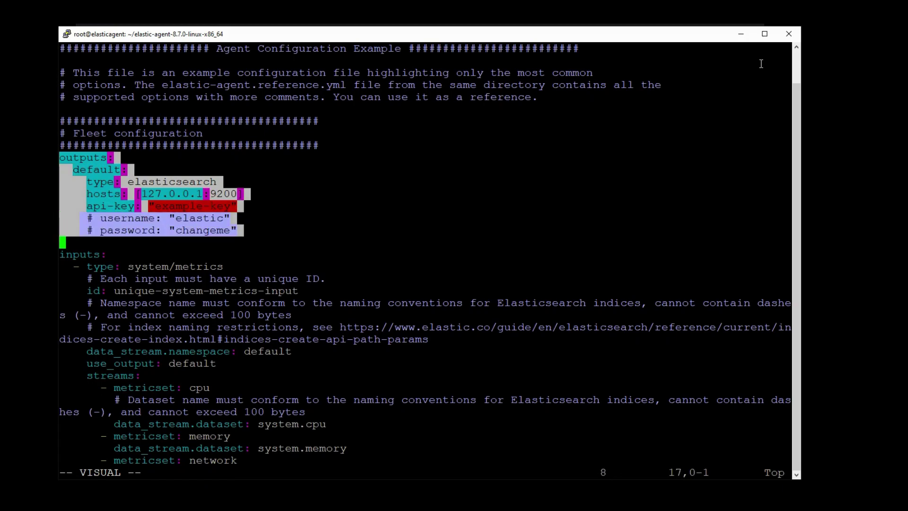
pyautogui.press('Escape')
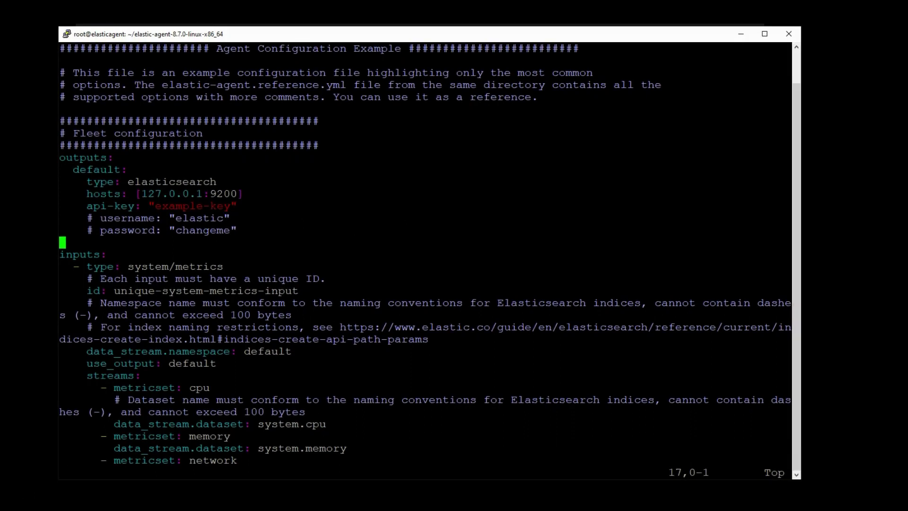
pyautogui.press('Down')
pyautogui.press('v')
pyautogui.press('Down')
pyautogui.press('Down')
pyautogui.press('Down')
pyautogui.press('Down')
pyautogui.press('Down')
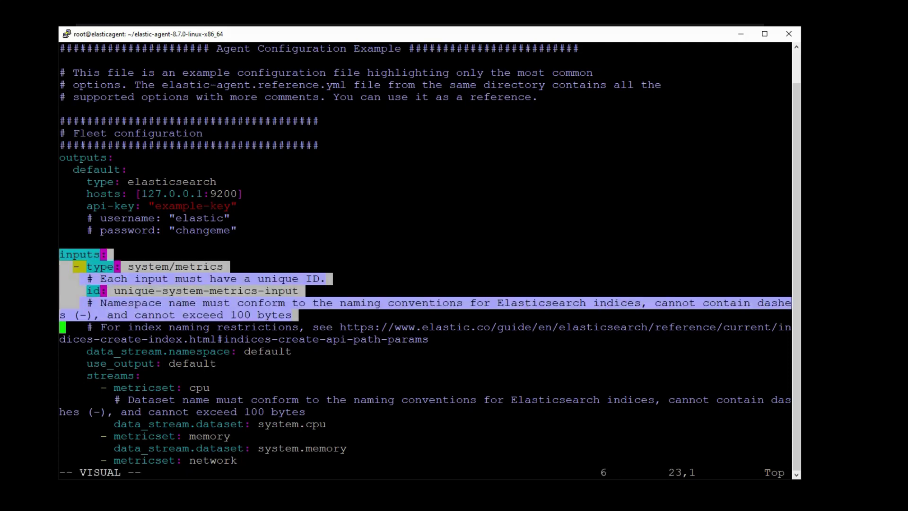
pyautogui.press('Down')
pyautogui.press('Down')
pyautogui.press('Down')
pyautogui.press('Down')
pyautogui.press('Down')
pyautogui.press('Down')
pyautogui.press('Down')
pyautogui.press('Down')
pyautogui.press('Down')
pyautogui.press('Down')
pyautogui.press('Down')
pyautogui.press('Down')
pyautogui.press('Down')
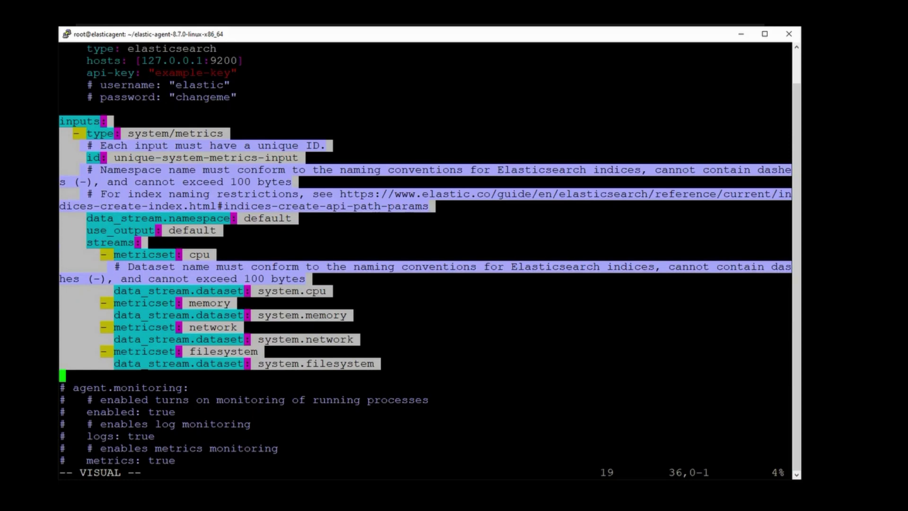
pyautogui.press('Escape')
pyautogui.press('v')
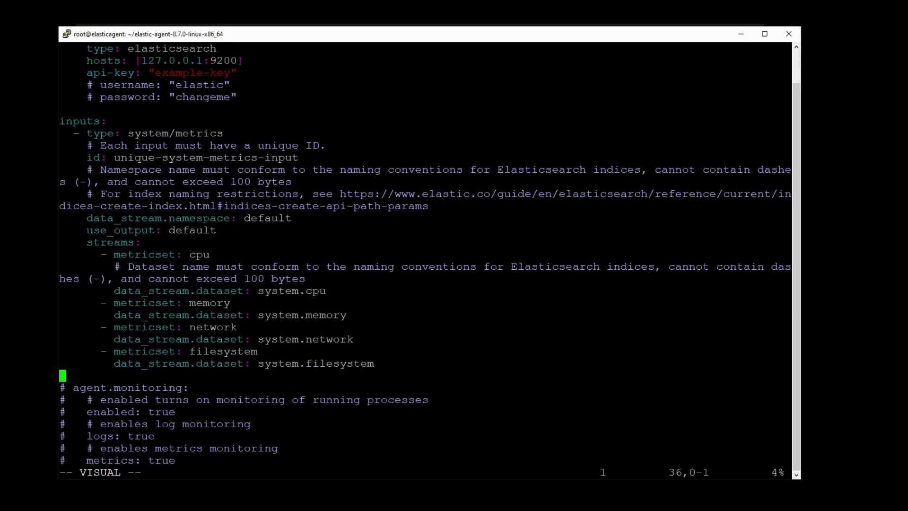
pyautogui.press('Down')
pyautogui.press('Down')
pyautogui.press('Down')
pyautogui.press('Down')
pyautogui.press('Down')
pyautogui.press('Down')
pyautogui.press('Down')
pyautogui.press('Down')
pyautogui.press('Down')
pyautogui.press('Down')
pyautogui.press('Down')
pyautogui.press('Down')
pyautogui.press('Down')
pyautogui.press('Down')
pyautogui.press('Down')
pyautogui.press('Down')
pyautogui.press('Down')
pyautogui.press('Down')
pyautogui.press('Down')
pyautogui.press('Down')
pyautogui.press('Down')
pyautogui.press('Down')
pyautogui.press('Down')
pyautogui.press('Down')
pyautogui.press('Down')
pyautogui.press('Down')
pyautogui.press('Down')
pyautogui.press('Down')
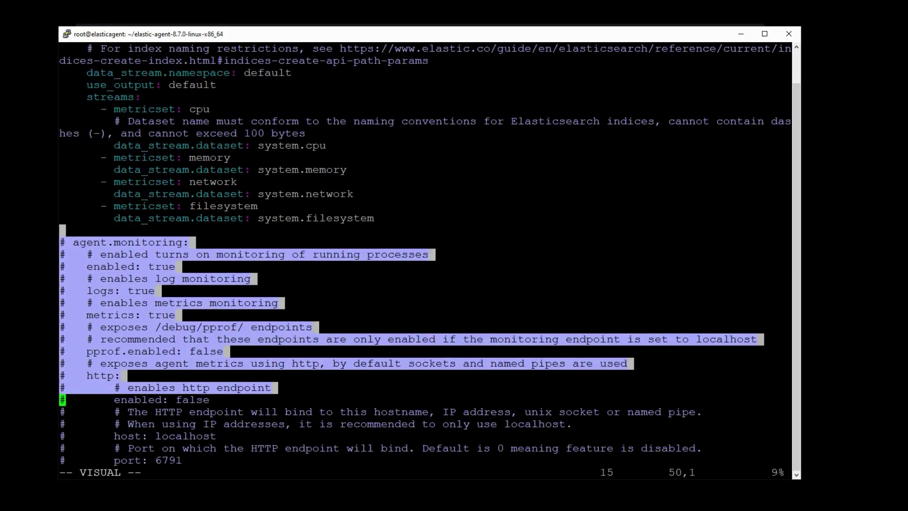
# - Page through elastic-agent.yml past the retry, logging and providers sections to line 271
pyautogui.press('Escape')
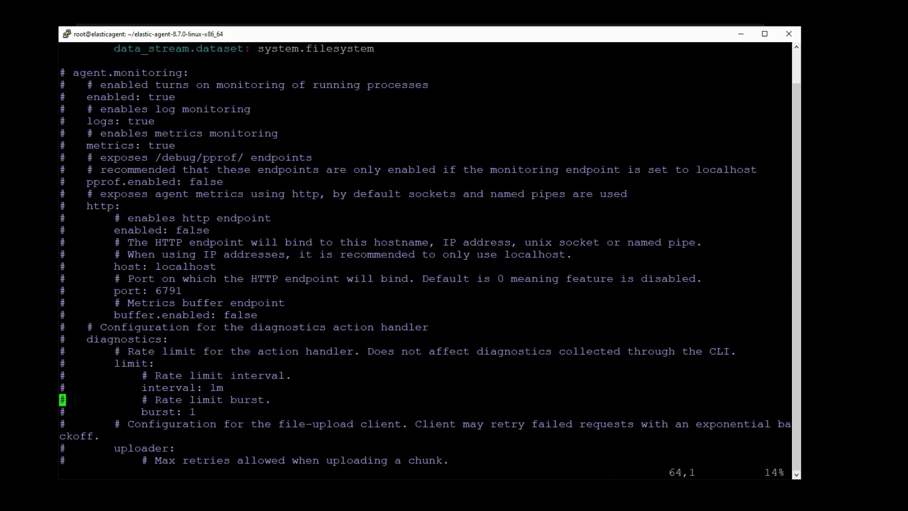
pyautogui.press('Down')
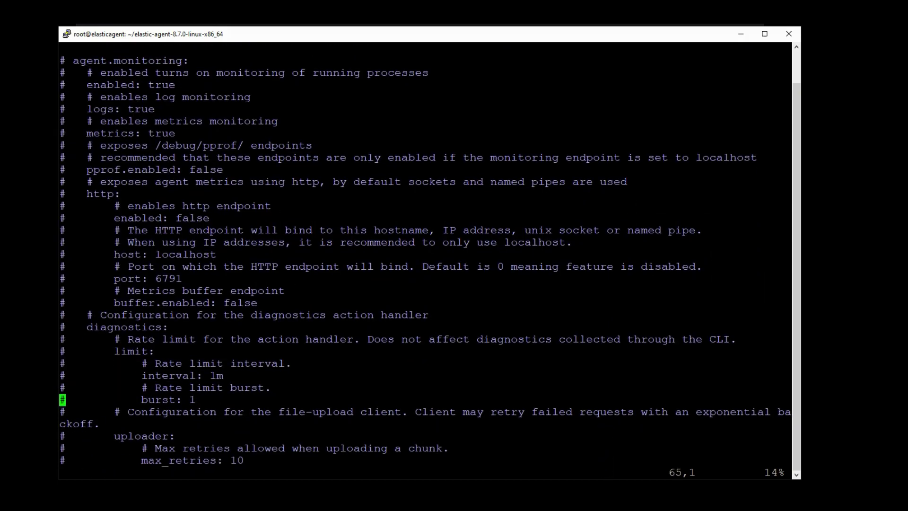
pyautogui.press('Down')
pyautogui.press('Down')
pyautogui.press('Down')
pyautogui.press('Down')
pyautogui.press('Down')
pyautogui.press('Down')
pyautogui.press('Down')
pyautogui.press('Down')
pyautogui.press('Down')
pyautogui.press('Down')
pyautogui.press('Down')
pyautogui.press('Down')
pyautogui.press('Down')
pyautogui.press('Down')
pyautogui.press('Down')
pyautogui.press('Down')
pyautogui.press('Down')
pyautogui.press('Down')
pyautogui.press('Down')
pyautogui.press('Down')
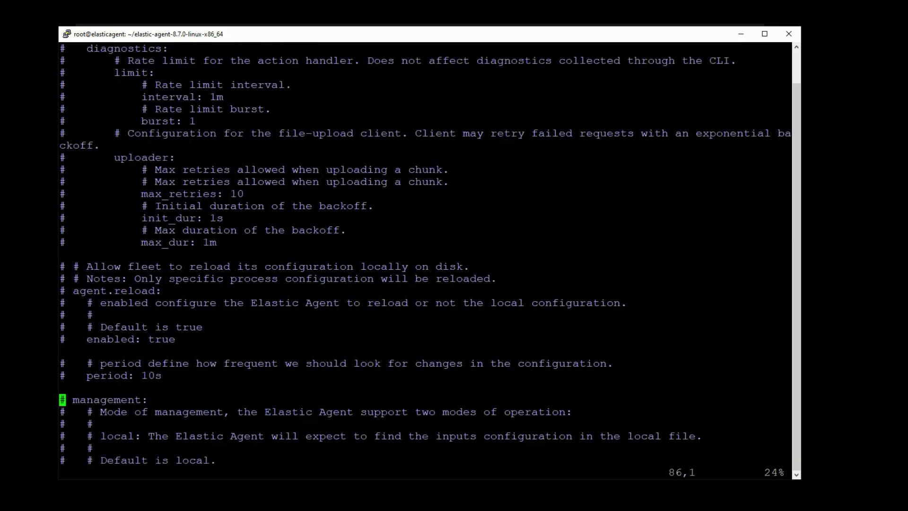
pyautogui.press('Down')
pyautogui.press('Down')
pyautogui.press('Down')
pyautogui.press('Down')
pyautogui.press('Down')
pyautogui.press('Down')
pyautogui.press('Down')
pyautogui.press('Down')
pyautogui.press('Down')
pyautogui.press('Down')
pyautogui.press('Down')
pyautogui.press('Down')
pyautogui.press('Down')
pyautogui.press('Down')
pyautogui.press('Down')
pyautogui.press('Down')
pyautogui.press('Down')
pyautogui.press('Down')
pyautogui.press('Down')
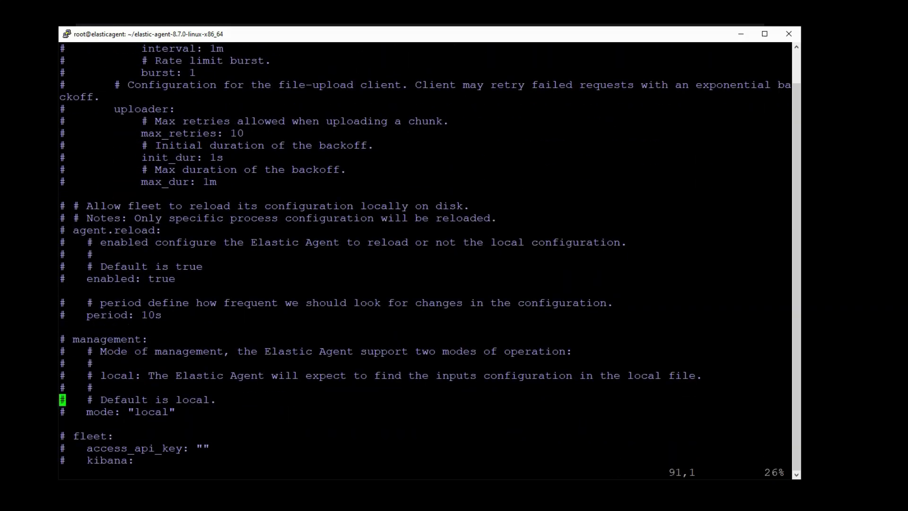
pyautogui.press('Down')
pyautogui.press('Down')
pyautogui.press('Down')
pyautogui.press('Down')
pyautogui.press('Down')
pyautogui.press('Down')
pyautogui.press('Down')
pyautogui.press('Down')
pyautogui.press('Down')
pyautogui.press('Down')
pyautogui.press('Down')
pyautogui.press('Down')
pyautogui.press('Down')
pyautogui.press('Down')
pyautogui.press('Down')
pyautogui.press('Down')
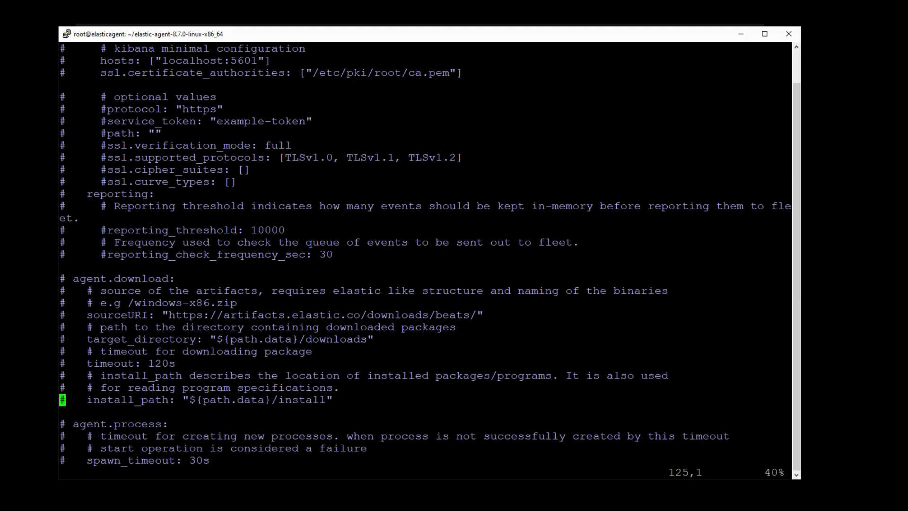
pyautogui.press('Down')
pyautogui.press('Down')
pyautogui.press('Down')
pyautogui.press('Down')
pyautogui.press('Down')
pyautogui.press('Down')
pyautogui.press('Down')
pyautogui.press('Down')
pyautogui.press('Down')
pyautogui.press('Down')
pyautogui.press('Down')
pyautogui.press('Down')
pyautogui.press('Down')
pyautogui.press('Down')
pyautogui.press('Down')
pyautogui.press('Down')
pyautogui.press('Down')
pyautogui.press('Down')
pyautogui.press('Down')
pyautogui.press('Down')
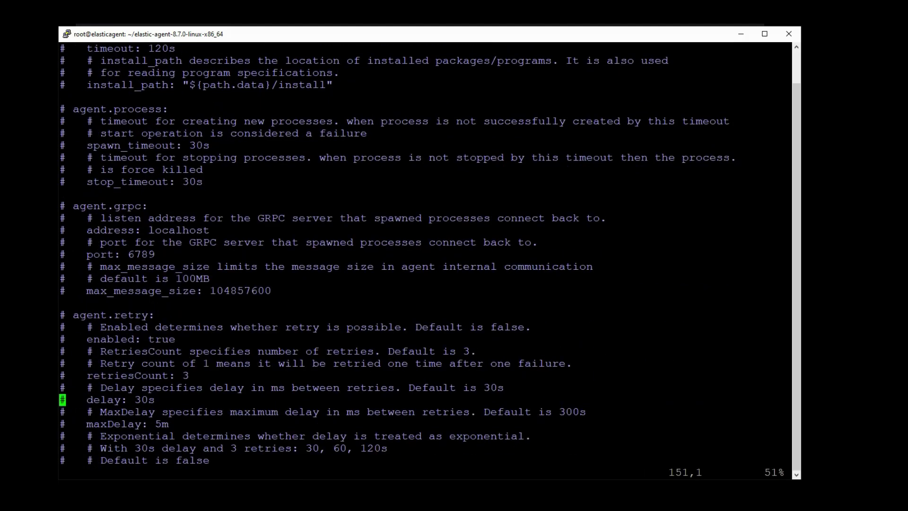
pyautogui.press('Down')
pyautogui.press('Down')
pyautogui.press('Down')
pyautogui.press('Down')
pyautogui.press('Down')
pyautogui.press('Down')
pyautogui.press('Down')
pyautogui.press('Down')
pyautogui.press('Down')
pyautogui.press('Down')
pyautogui.press('Down')
pyautogui.press('Down')
pyautogui.press('Down')
pyautogui.press('Down')
pyautogui.press('Down')
pyautogui.press('Down')
pyautogui.press('Down')
pyautogui.press('Down')
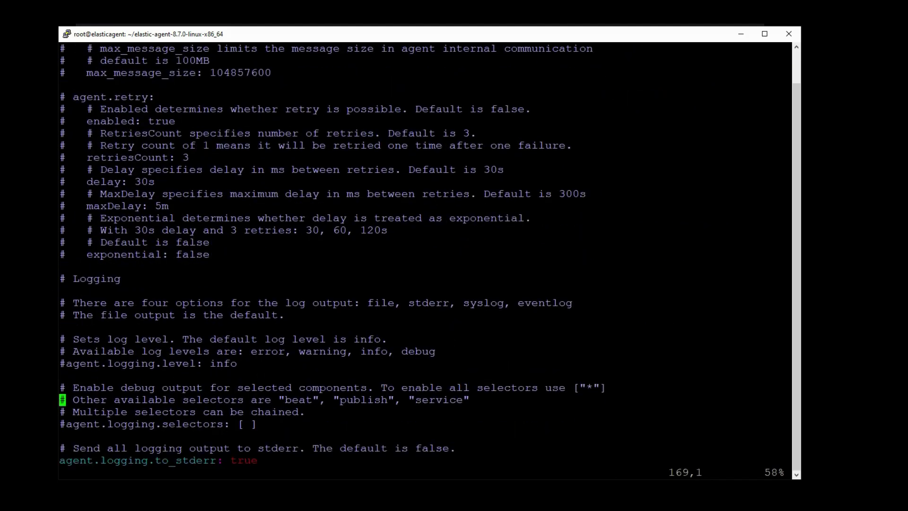
pyautogui.press('Down')
pyautogui.press('Down')
pyautogui.press('Down')
pyautogui.press('Down')
pyautogui.press('Down')
pyautogui.press('Down')
pyautogui.press('Down')
pyautogui.press('Down')
pyautogui.press('Down')
pyautogui.press('Down')
pyautogui.press('Down')
pyautogui.press('Down')
pyautogui.press('Down')
pyautogui.press('Down')
pyautogui.press('Down')
pyautogui.press('Down')
pyautogui.press('Down')
pyautogui.press('Down')
pyautogui.press('Down')
pyautogui.press('Down')
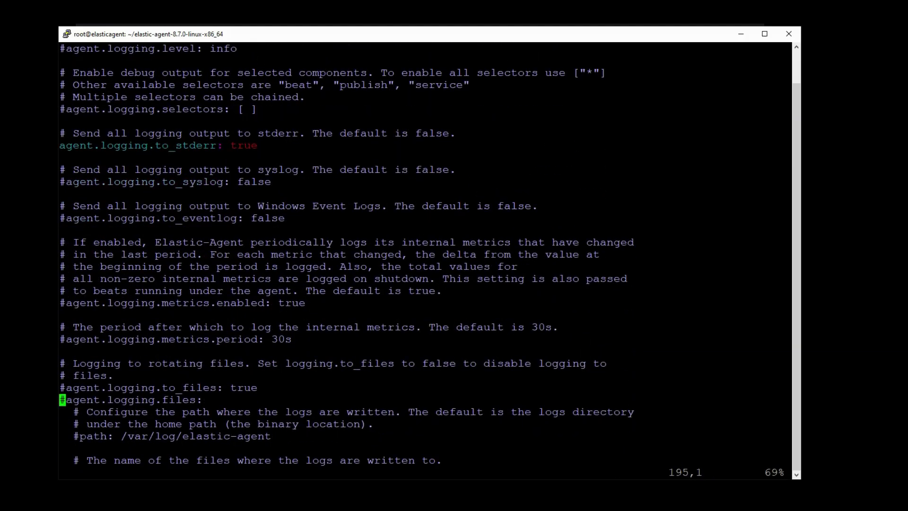
pyautogui.press('Down')
pyautogui.press('Down')
pyautogui.press('Down')
pyautogui.press('Down')
pyautogui.press('Down')
pyautogui.press('Down')
pyautogui.press('Down')
pyautogui.press('Down')
pyautogui.press('Down')
pyautogui.press('Down')
pyautogui.press('Down')
pyautogui.press('Down')
pyautogui.press('Down')
pyautogui.press('Down')
pyautogui.press('Down')
pyautogui.press('Down')
pyautogui.press('Down')
pyautogui.press('Down')
pyautogui.press('Down')
pyautogui.press('Down')
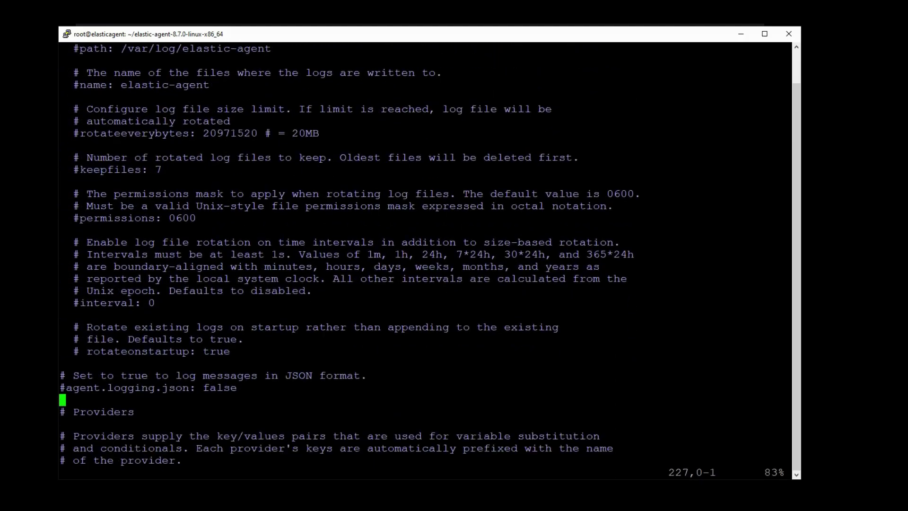
pyautogui.press('Down')
pyautogui.press('Down')
pyautogui.press('Down')
pyautogui.press('Down')
pyautogui.press('Down')
pyautogui.press('Down')
pyautogui.press('Down')
pyautogui.press('Down')
pyautogui.press('Down')
pyautogui.press('Down')
pyautogui.press('Down')
pyautogui.press('Down')
pyautogui.press('Down')
pyautogui.press('Down')
pyautogui.press('Down')
pyautogui.press('Down')
pyautogui.press('Down')
pyautogui.press('Down')
pyautogui.press('Down')
pyautogui.press('Down')
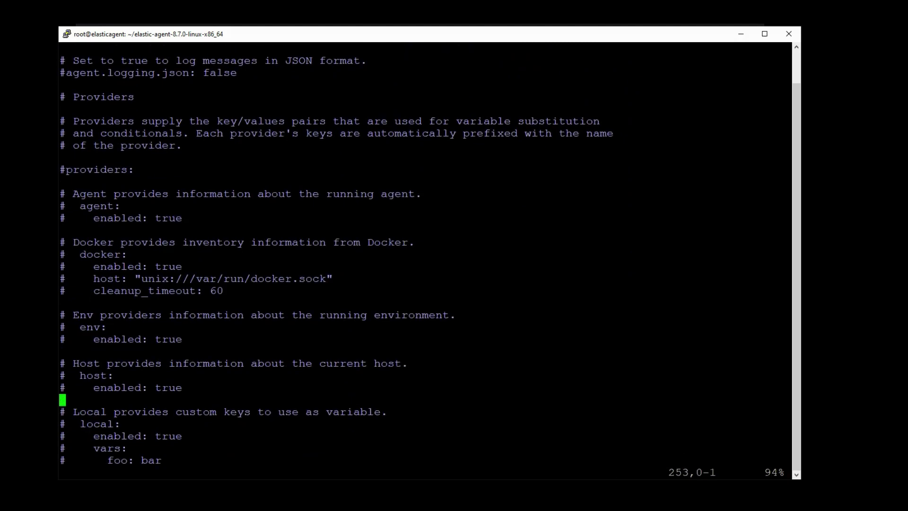
pyautogui.press('Down')
pyautogui.press('Down')
pyautogui.press('Down')
pyautogui.press('Down')
pyautogui.press('Down')
pyautogui.press('Down')
pyautogui.press('Down')
pyautogui.press('Down')
pyautogui.press('Down')
pyautogui.press('Down')
pyautogui.press('Down')
pyautogui.press('Down')
pyautogui.press('Down')
pyautogui.press('Down')
pyautogui.press('Down')
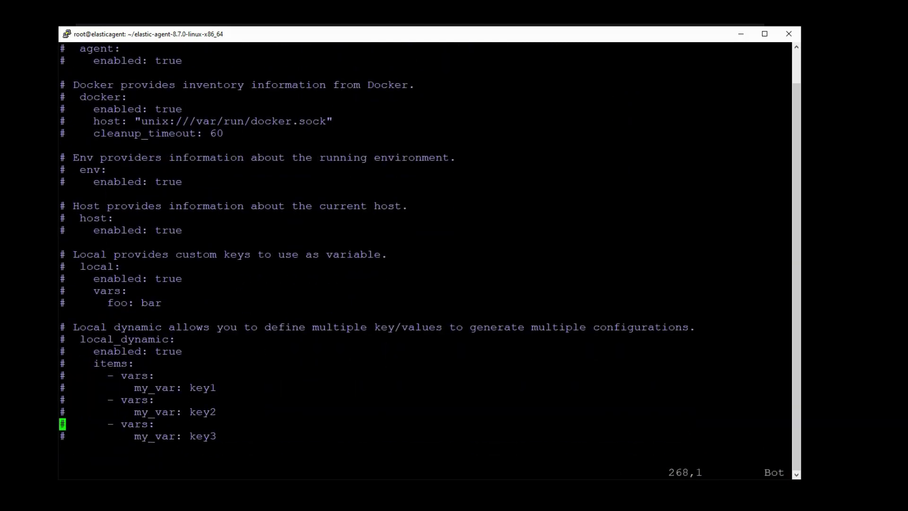
pyautogui.press('Down')
pyautogui.press('Down')
pyautogui.press('Down')
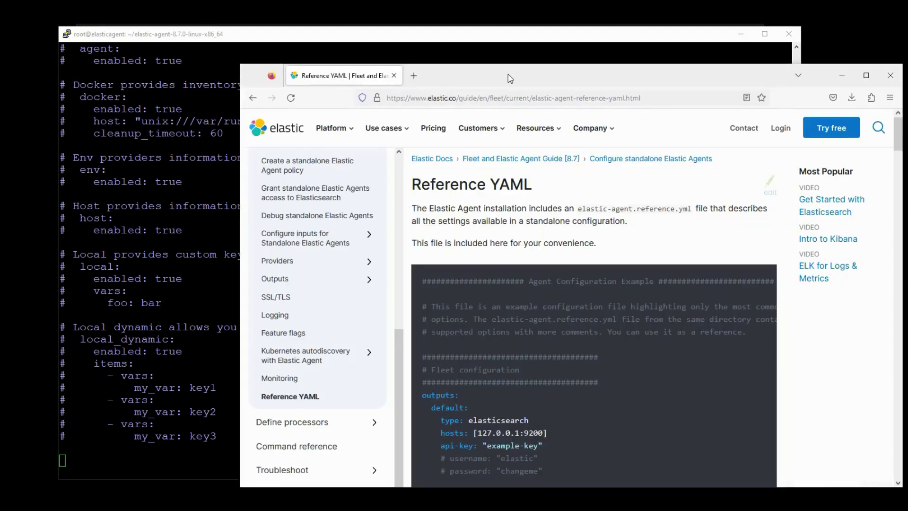
# - Highlight elastic-agent.reference.yml on the Reference YAML docs page, then return to the terminal
pyautogui.moveTo(511, 77); pyautogui.dragTo(375, 59)
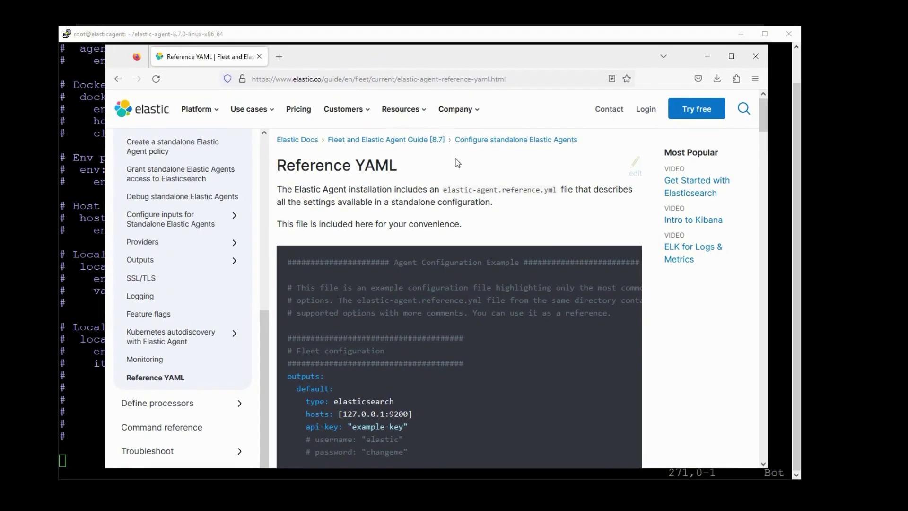
pyautogui.moveTo(447, 189); pyautogui.dragTo(554, 190)
pyautogui.hotkey('alt', 'Tab')
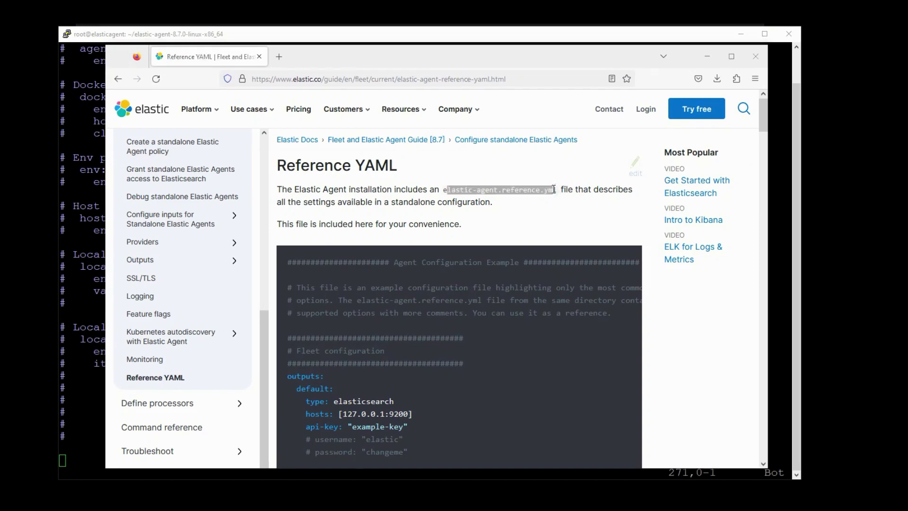
# - Quit vim with :q and highlight elastic-agent.reference.yml in the file listing
pyautogui.write(':q')
pyautogui.press('Return')
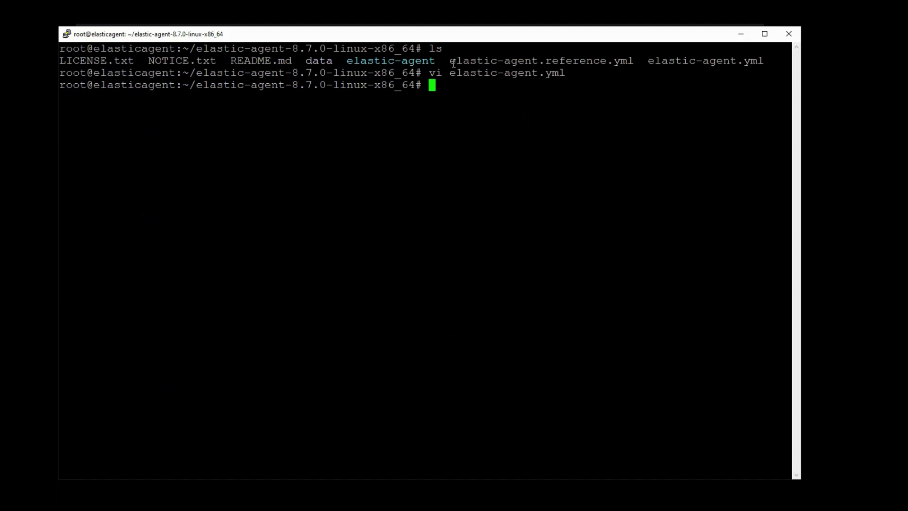
pyautogui.moveTo(453, 62); pyautogui.dragTo(635, 61)
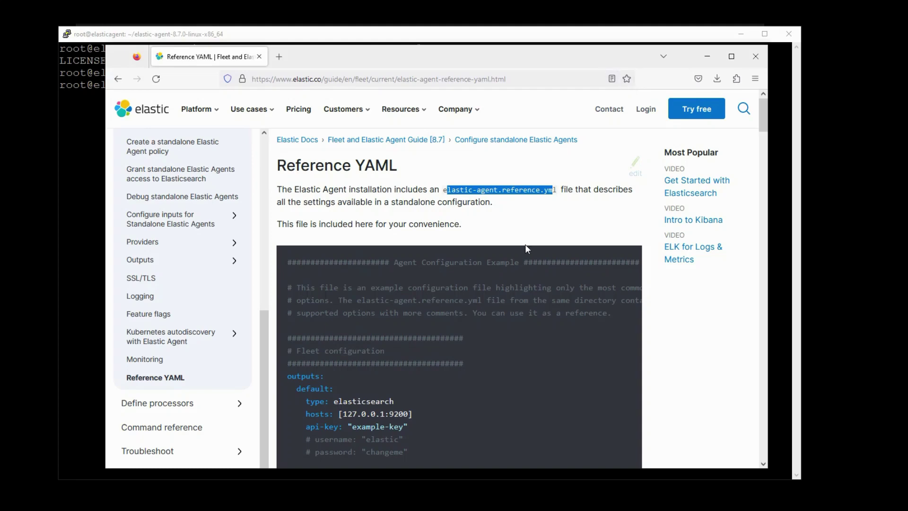
# - Scroll through the Reference YAML docs page in Firefox and return to its top
pyautogui.click(519, 227)
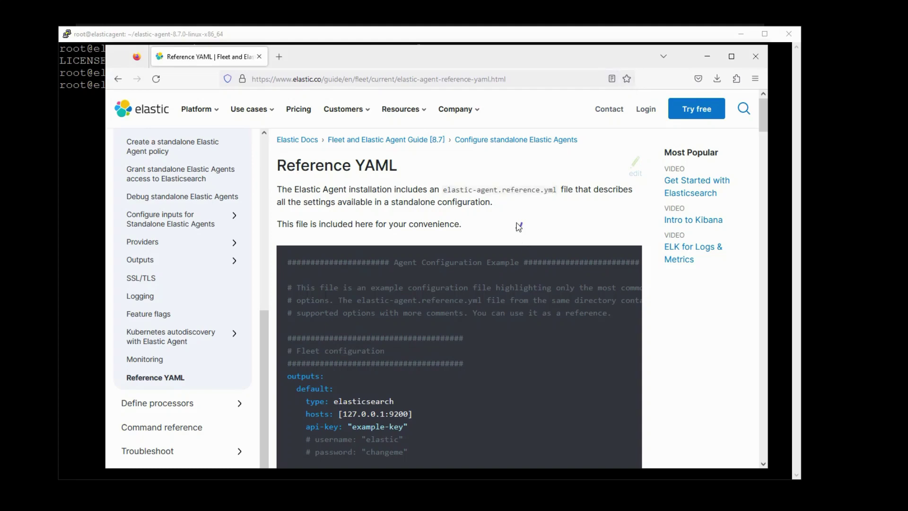
pyautogui.scroll(-6, 516, 222)
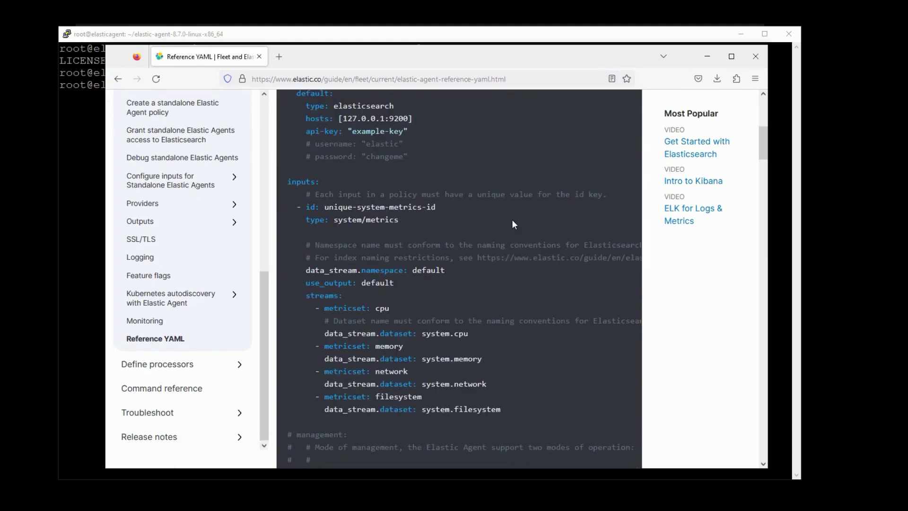
pyautogui.scroll(-7, 512, 222)
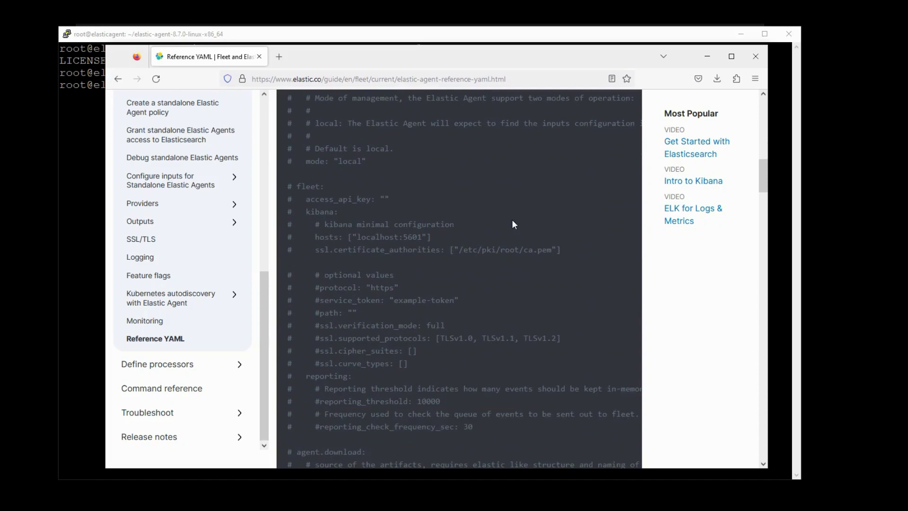
pyautogui.scroll(-12, 512, 219)
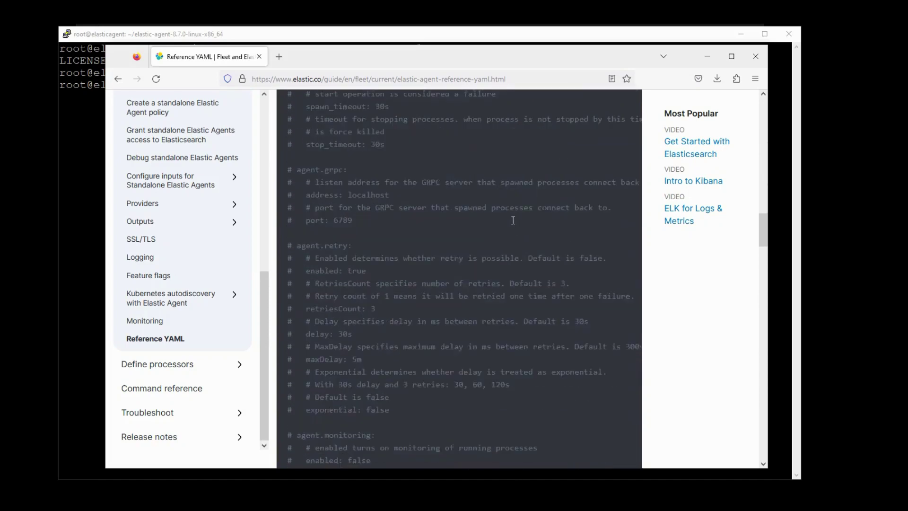
pyautogui.scroll(-20, 511, 219)
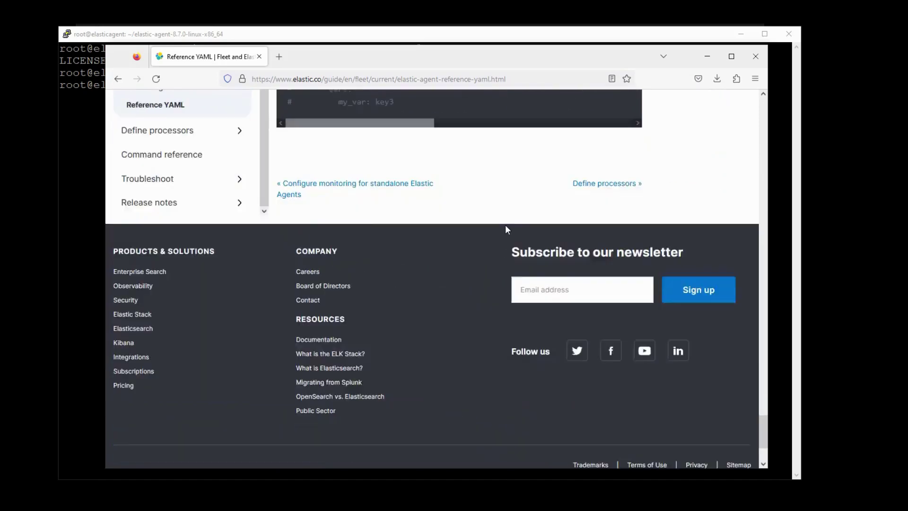
pyautogui.press('Home')
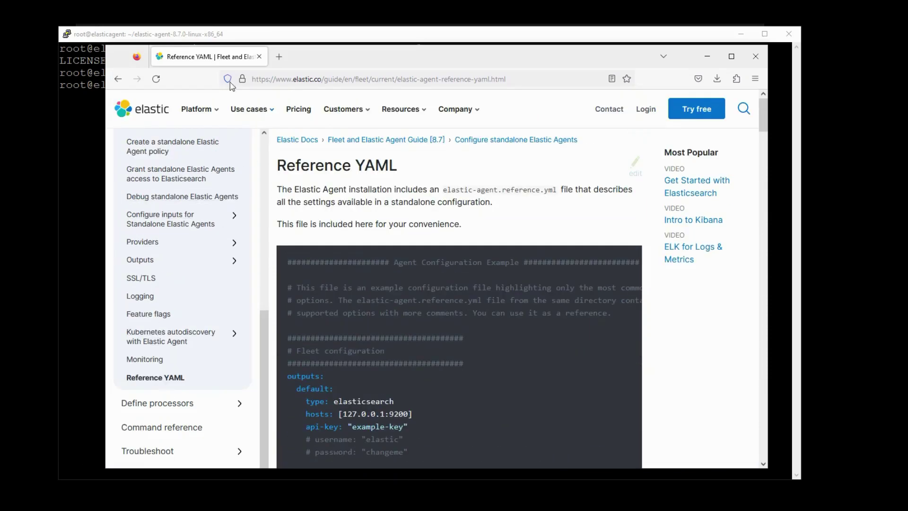
# - Clear the terminal and reopen elastic-agent.yml in vi
pyautogui.click(321, 40)
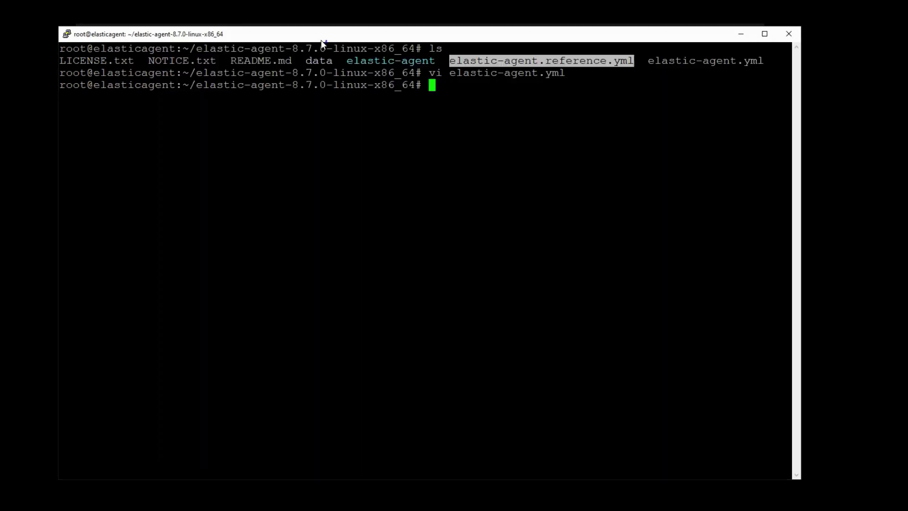
pyautogui.write('clear')
pyautogui.press('Return')
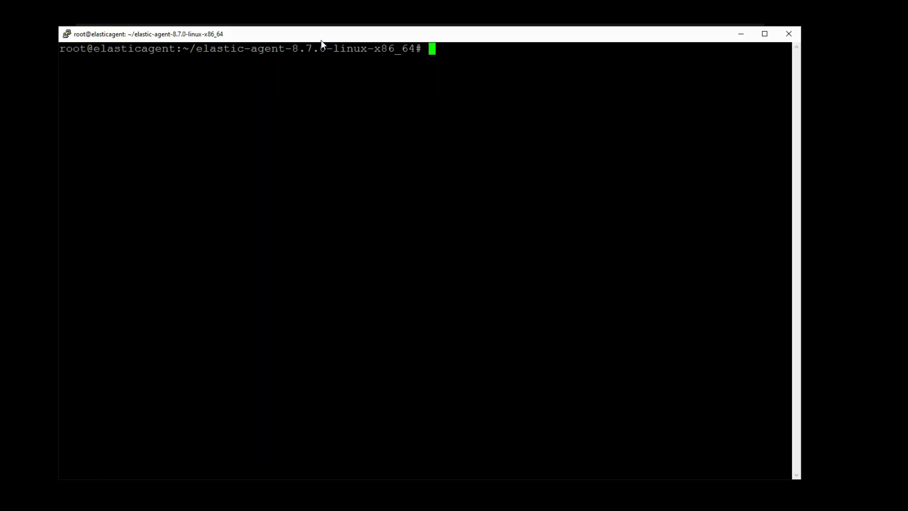
pyautogui.write('vi e')
pyautogui.press('Tab')
pyautogui.write('.yml')
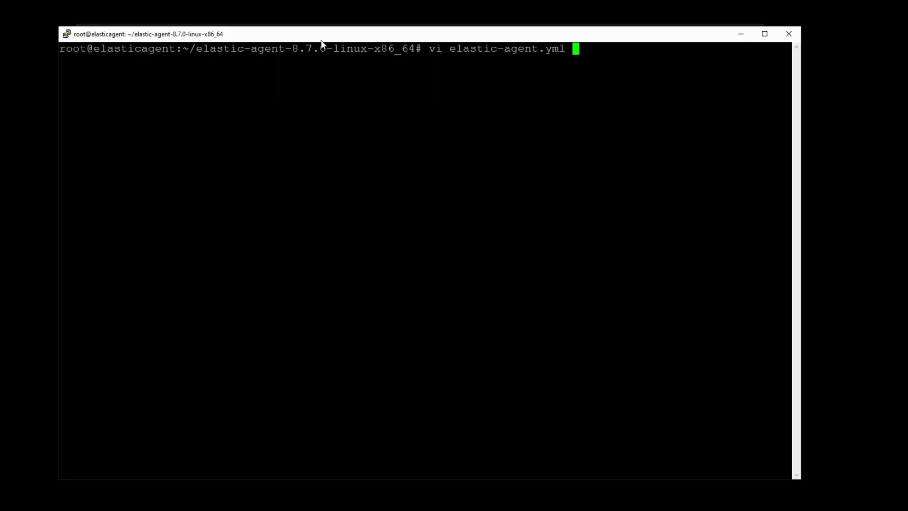
pyautogui.press('Return')
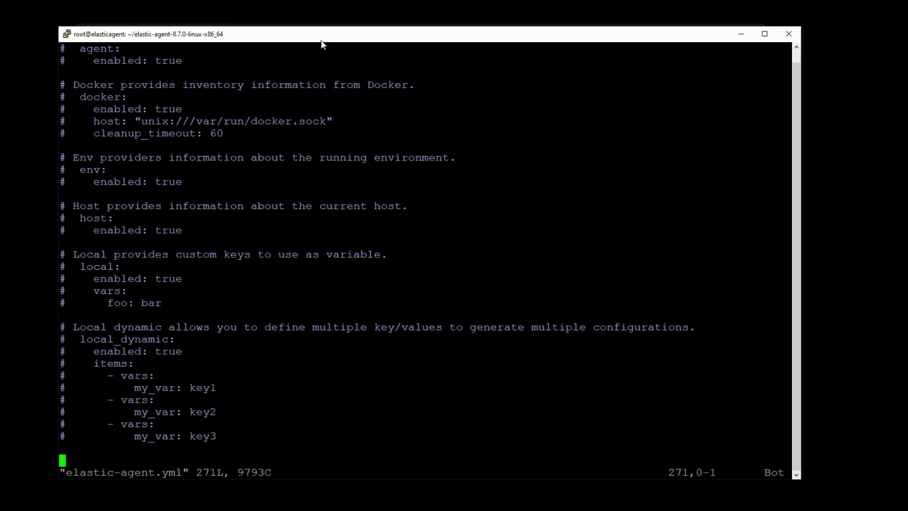
pyautogui.write(':1')
pyautogui.press('Return')
pyautogui.press('Down')
pyautogui.press('Down')
pyautogui.press('Down')
pyautogui.press('Down')
pyautogui.press('Down')
pyautogui.press('Down')
pyautogui.press('Down')
pyautogui.press('Down')
pyautogui.press('Down')
pyautogui.press('Down')
pyautogui.press('Down')
pyautogui.press('Down')
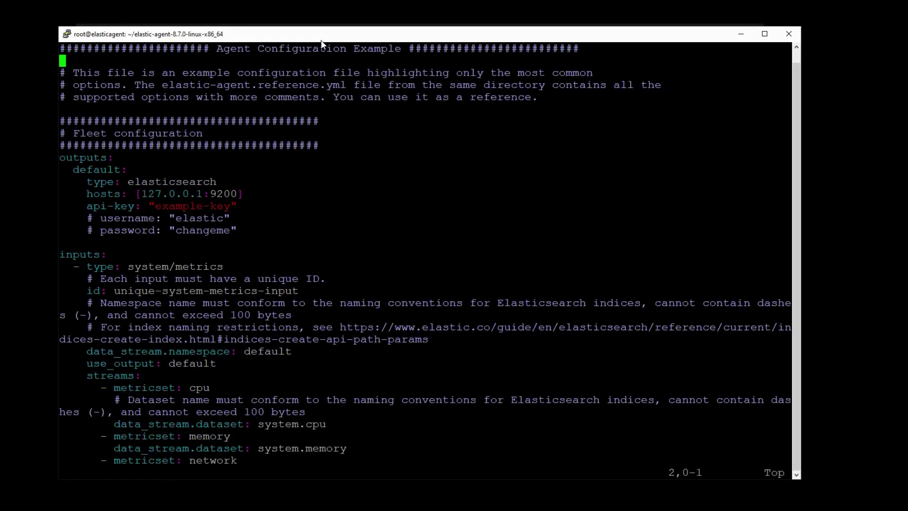
pyautogui.press('Right')
pyautogui.press('Right')
pyautogui.press('Right')
pyautogui.press('Right')
pyautogui.press('Right')
pyautogui.press('Right')
pyautogui.press('Right')
pyautogui.press('Right')
pyautogui.press('Right')
pyautogui.press('Right')
pyautogui.press('Right')
pyautogui.press('Right')
pyautogui.press('v')
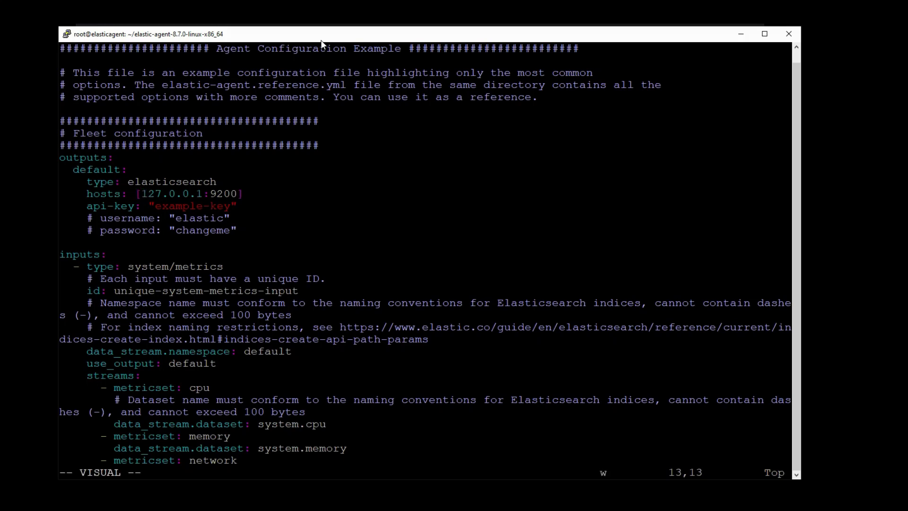
pyautogui.press('Right')
pyautogui.press('Right')
pyautogui.press('Right')
pyautogui.press('Right')
pyautogui.press('Right')
pyautogui.press('Right')
pyautogui.press('Right')
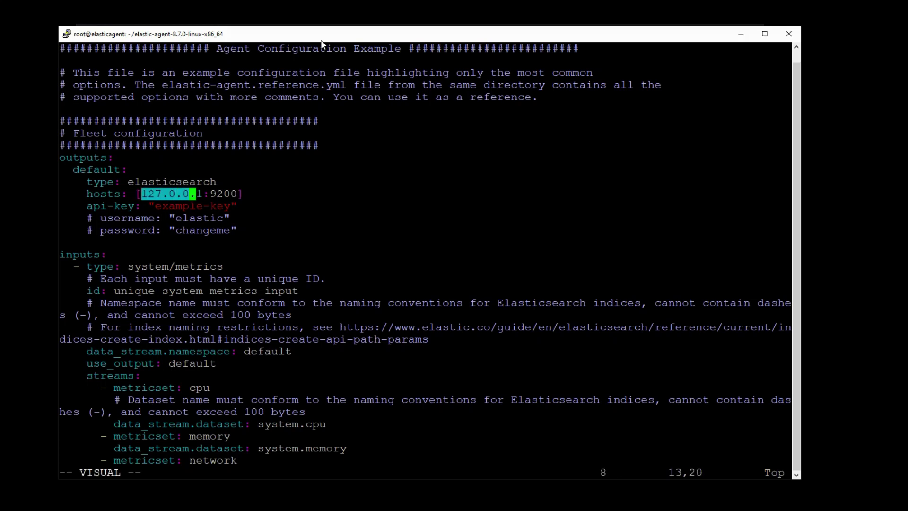
pyautogui.press('Right')
pyautogui.press('Right')
pyautogui.write('chttps://elastic.ev')
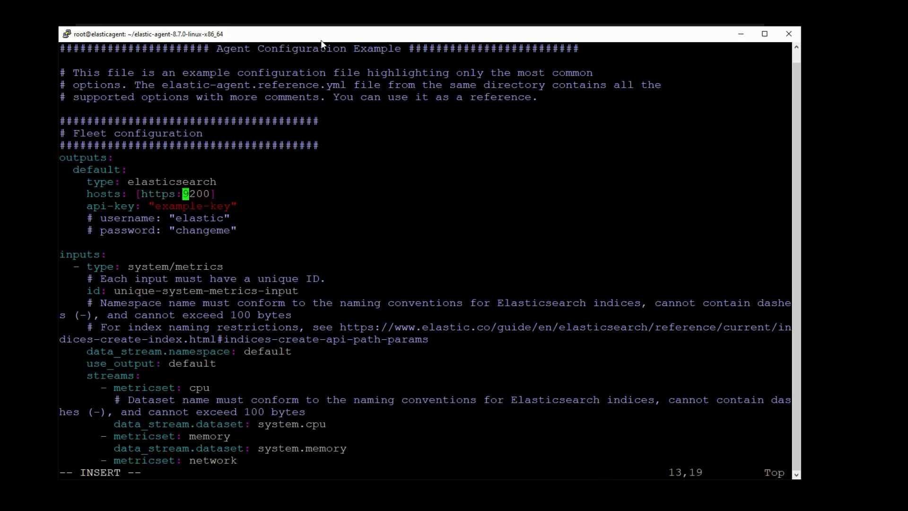
pyautogui.write('ermight.net')
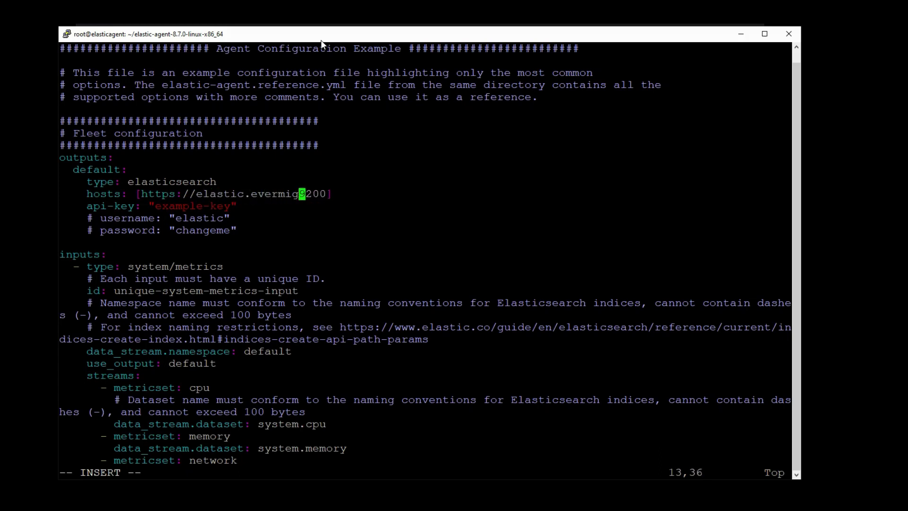
pyautogui.write(':')
pyautogui.press('Escape')
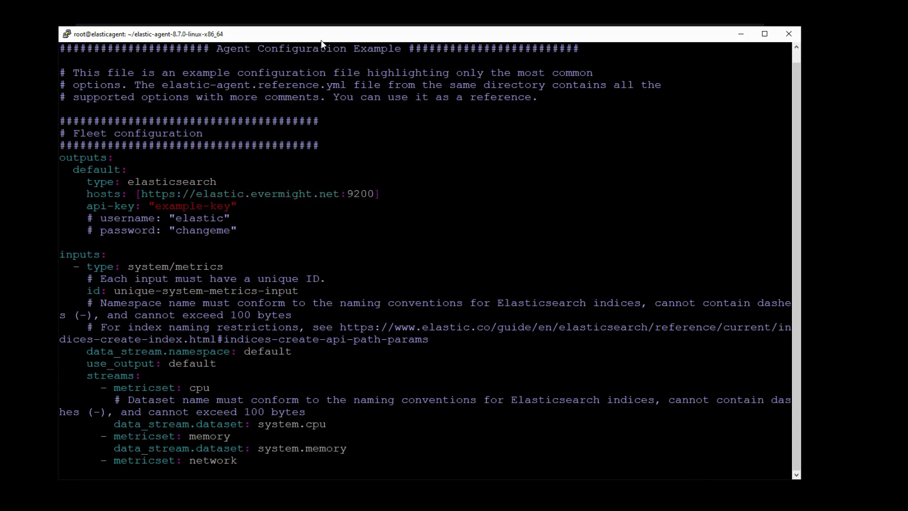
pyautogui.press('End')
pyautogui.write('i')
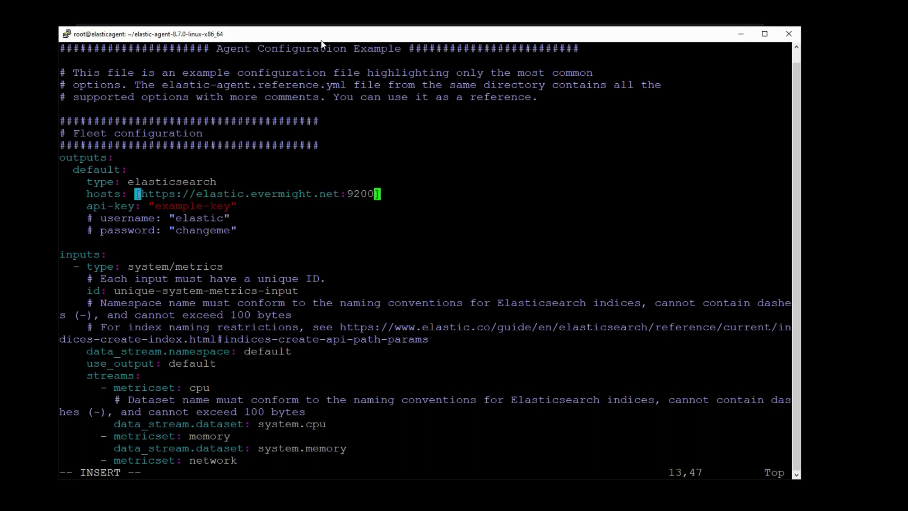
pyautogui.write('"')
pyautogui.press('Escape')
pyautogui.press('^')
pyautogui.press('w')
pyautogui.press('w')
pyautogui.press('w')
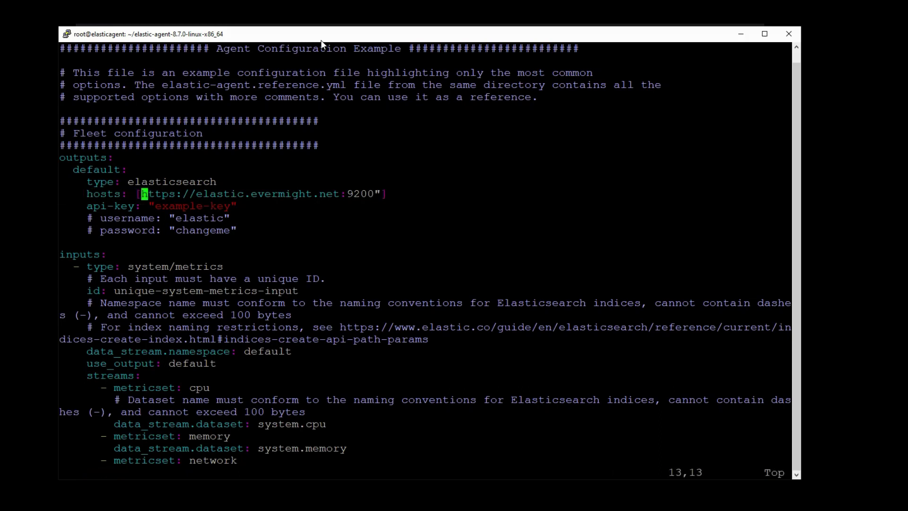
pyautogui.write('i"')
pyautogui.press('Escape')
pyautogui.press('j')
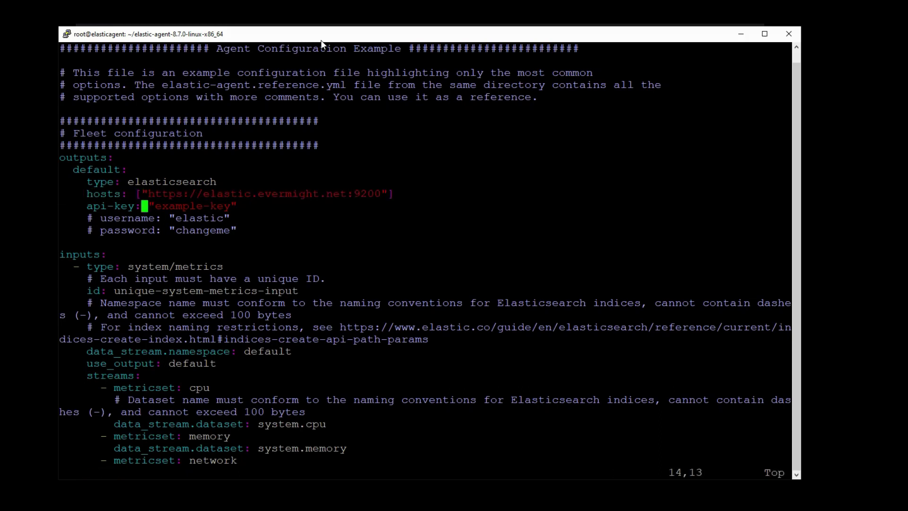
# - Comment out the api-key line with #, undoing stray characters
pyautogui.press('0')
pyautogui.press('i')
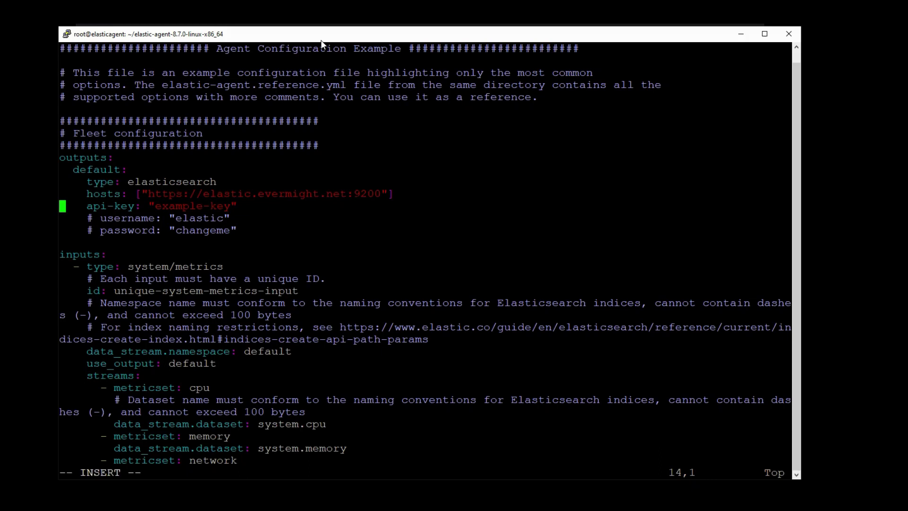
pyautogui.write('#')
pyautogui.press('Left')
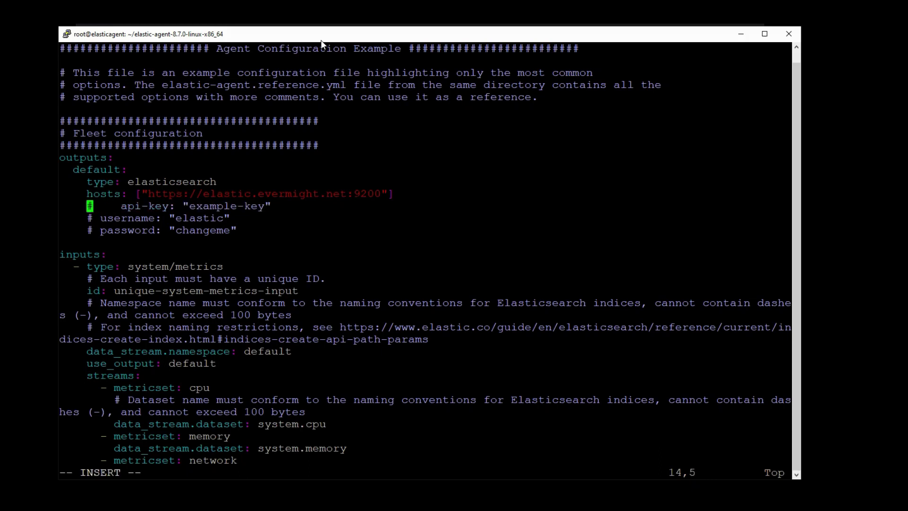
pyautogui.press('Down')
pyautogui.press('Right')
pyautogui.press('Up')
pyautogui.press('Right')
pyautogui.press('Left')
pyautogui.write('vw')
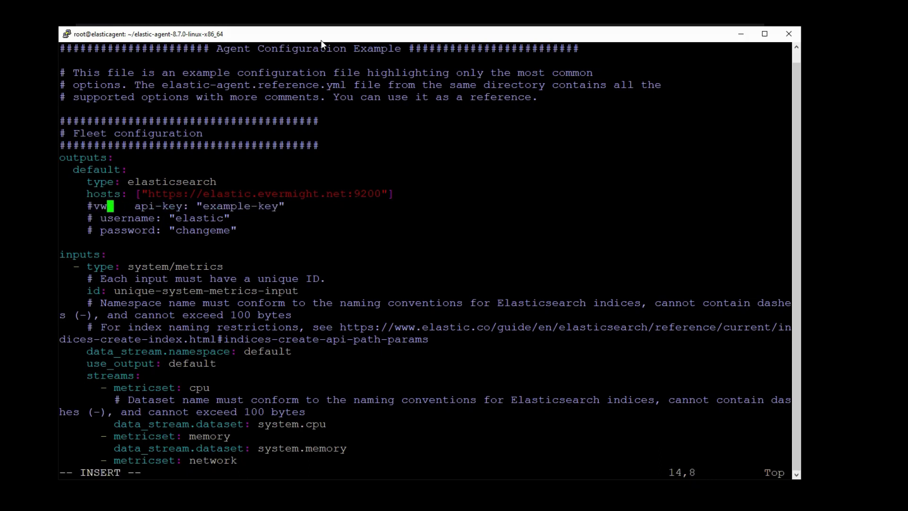
pyautogui.press('Escape')
pyautogui.press('u')
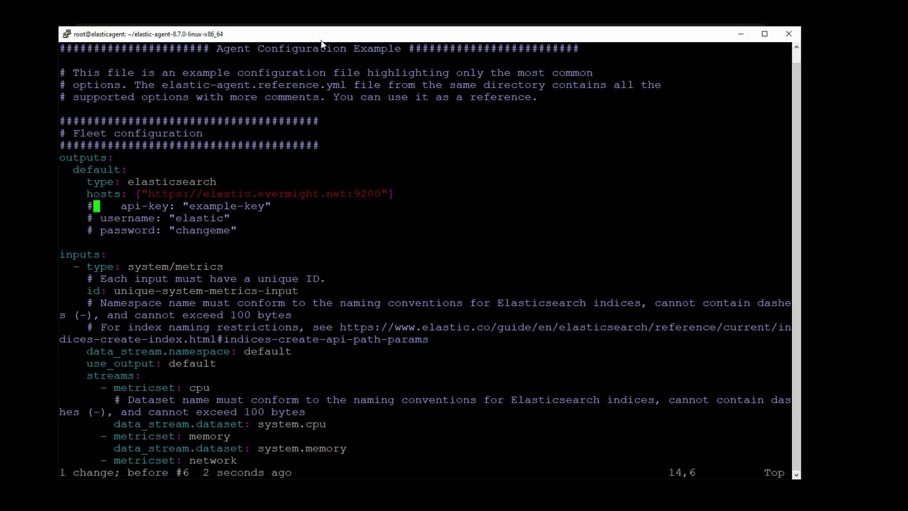
# - Uncomment the username and password lines
pyautogui.press('Down')
pyautogui.press('v')
pyautogui.press('Left')
pyautogui.press('d')
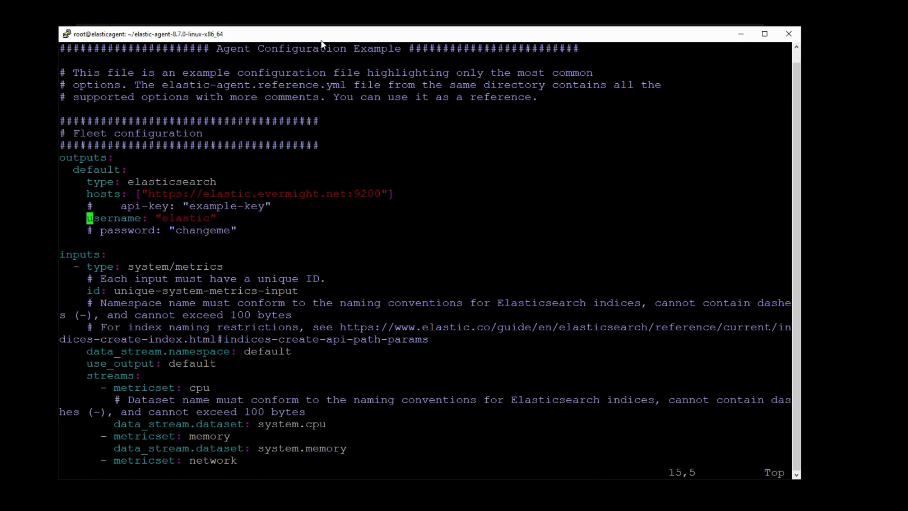
pyautogui.press('Down')
pyautogui.press('v')
pyautogui.press('Right')
pyautogui.press('d')
pyautogui.press('Right')
pyautogui.press('Right')
pyautogui.press('Right')
pyautogui.press('Right')
pyautogui.press('Right')
pyautogui.press('Right')
pyautogui.press('Right')
pyautogui.press('Right')
pyautogui.press('Right')
pyautogui.press('Right')
pyautogui.press('Right')
# - Replace the placeholder password with the new password and save with :wq
pyautogui.press('v')
pyautogui.press('Right')
pyautogui.press('Right')
pyautogui.press('Right')
pyautogui.press('Right')
pyautogui.press('Right')
pyautogui.press('Right')
pyautogui.press('Right')
pyautogui.press('Right')
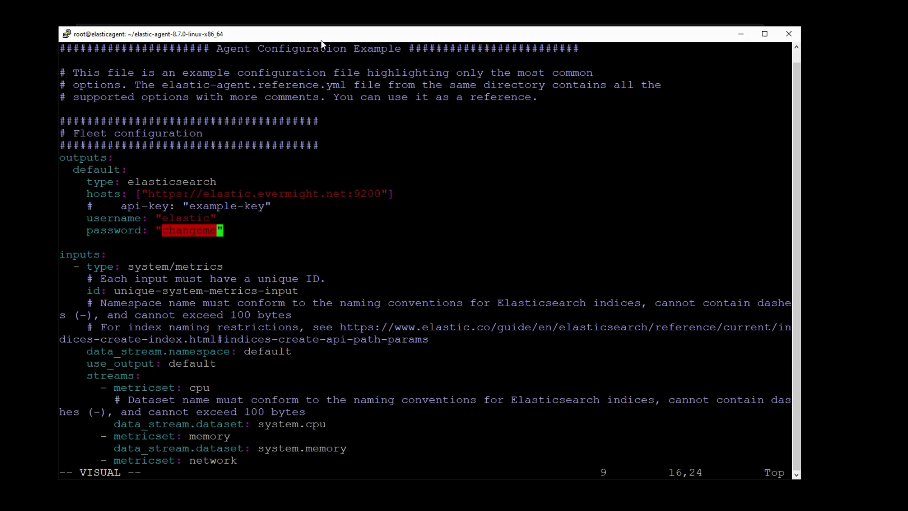
pyautogui.press('Left')
pyautogui.write('diABCD')
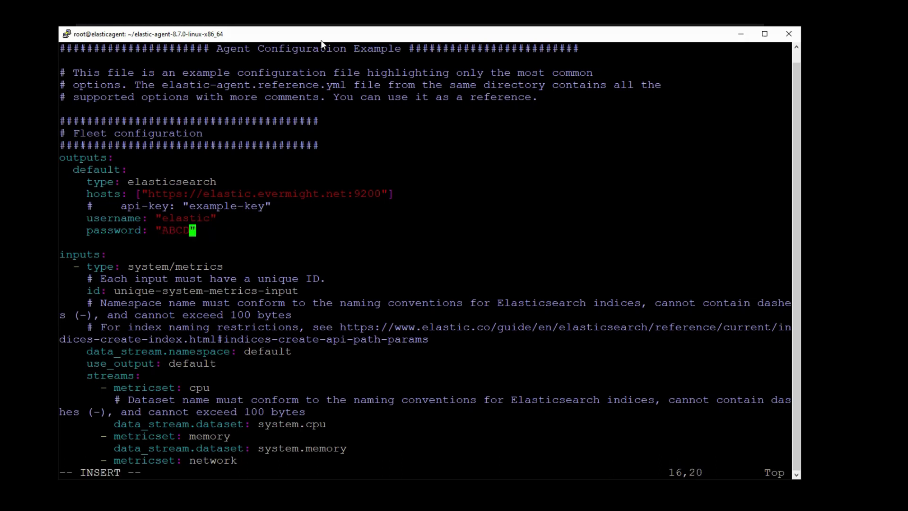
pyautogui.write('1234')
pyautogui.press('Escape')
pyautogui.write(':wq')
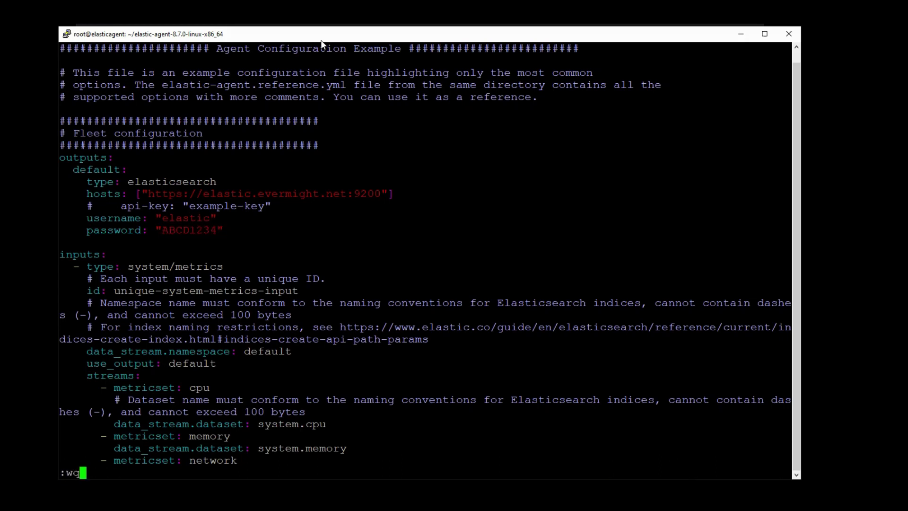
pyautogui.press('Return')
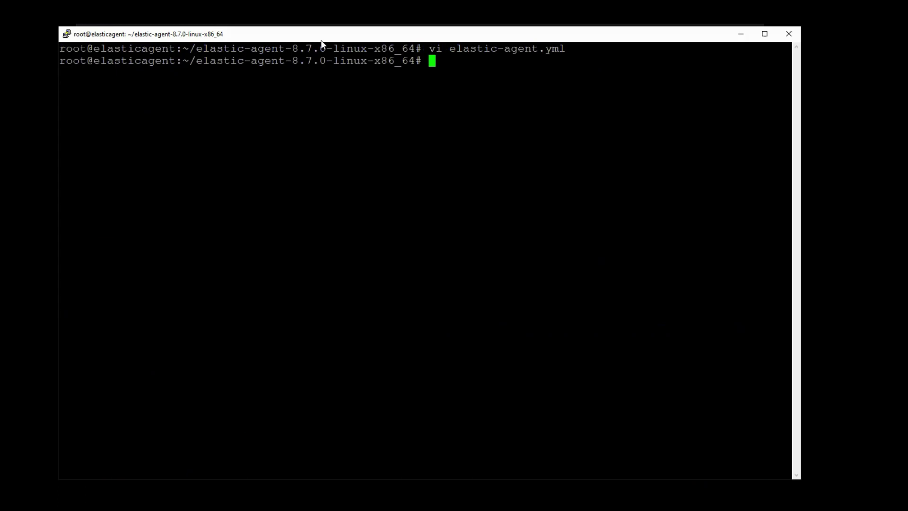
# - Launch the Elastic Agent installer with ./elastic-agent install
pyautogui.write('./elastic-agent')
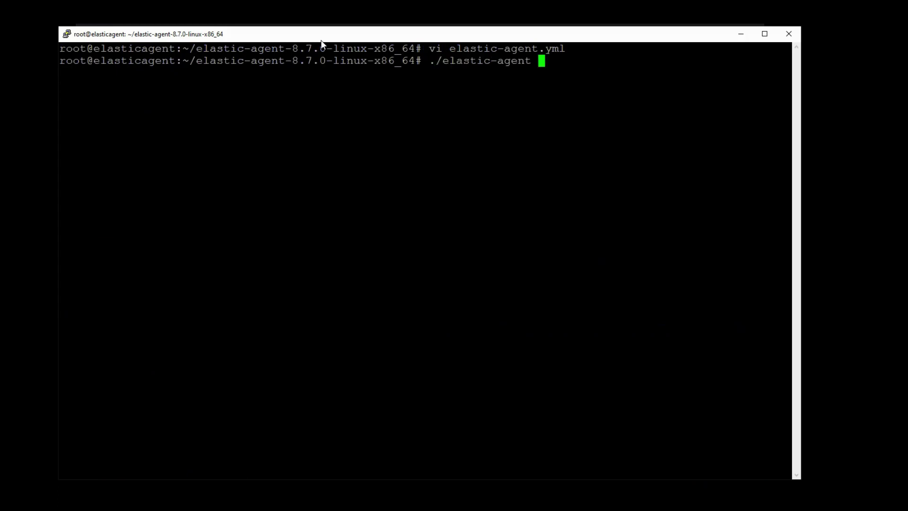
pyautogui.write('install')
pyautogui.press('Return')
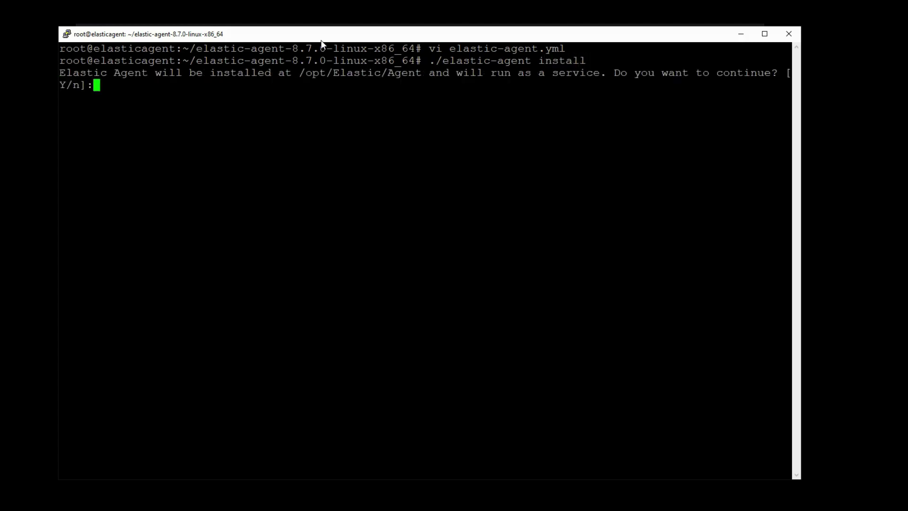
# - Confirm installing as a service with Y, decline Fleet enrollment with n, then clear the terminal
pyautogui.write('Y')
pyautogui.press('Return')
pyautogui.write('n')
pyautogui.press('Return')
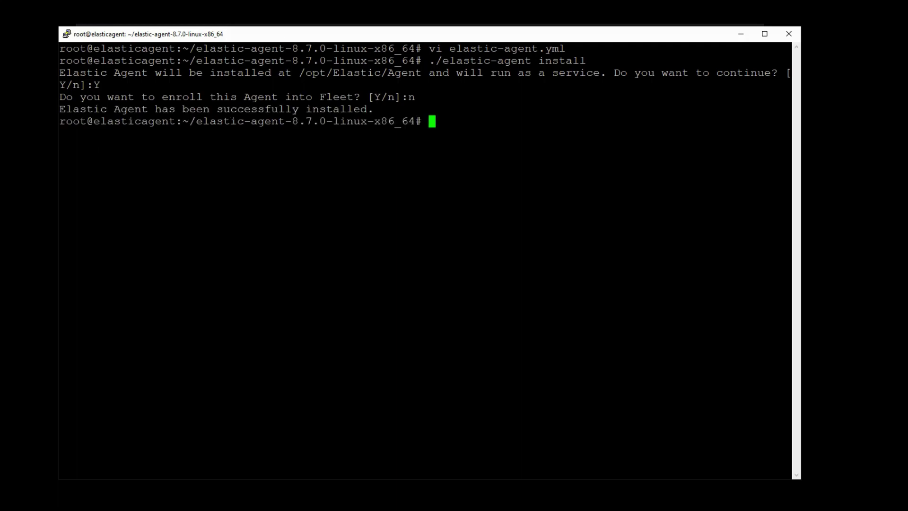
pyautogui.write('clear')
pyautogui.press('Return')
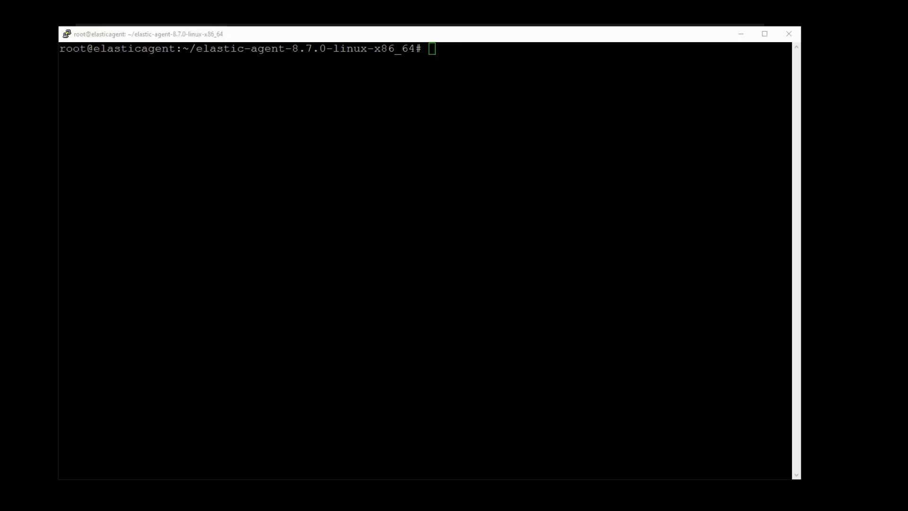
# - In Kibana, check the agent's six data streams under Stack Management > Index Management > Data Streams
pyautogui.hotkey('alt', 'Tab')
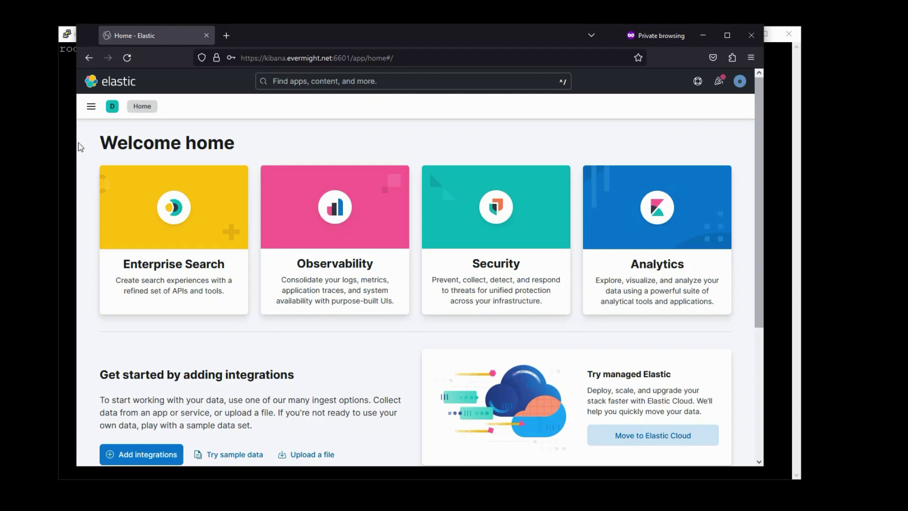
pyautogui.click(91, 106)
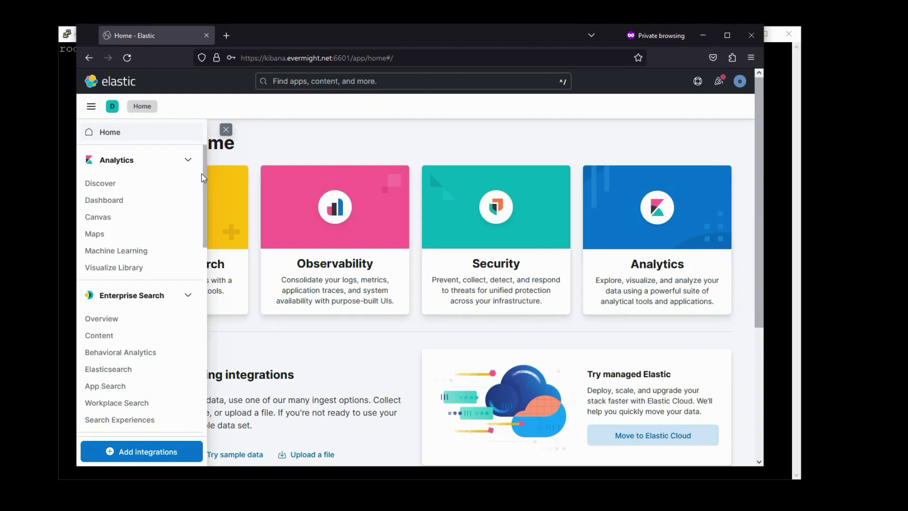
pyautogui.scroll(-10, 190, 394)
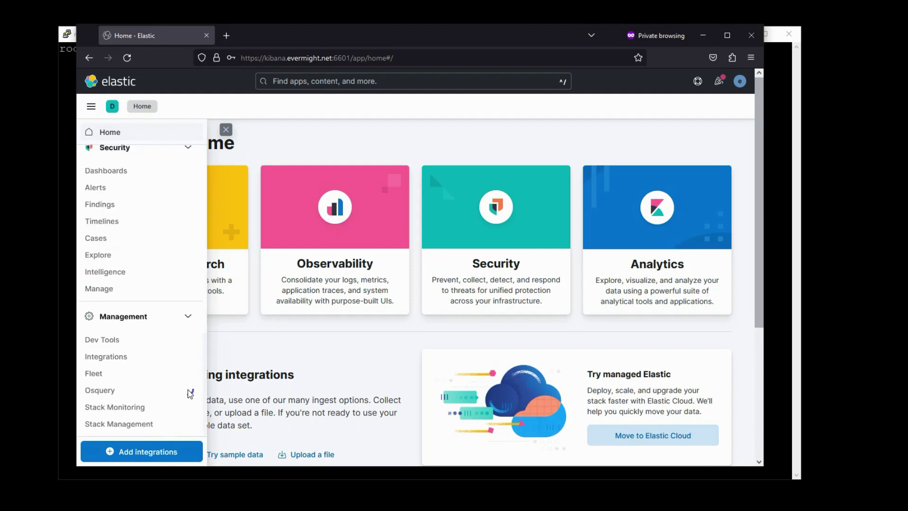
pyautogui.click(144, 424)
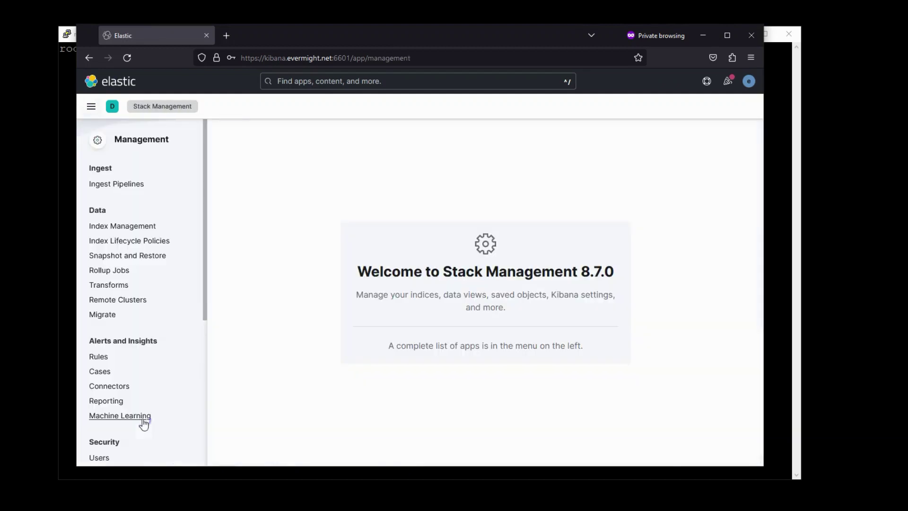
pyautogui.click(92, 229)
pyautogui.click(293, 179)
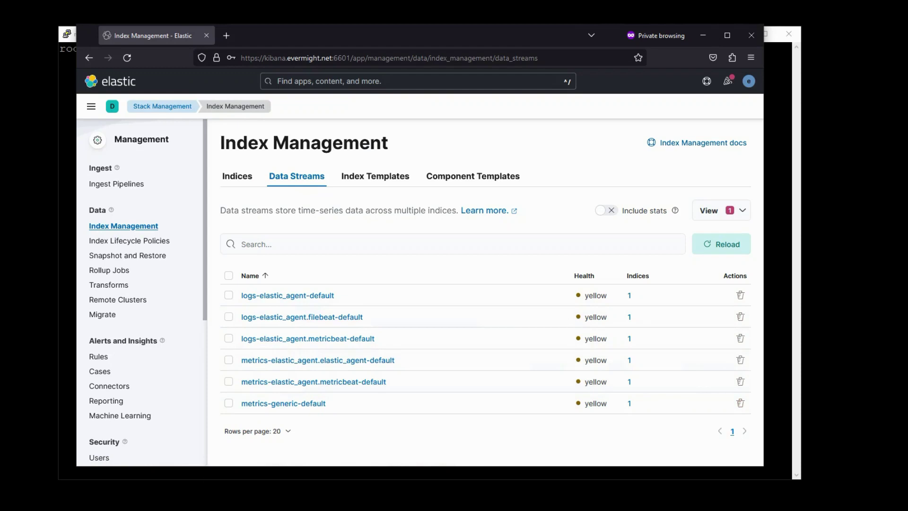
# - Open the Dev Tools Console from the Kibana navigation menu
pyautogui.click(92, 107)
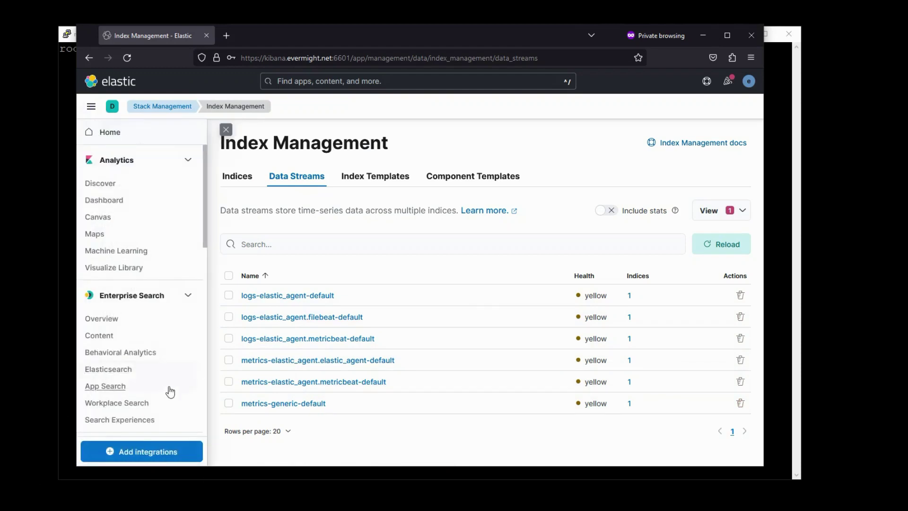
pyautogui.moveTo(204, 249); pyautogui.dragTo(199, 435)
pyautogui.click(114, 348)
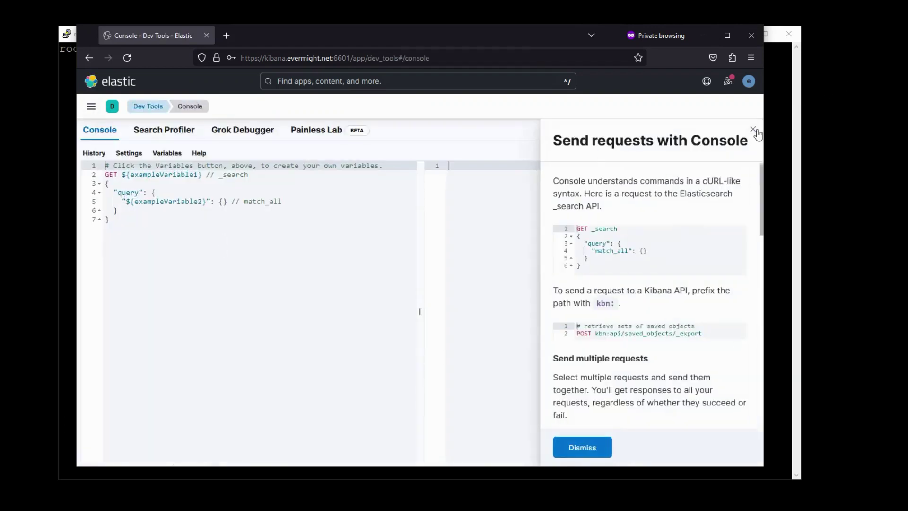
# - Replace the Console example with GET metrics-generic-default/_search and run it, returning 1106 hits
pyautogui.click(753, 129)
pyautogui.click(197, 237)
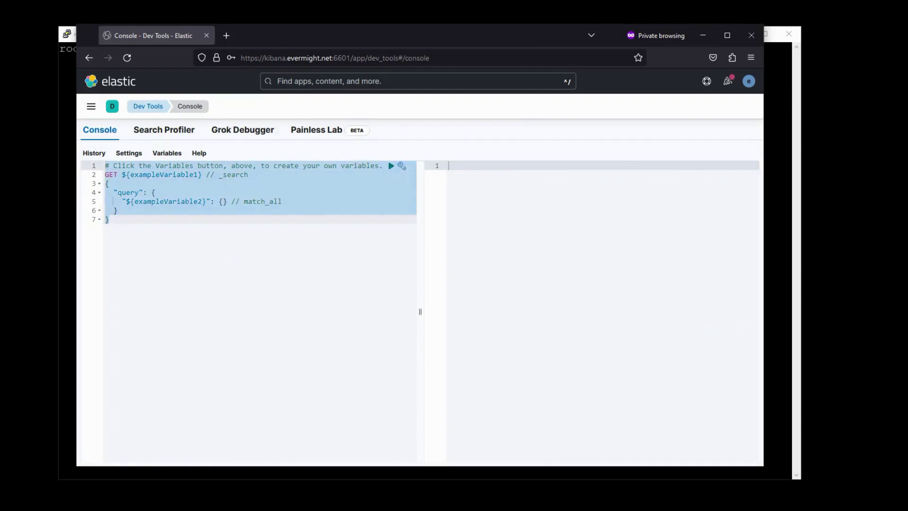
pyautogui.hotkey('ctrl', 'a')
pyautogui.write('GET ')
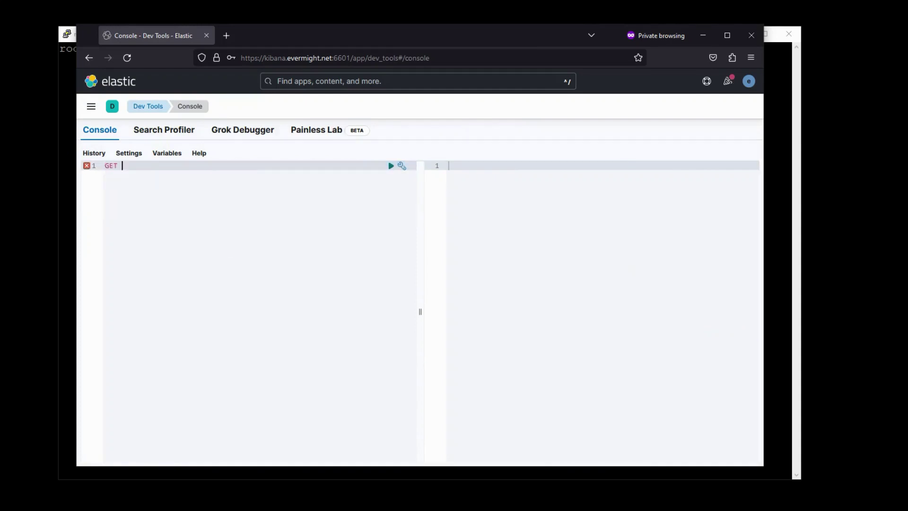
pyautogui.write('metri')
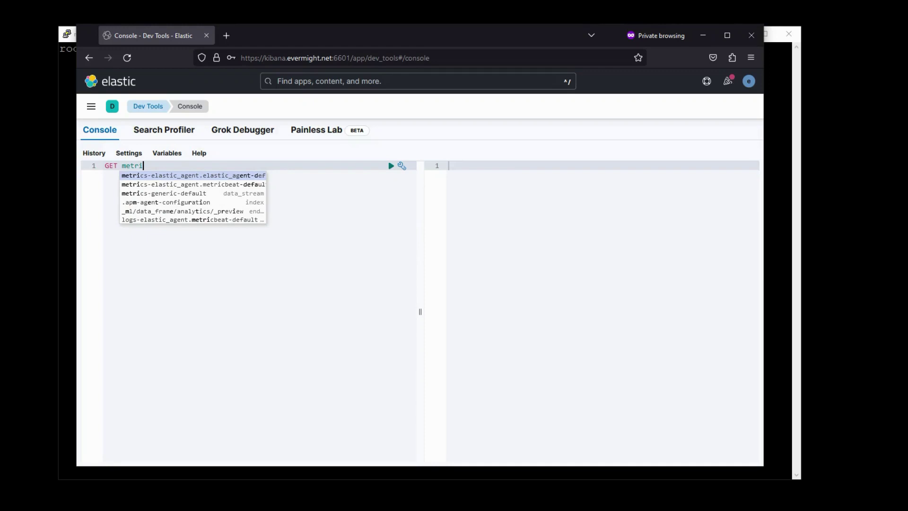
pyautogui.write('c')
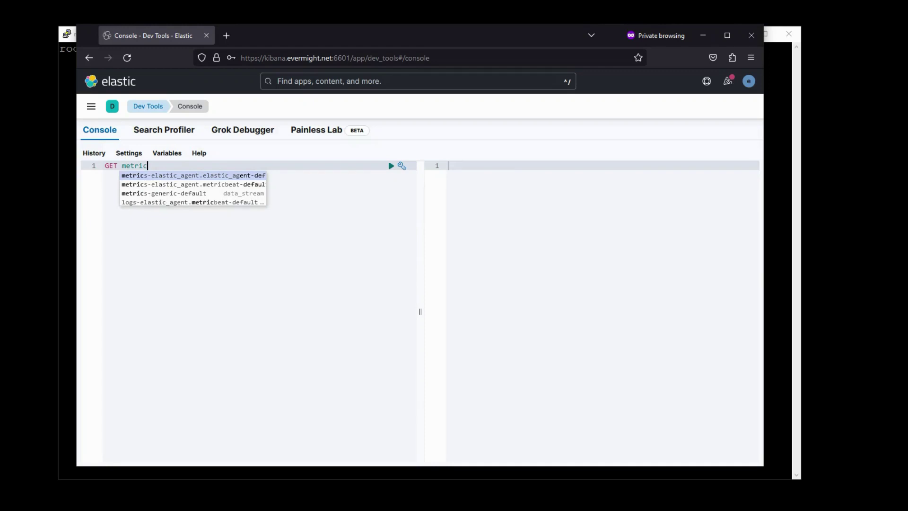
pyautogui.press('Down')
pyautogui.press('Down')
pyautogui.press('Return')
pyautogui.write('/')
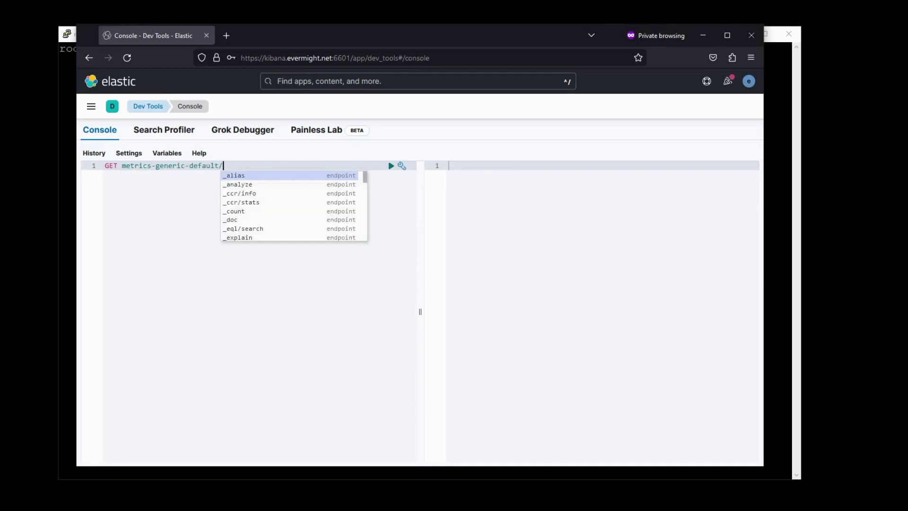
pyautogui.write('_search')
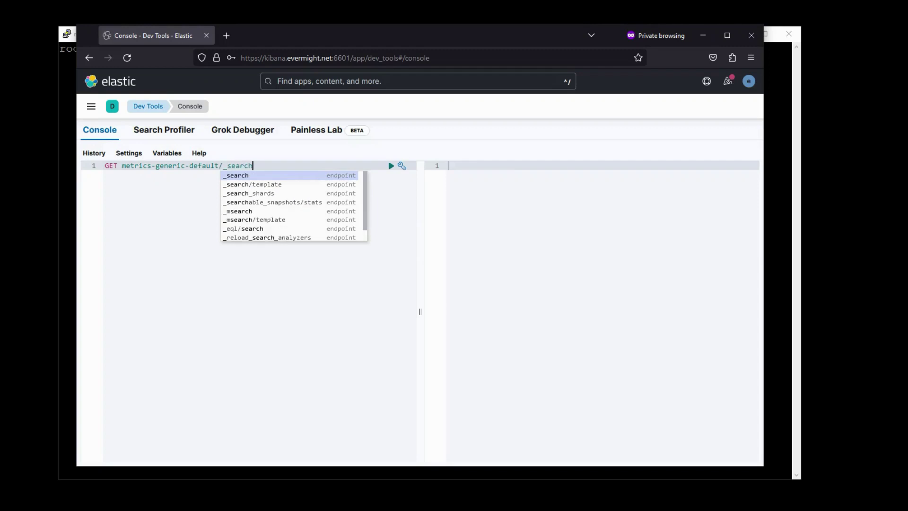
pyautogui.click(391, 166)
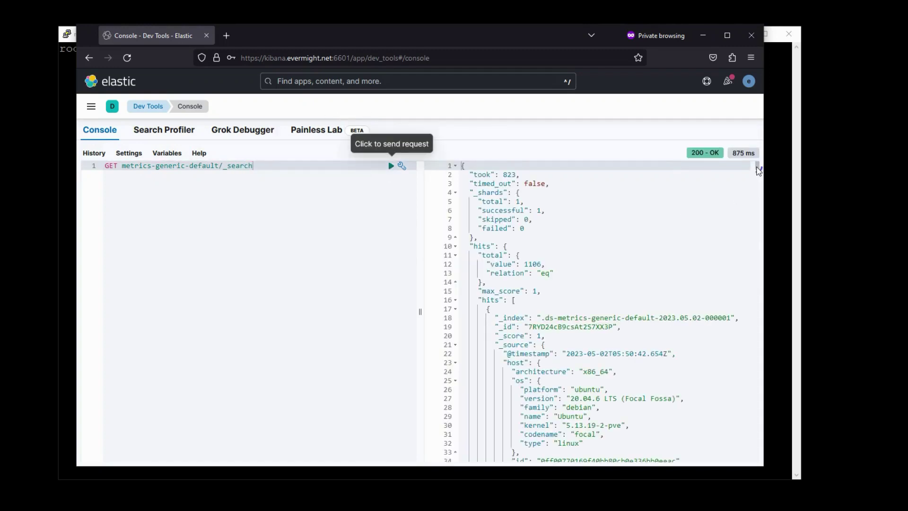
pyautogui.moveTo(758, 166); pyautogui.dragTo(766, 234)
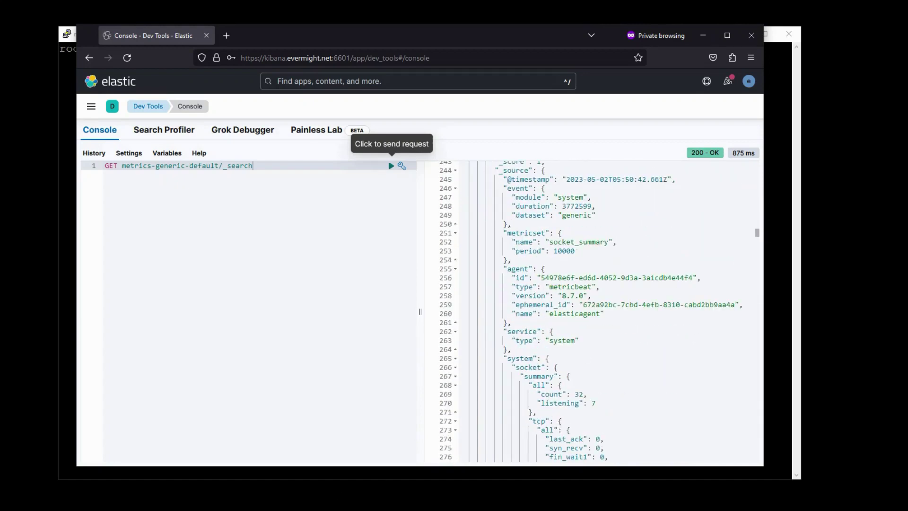
pyautogui.hotkey('alt', 'Tab')
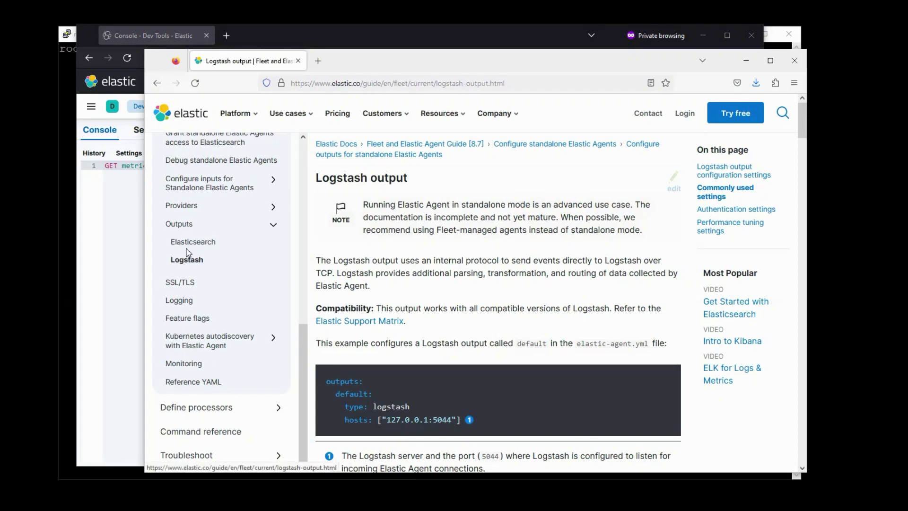
# - Open elastic-agent.yml in vi on the agent server and move below the password line
pyautogui.click(63, 166)
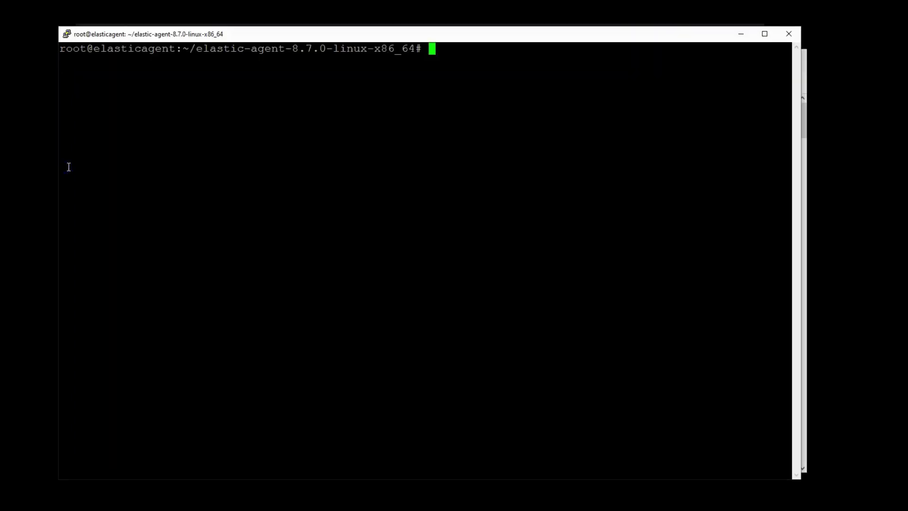
pyautogui.write('vi elastic-agent.yml')
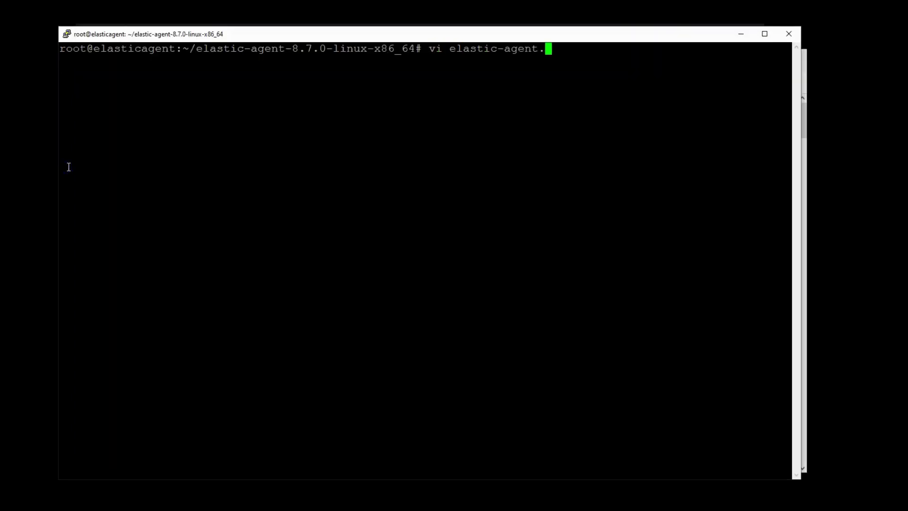
pyautogui.press('Return')
pyautogui.press('Up')
pyautogui.press('Up')
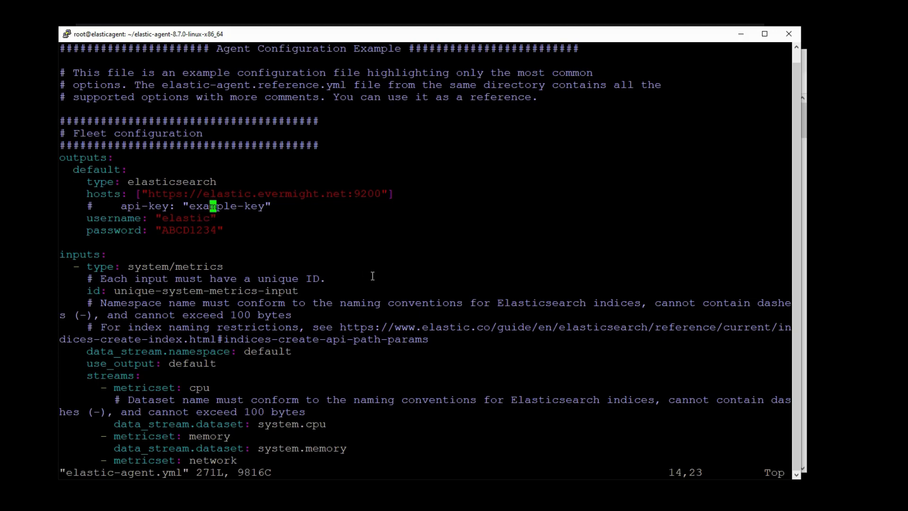
pyautogui.press('Down')
pyautogui.press('Down')
pyautogui.press('Down')
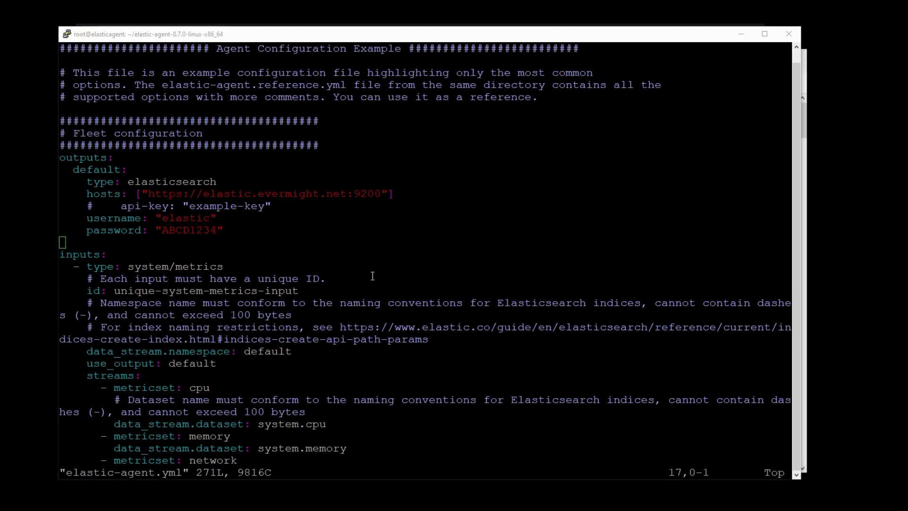
# - Review the Logstash pipeline example in the Logstash output docs
pyautogui.hotkey('alt', 'Tab')
pyautogui.scroll(-3, 650, 384)
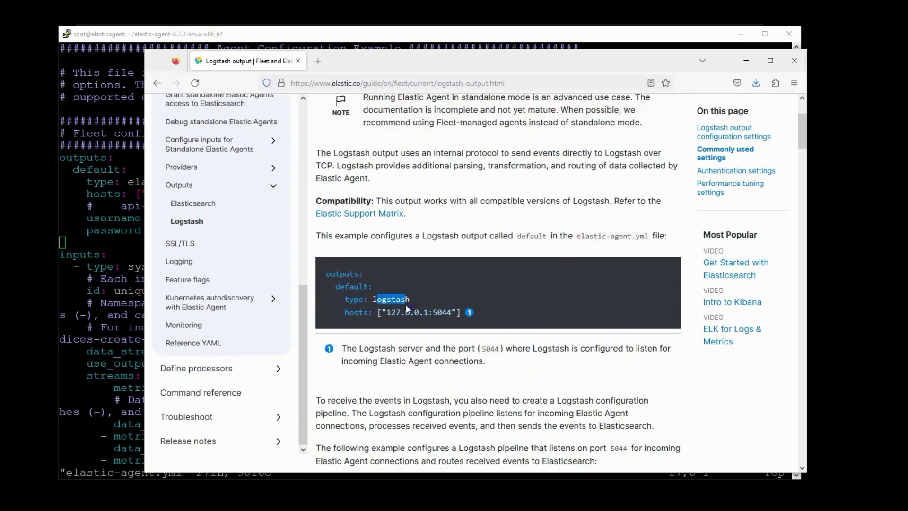
pyautogui.scroll(-10, 406, 306)
pyautogui.moveTo(398, 303); pyautogui.dragTo(315, 150)
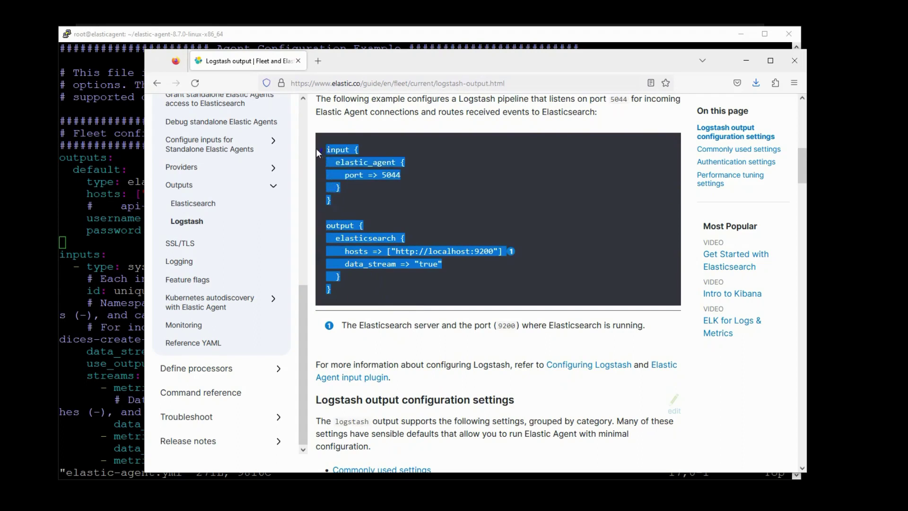
pyautogui.click(497, 269)
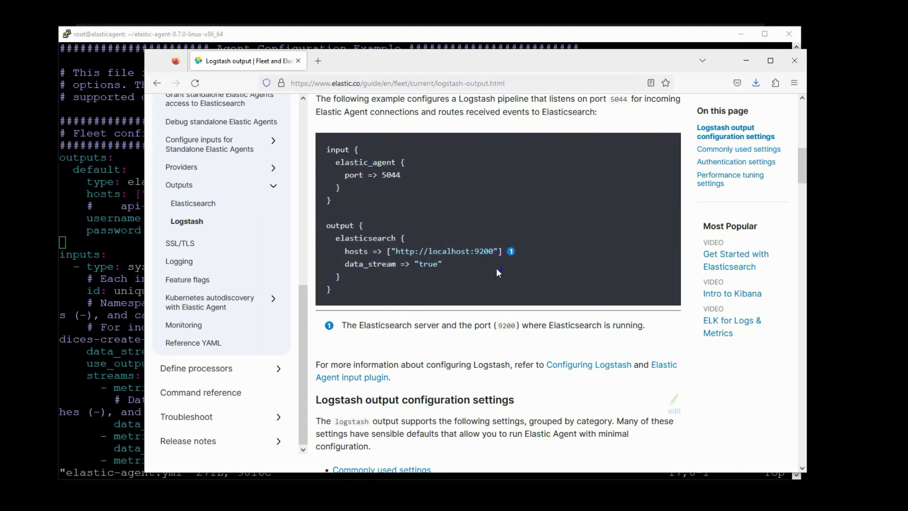
pyautogui.scroll(15, 492, 273)
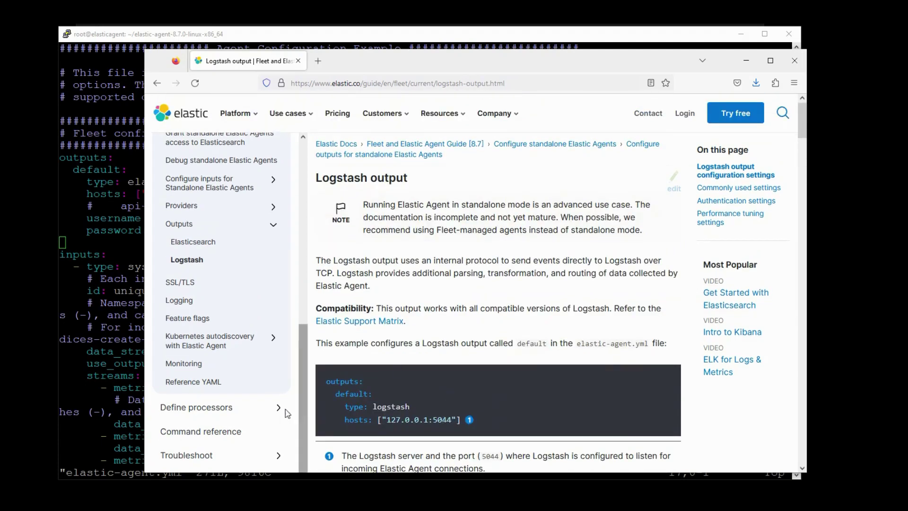
pyautogui.hotkey('alt', 'Tab')
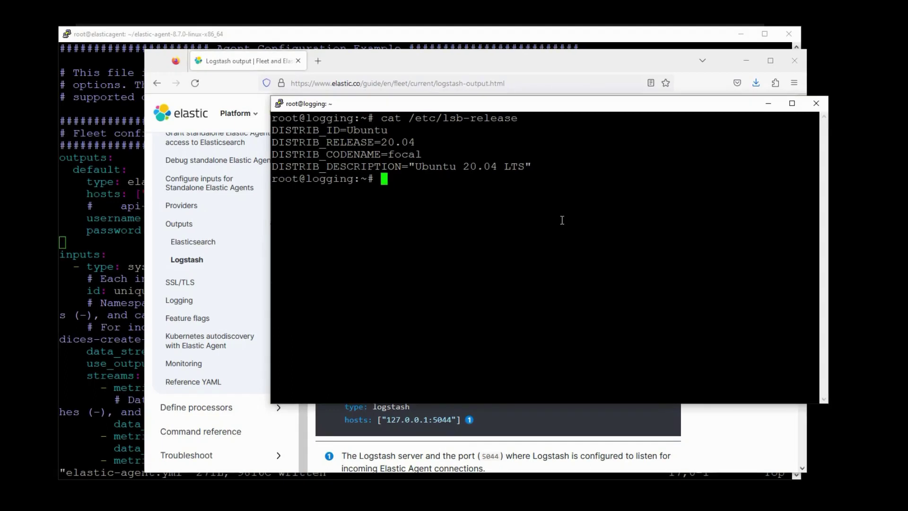
# - On the logging server, run apt-get update, dist-upgrade, and install vim, curl, gnupg and gpg, then clear
pyautogui.write('apt-get update && apt')
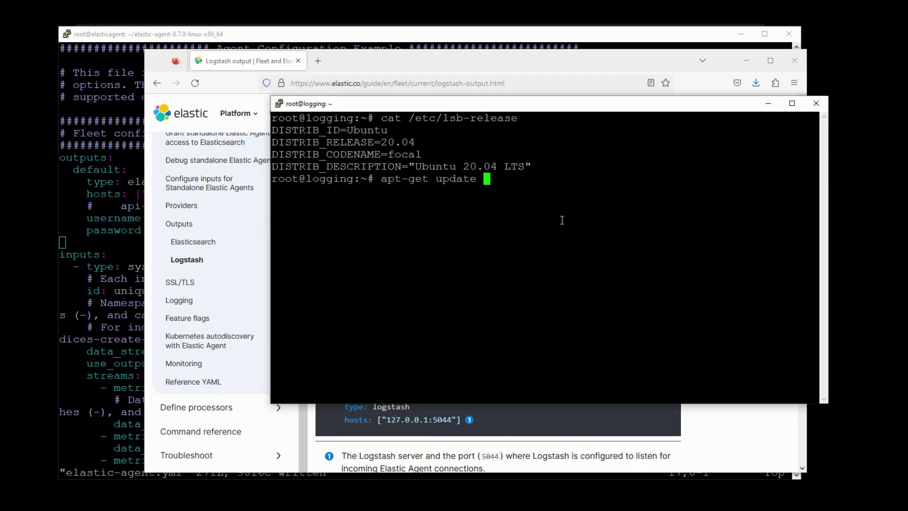
pyautogui.write(' dist-upgrade -')
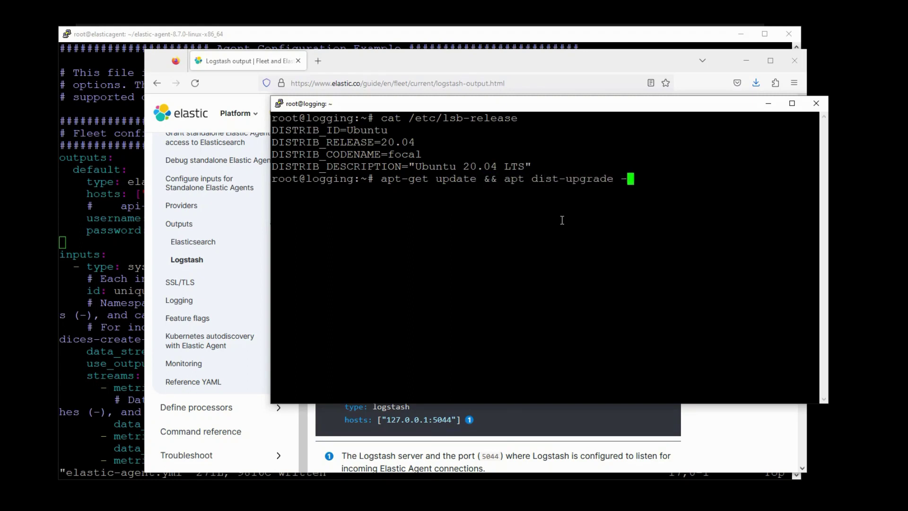
pyautogui.write('y && apt-get ins')
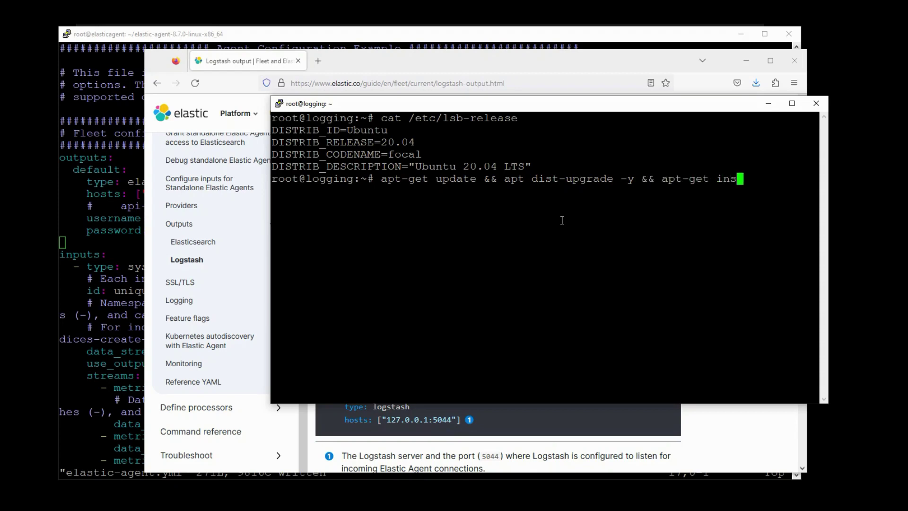
pyautogui.write('tall -y vim ')
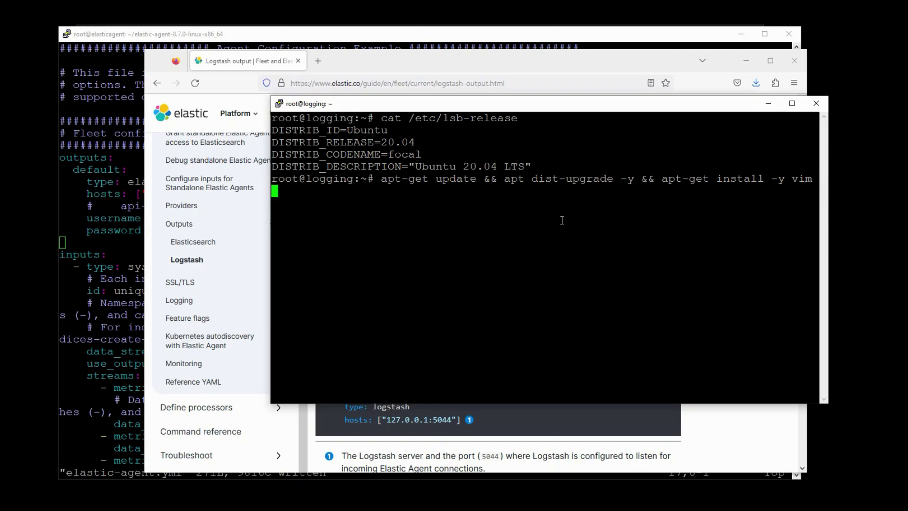
pyautogui.write('curl gnupg gpg;')
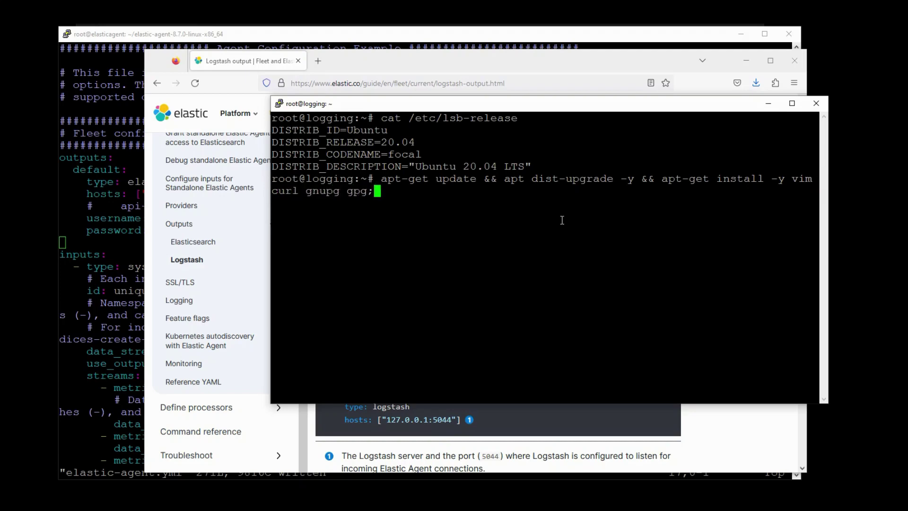
pyautogui.press('Return')
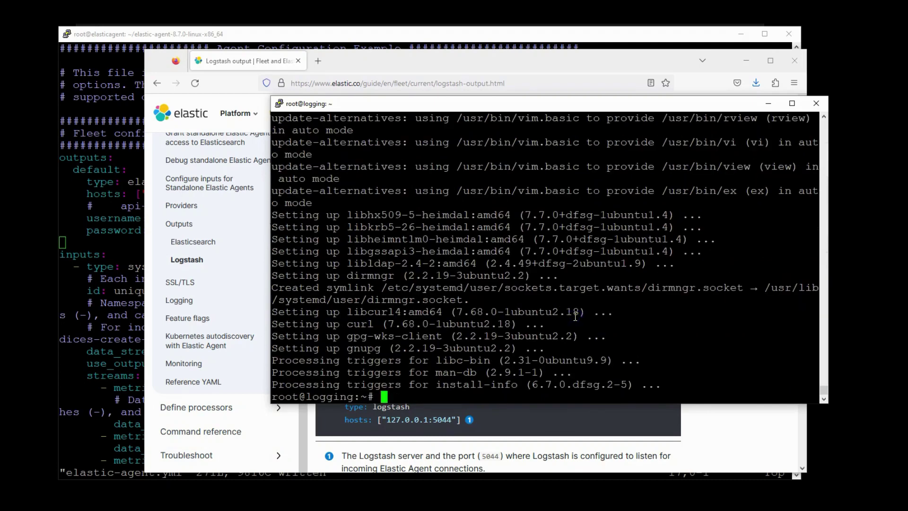
pyautogui.write('clear')
pyautogui.press('Return')
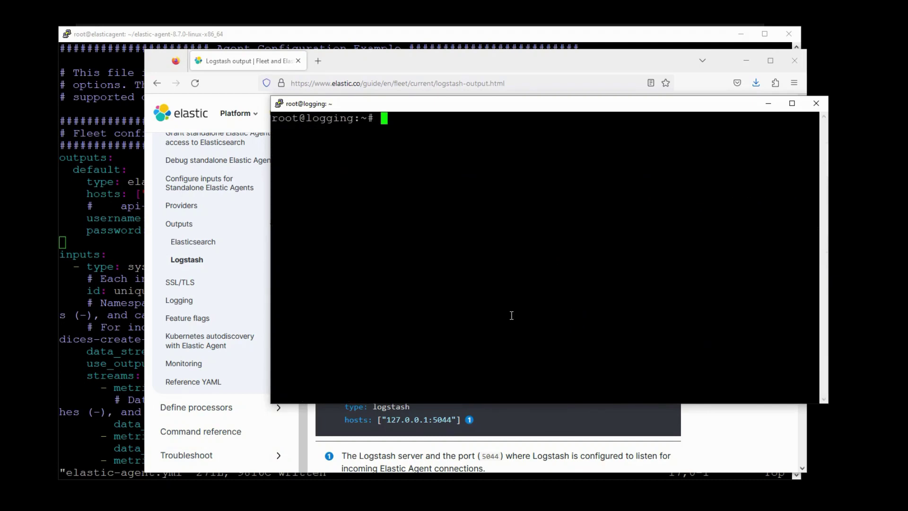
# - Open the Installing Logstash docs and paste the Elastic signing key wget command into the logging server
pyautogui.moveTo(246, 59); pyautogui.dragTo(347, 72)
pyautogui.click(346, 72)
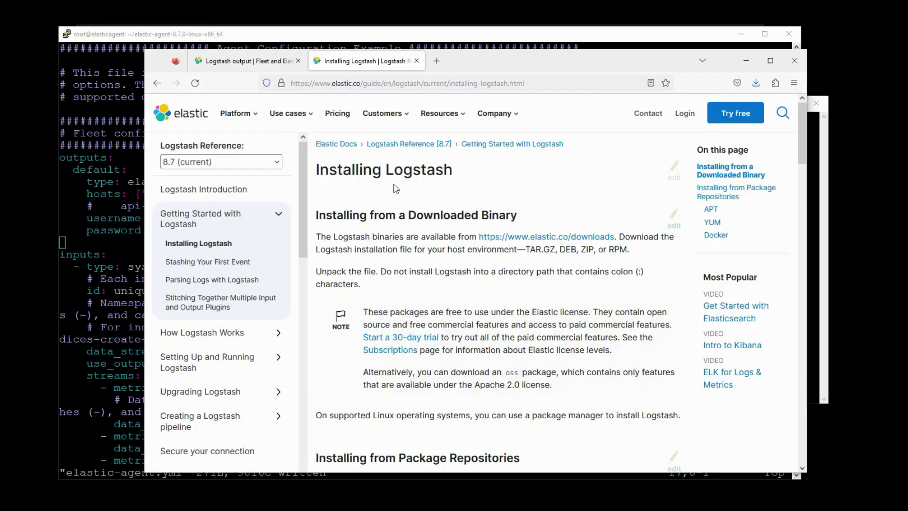
pyautogui.moveTo(802, 137); pyautogui.dragTo(809, 249)
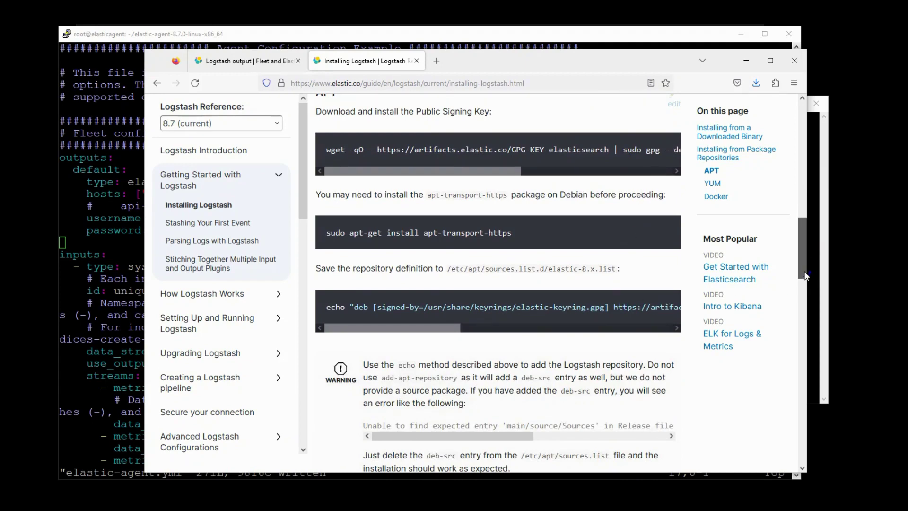
pyautogui.moveTo(806, 276); pyautogui.dragTo(799, 321)
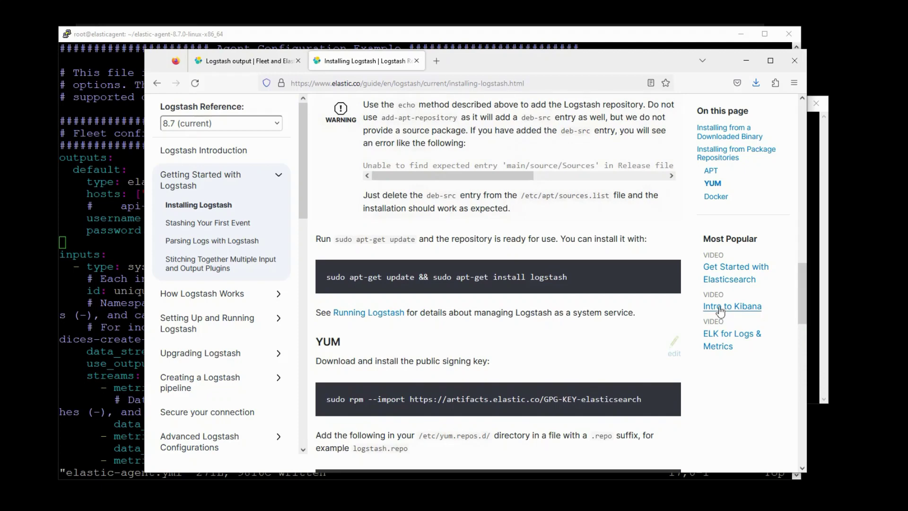
pyautogui.moveTo(570, 281); pyautogui.dragTo(402, 296)
pyautogui.click(453, 272)
pyautogui.moveTo(803, 294); pyautogui.dragTo(796, 220)
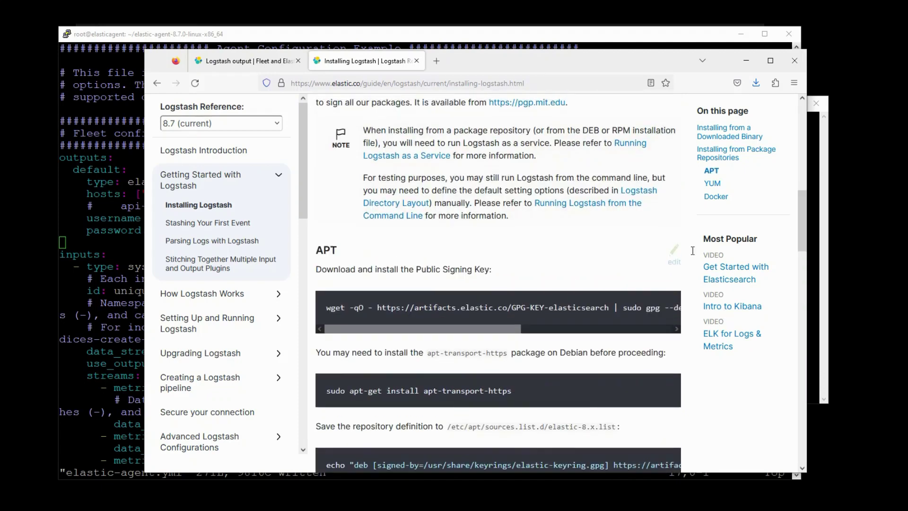
pyautogui.moveTo(328, 308); pyautogui.dragTo(691, 314)
pyautogui.hotkey('ctrl', 'c')
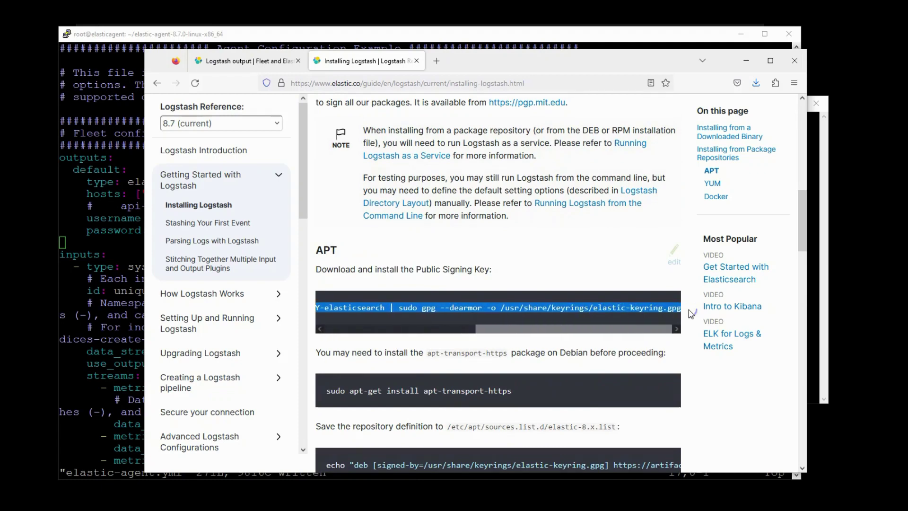
pyautogui.click(812, 310)
pyautogui.rightClick(720, 296)
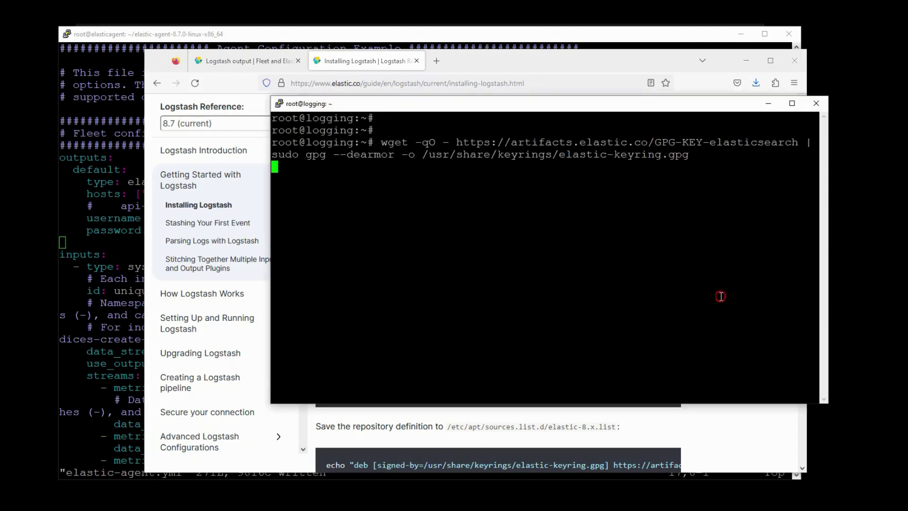
# - Install apt-transport-https on the logging server
pyautogui.click(503, 72)
pyautogui.moveTo(512, 391); pyautogui.dragTo(351, 393)
pyautogui.hotkey('ctrl', 'c')
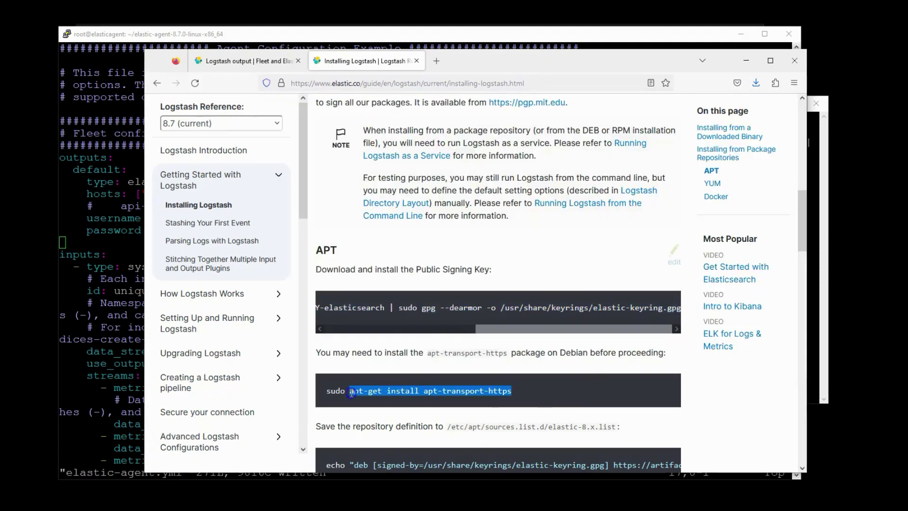
pyautogui.hotkey('alt', 'Tab')
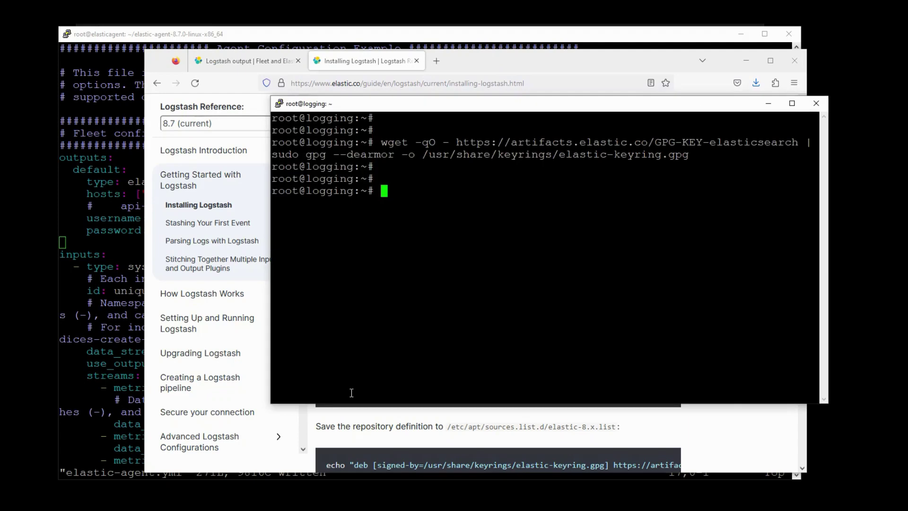
pyautogui.rightClick(352, 393)
pyautogui.press('Return')
# - Add the elastic-8.x APT repository definition
pyautogui.hotkey('alt', 'Tab')
pyautogui.scroll(-1, 352, 392)
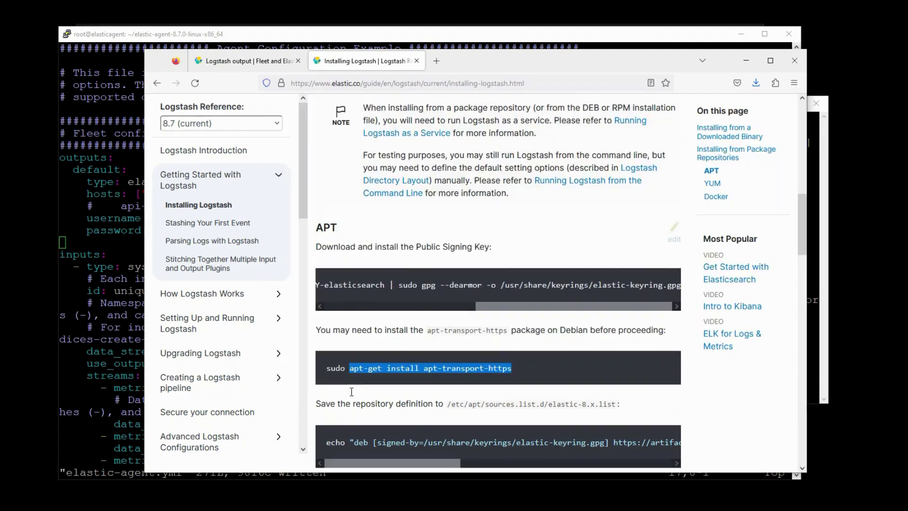
pyautogui.scroll(-4, 352, 391)
pyautogui.moveTo(327, 249); pyautogui.dragTo(679, 249)
pyautogui.hotkey('ctrl', 'c')
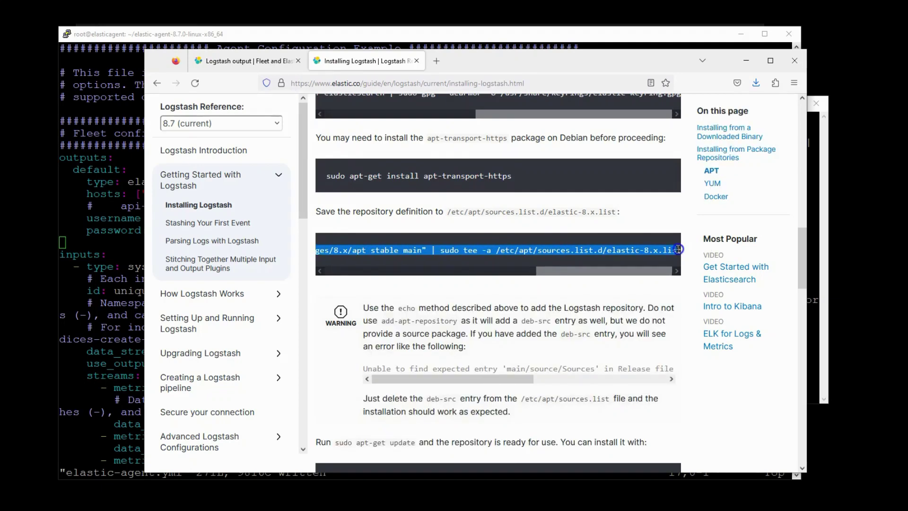
pyautogui.hotkey('alt', 'Tab')
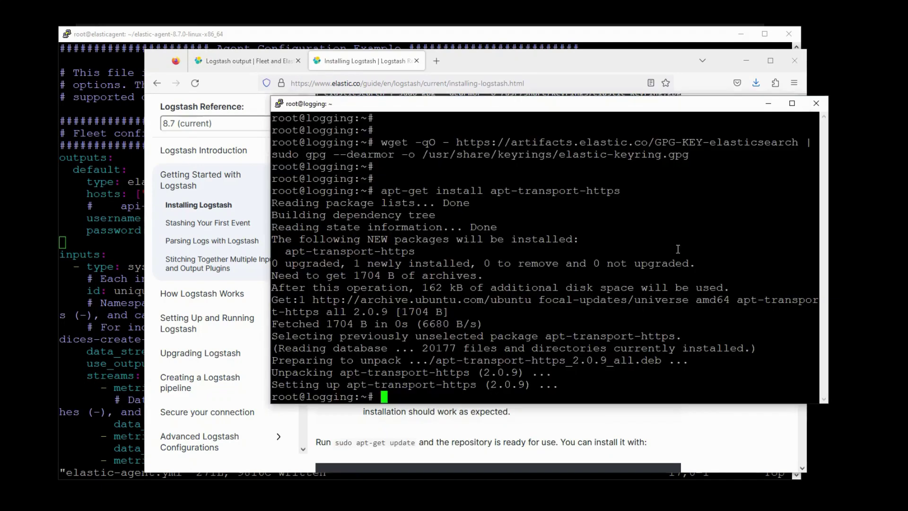
pyautogui.rightClick(677, 249)
pyautogui.press('Return')
# - Install Logstash 8.7.0 with sudo apt-get install logstash, then clear the terminal
pyautogui.hotkey('alt', 'Tab')
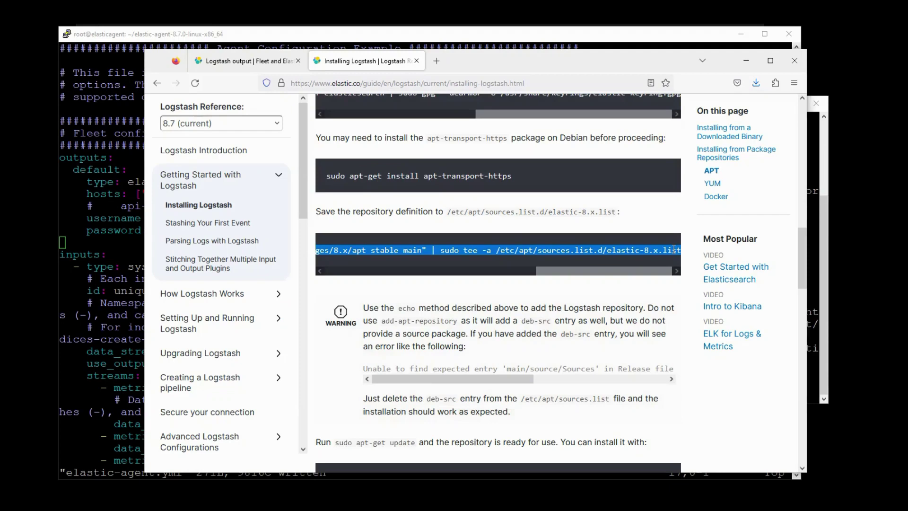
pyautogui.scroll(-5, 674, 249)
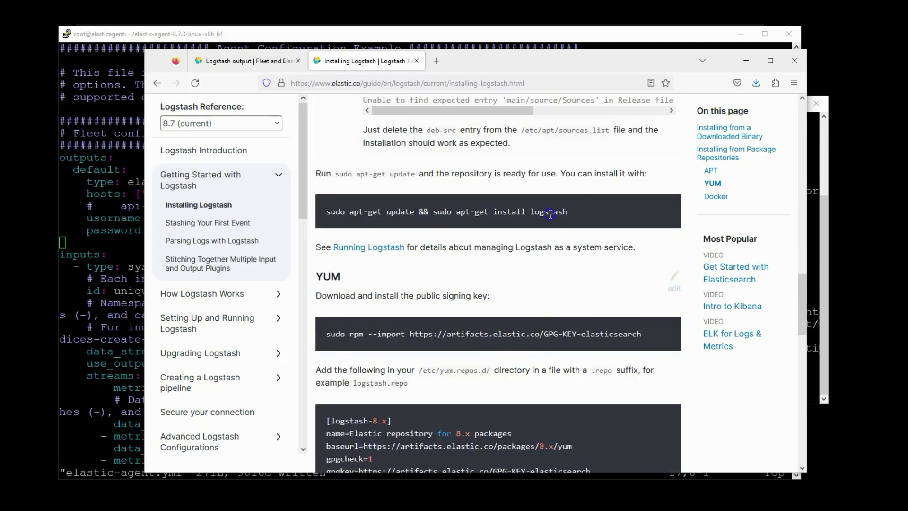
pyautogui.moveTo(567, 212); pyautogui.dragTo(346, 215)
pyautogui.hotkey('shift', 'Left')
pyautogui.hotkey('shift', 'Left')
pyautogui.hotkey('shift', 'Left')
pyautogui.hotkey('shift', 'Left')
pyautogui.hotkey('shift', 'Left')
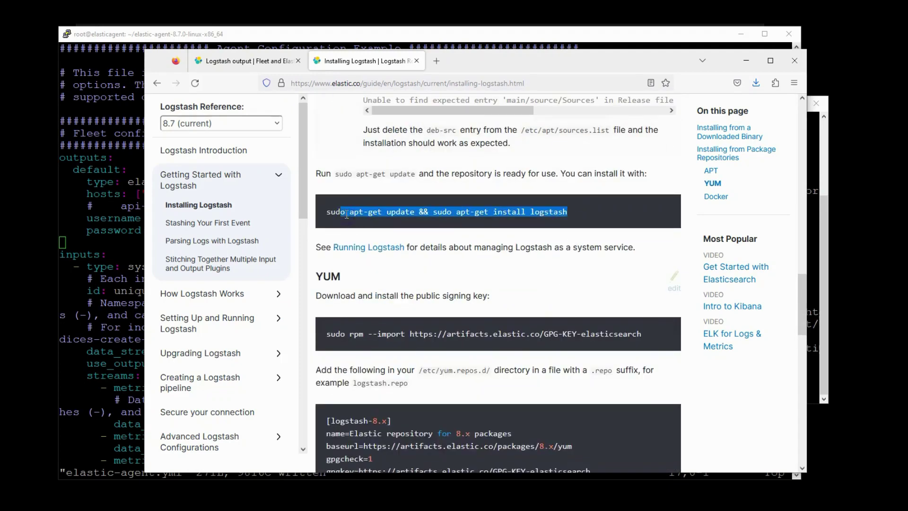
pyautogui.hotkey('ctrl', 'c')
pyautogui.hotkey('alt', 'Tab')
pyautogui.rightClick(391, 254)
pyautogui.press('Return')
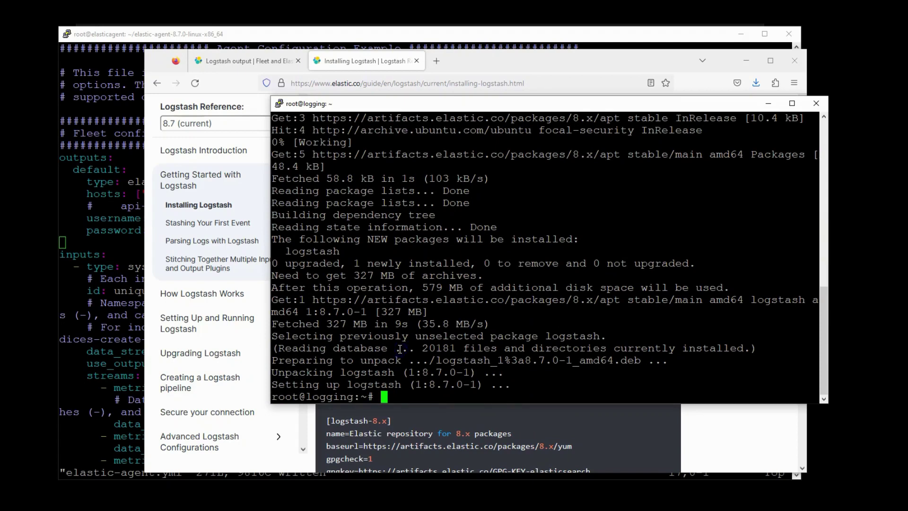
pyautogui.write('clear')
pyautogui.press('Return')
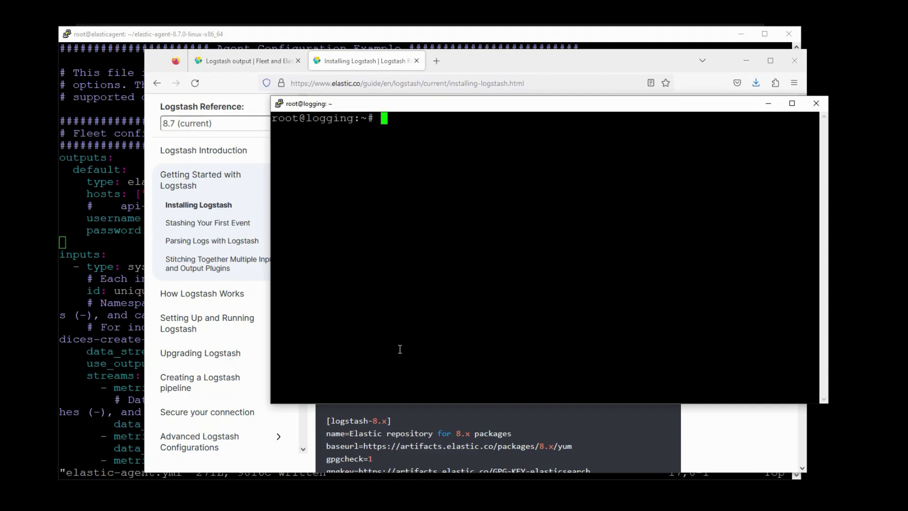
# - Create logstash.conf in vi and paste the docs' elastic_agent input and output block
pyautogui.write('vi l')
pyautogui.write('tash.conf')
pyautogui.press('Return')
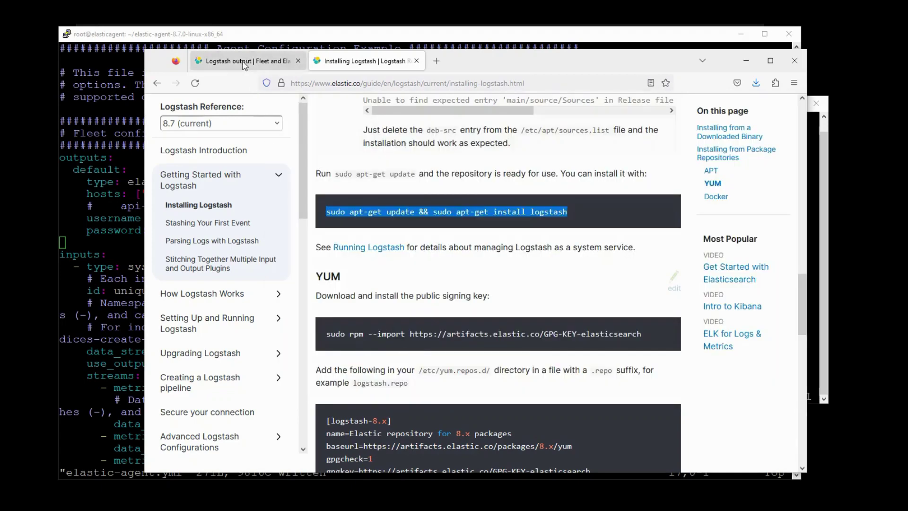
pyautogui.click(244, 63)
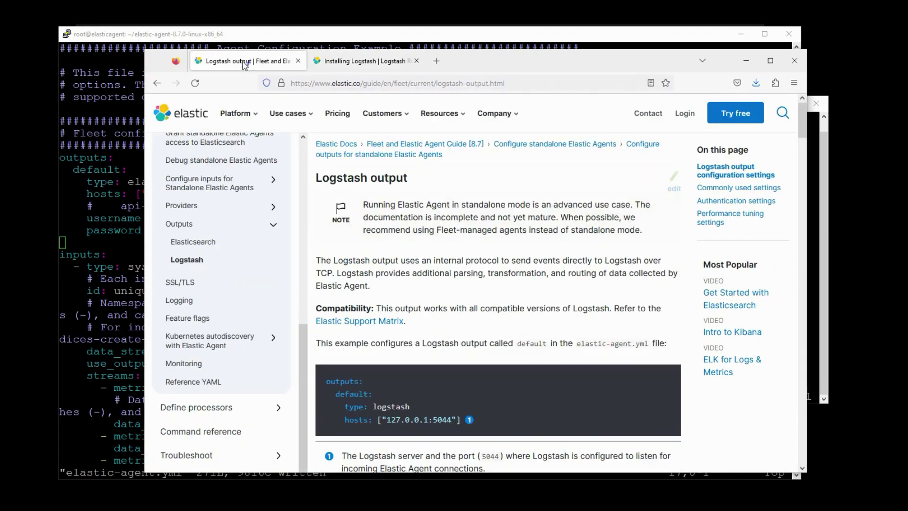
pyautogui.scroll(-10, 569, 381)
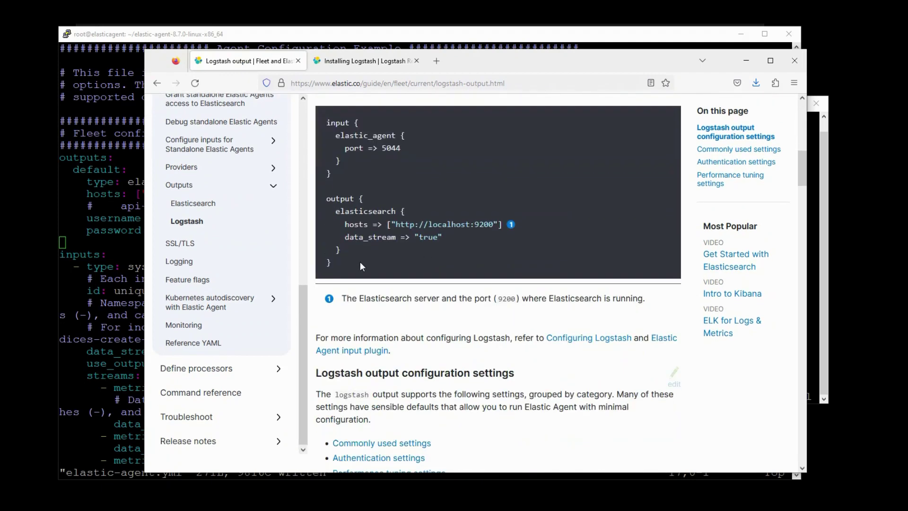
pyautogui.moveTo(360, 262); pyautogui.dragTo(324, 127)
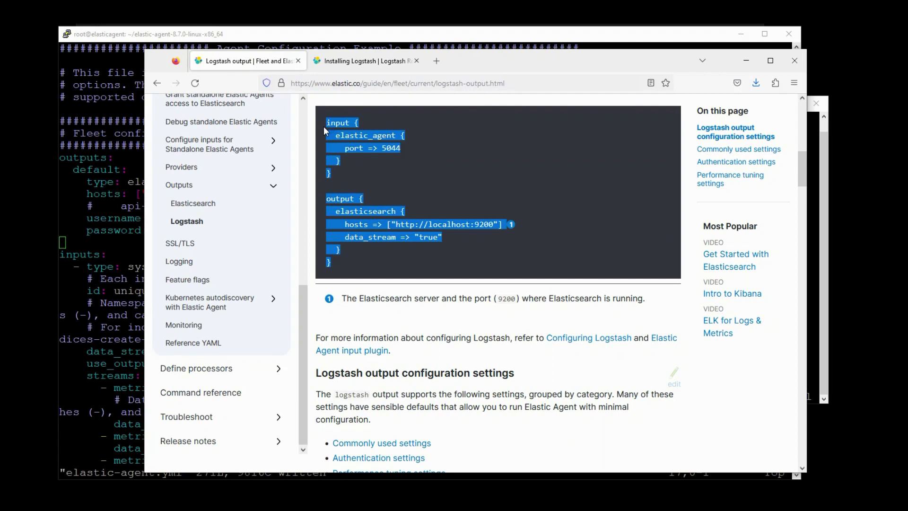
pyautogui.hotkey('alt', 'Tab')
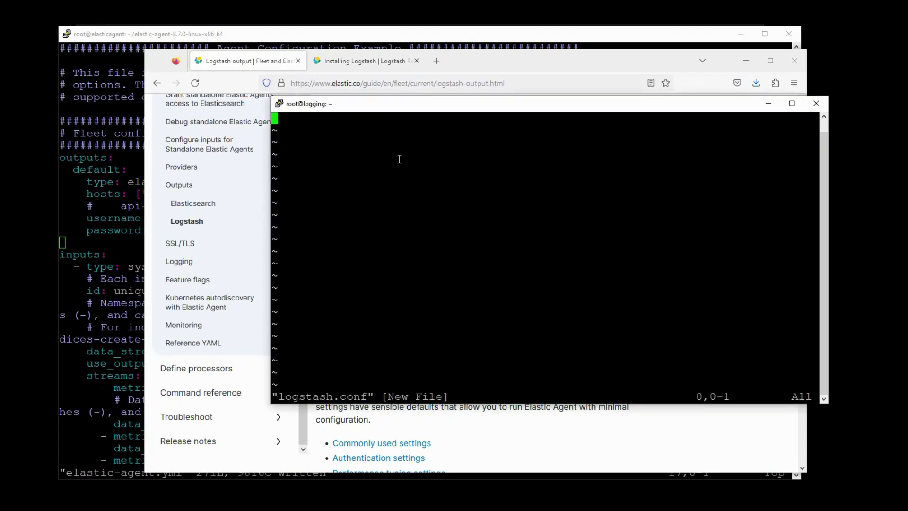
pyautogui.press('i')
pyautogui.rightClick(399, 159)
pyautogui.press('Escape')
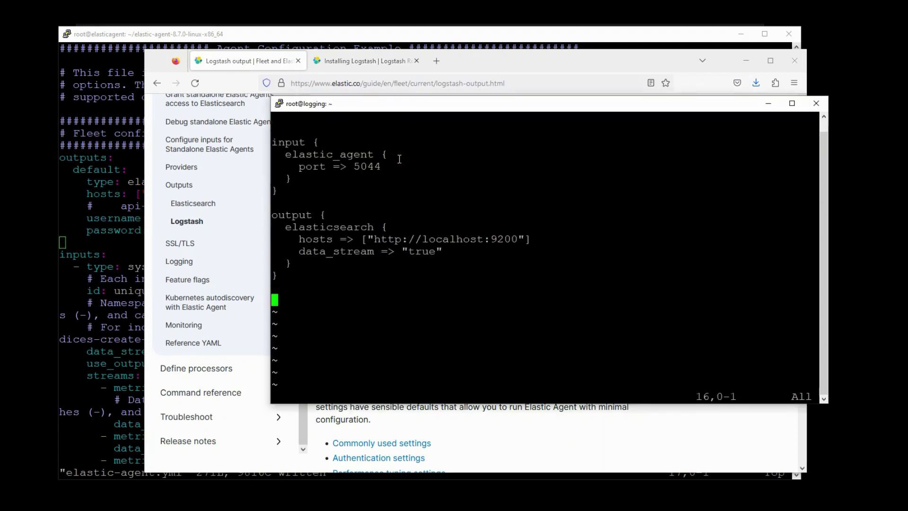
# - Replace the elasticsearch output with stdout {}, keep port 5044, and save with :wq
pyautogui.press('Up')
pyautogui.press('Up')
pyautogui.press('Up')
pyautogui.press('Up')
pyautogui.press('Up')
pyautogui.press('Up')
pyautogui.press('Up')
pyautogui.press('Up')
pyautogui.press('Up')
pyautogui.press('Up')
pyautogui.press('Up')
pyautogui.press('Up')
pyautogui.press('Up')
pyautogui.press('Up')
pyautogui.press('Up')
pyautogui.press('d')
pyautogui.press('d')
pyautogui.press('d')
pyautogui.press('d')
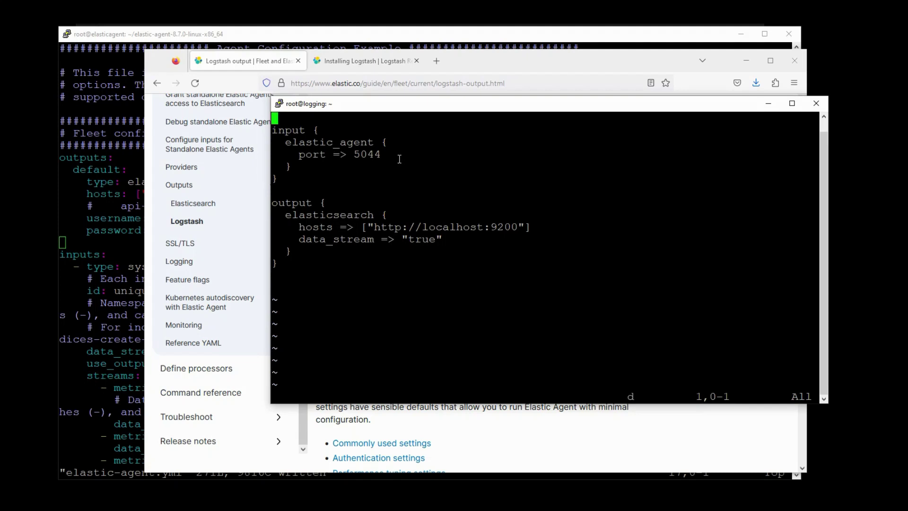
pyautogui.press('Down')
pyautogui.press('Down')
pyautogui.press('w')
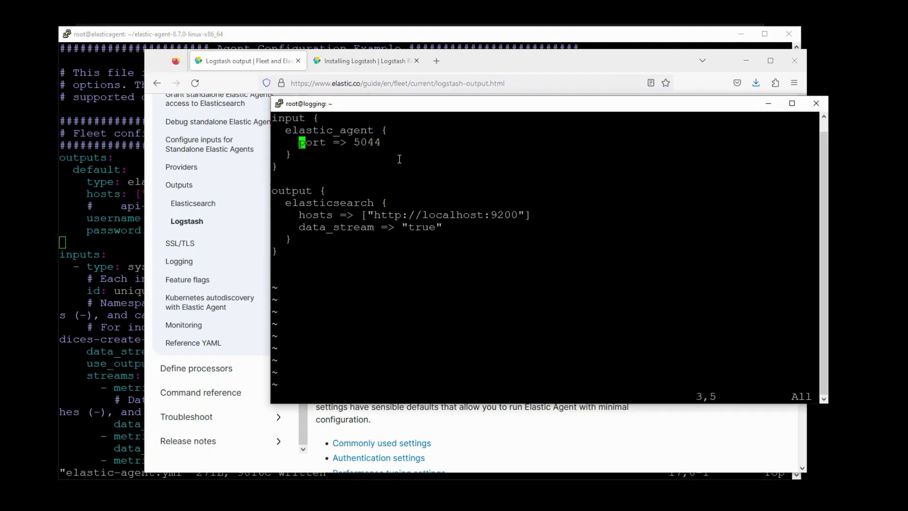
pyautogui.press('Down')
pyautogui.press('Down')
pyautogui.press('Down')
pyautogui.press('Down')
pyautogui.press('Down')
pyautogui.press('d')
pyautogui.press('d')
pyautogui.press('d')
pyautogui.press('d')
pyautogui.press('d')
pyautogui.press('d')
pyautogui.press('d')
pyautogui.press('d')
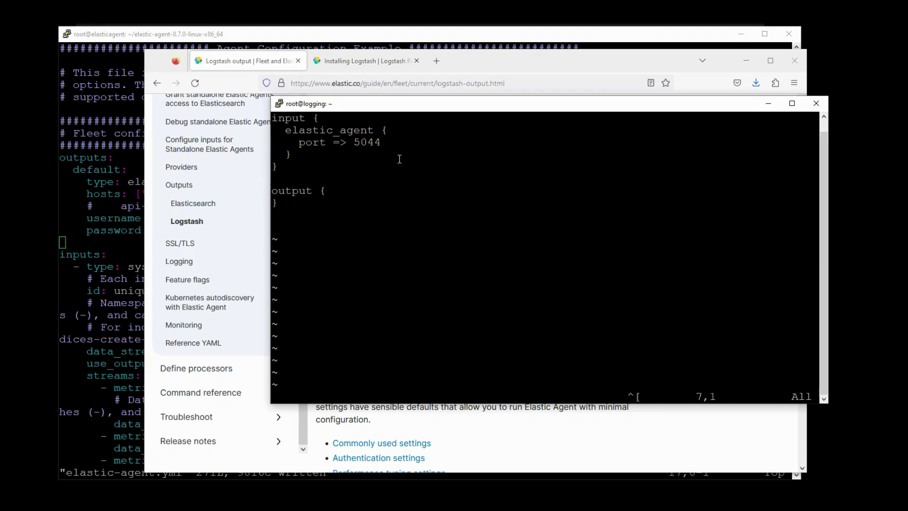
pyautogui.write('O  s')
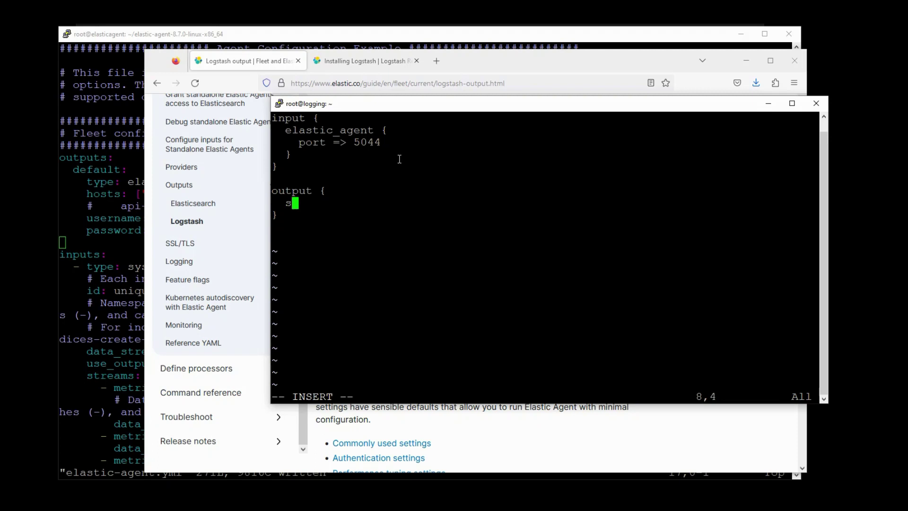
pyautogui.write('tdout {}')
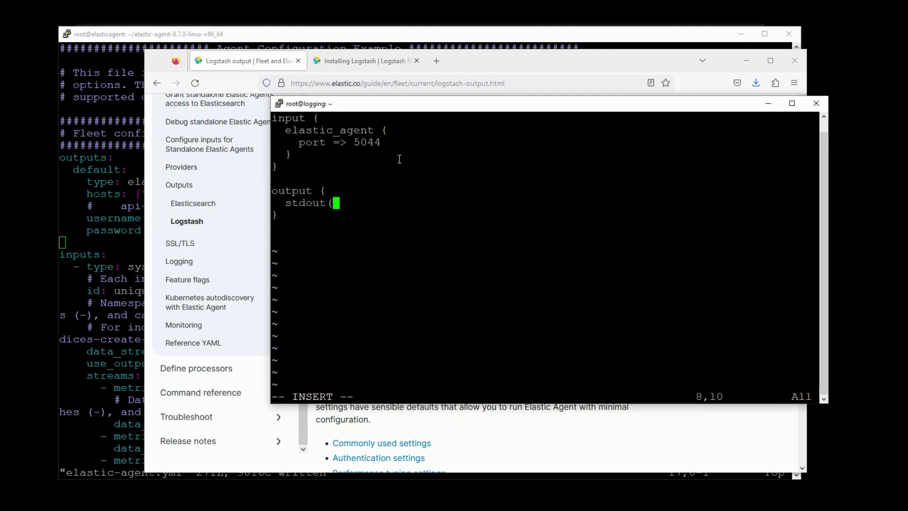
pyautogui.press('Escape')
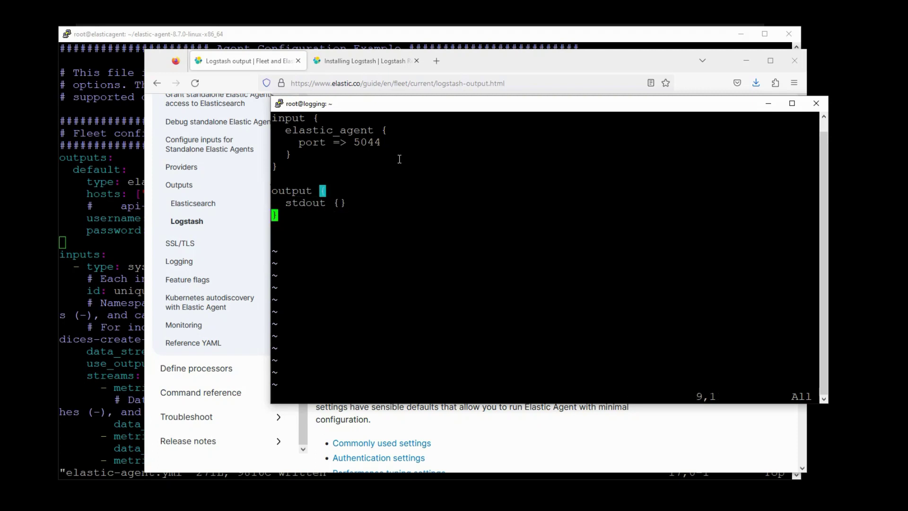
pyautogui.press('Down')
pyautogui.write(':wq')
pyautogui.press('Return')
# - Show the working directory /root and eth0's address 192.168.0.48 with pwd and ip a, then clear
pyautogui.write('pwd')
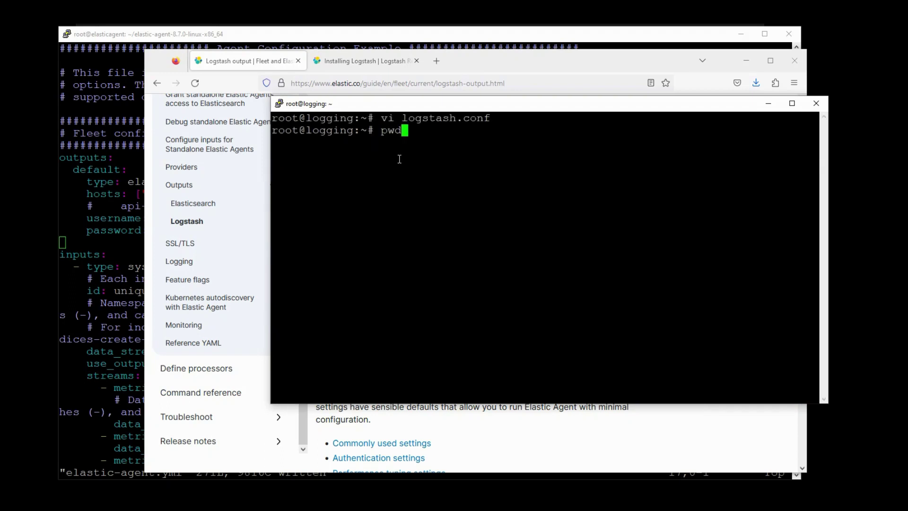
pyautogui.press('Return')
pyautogui.write('ip a')
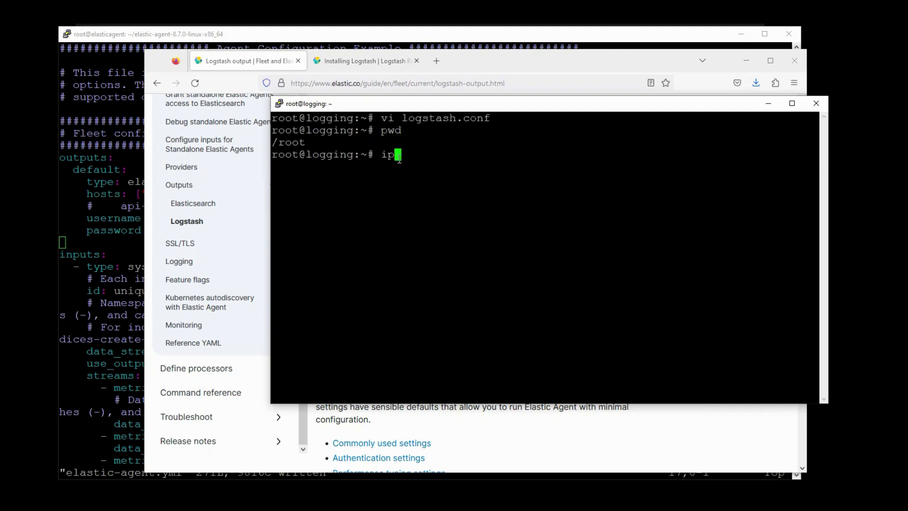
pyautogui.press('Return')
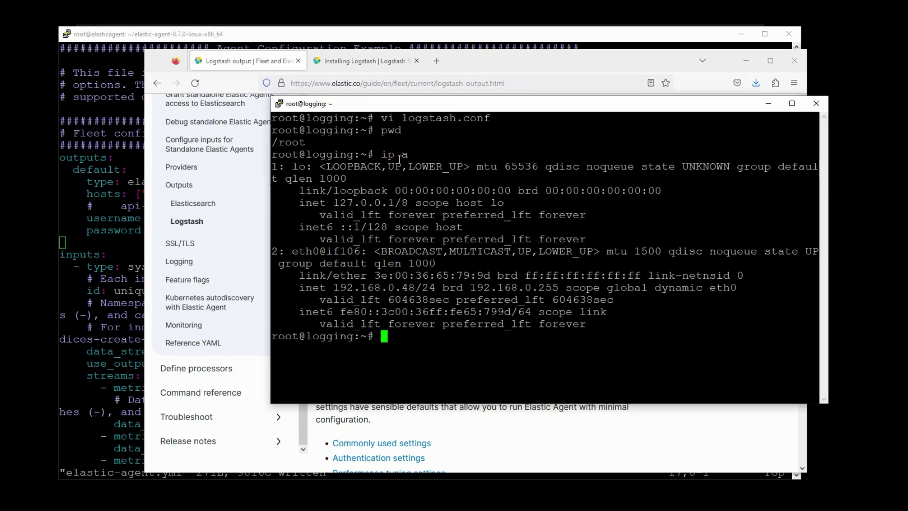
pyautogui.moveTo(415, 288); pyautogui.dragTo(337, 290)
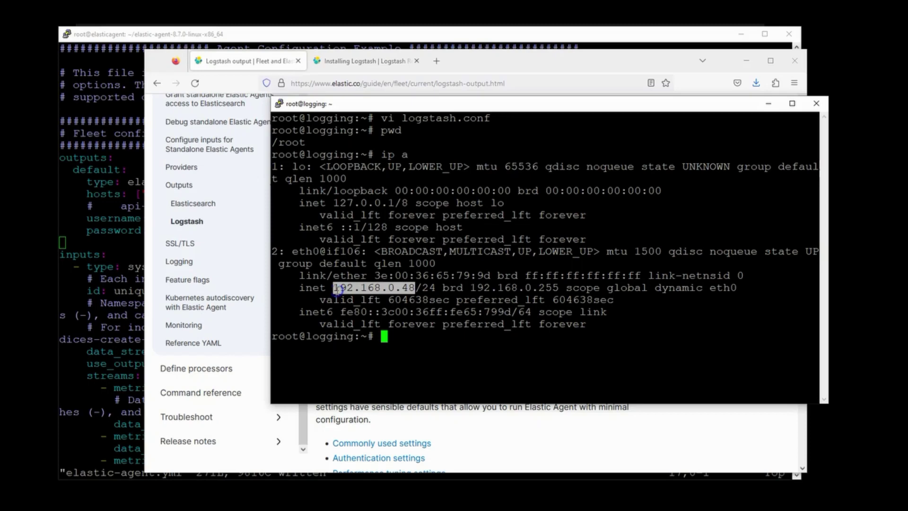
pyautogui.write('clear')
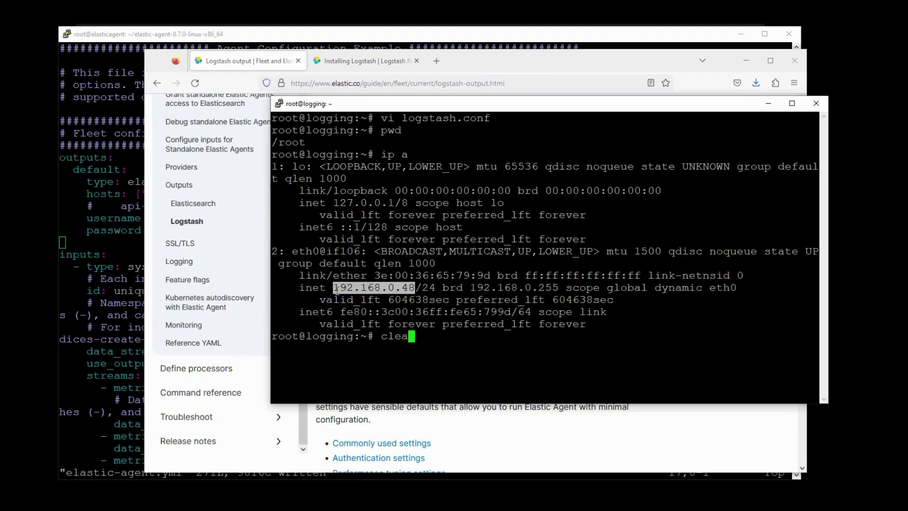
pyautogui.press('Return')
# - Start Logstash with -f logstash.conf, which reports no configuration found
pyautogui.write('/usr/share/')
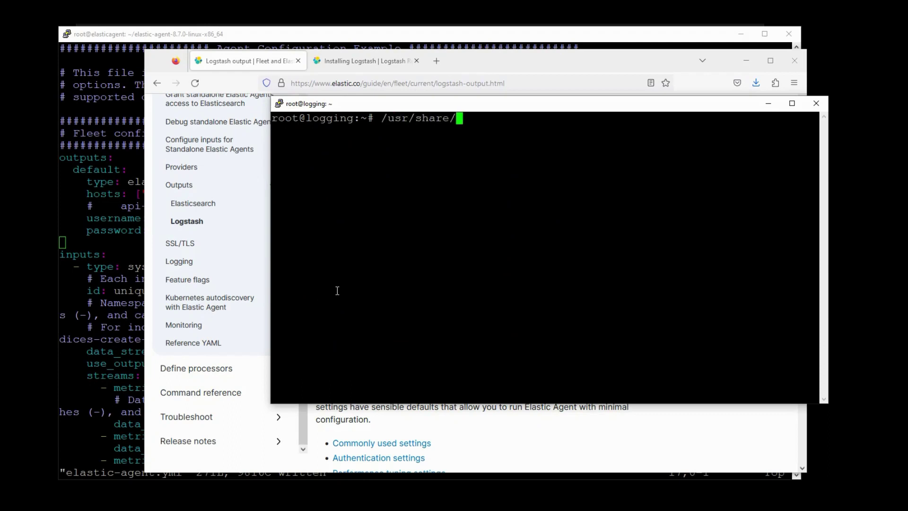
pyautogui.write('logstash/bin/l')
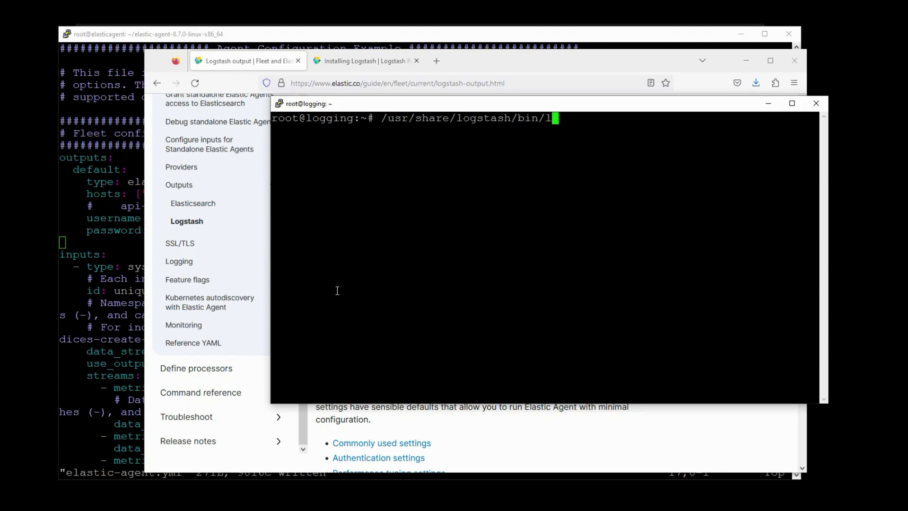
pyautogui.write('ogstash -f logstash.conf')
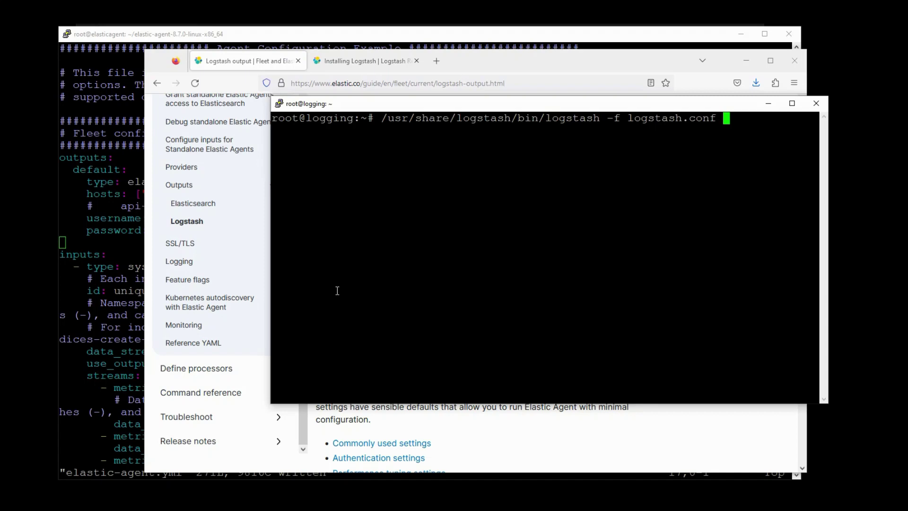
pyautogui.press('Return')
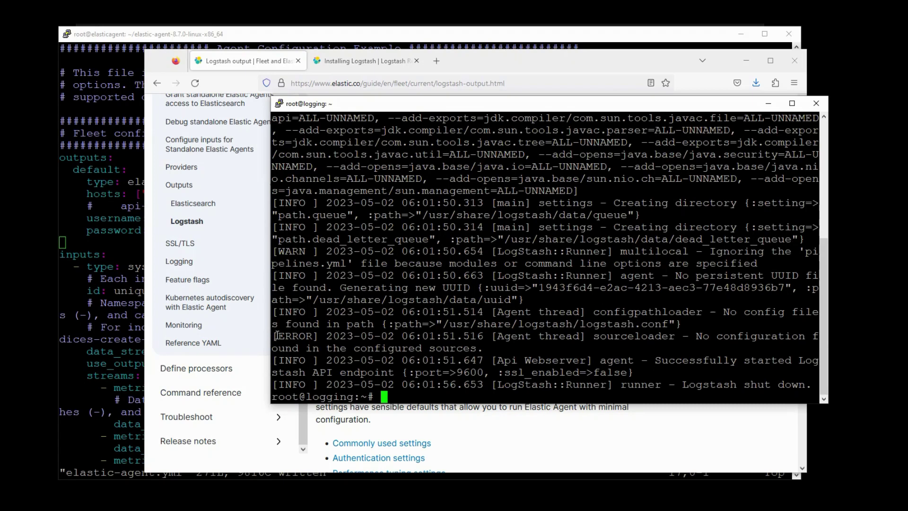
pyautogui.moveTo(277, 336); pyautogui.dragTo(506, 352)
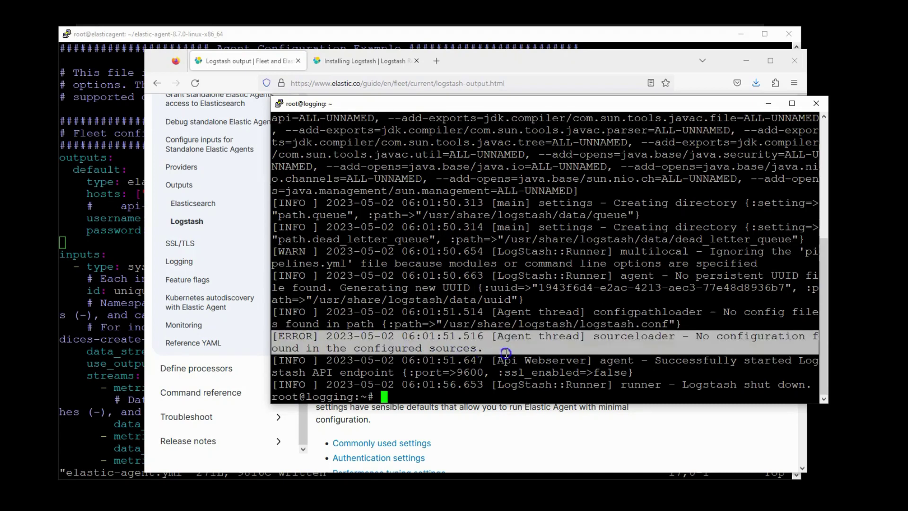
# - Rerun Logstash with -f /root/logstash.conf, starting its Beats server on port 5044
pyautogui.press('Up')
pyautogui.hotkey('ctrl', 'Left')
pyautogui.hotkey('ctrl', 'Left')
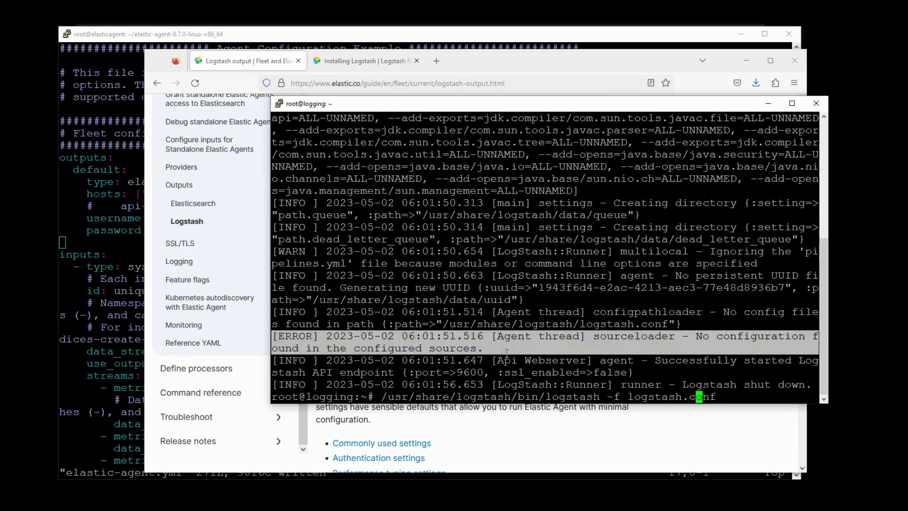
pyautogui.press('Left')
pyautogui.press('Right')
pyautogui.write('/root/')
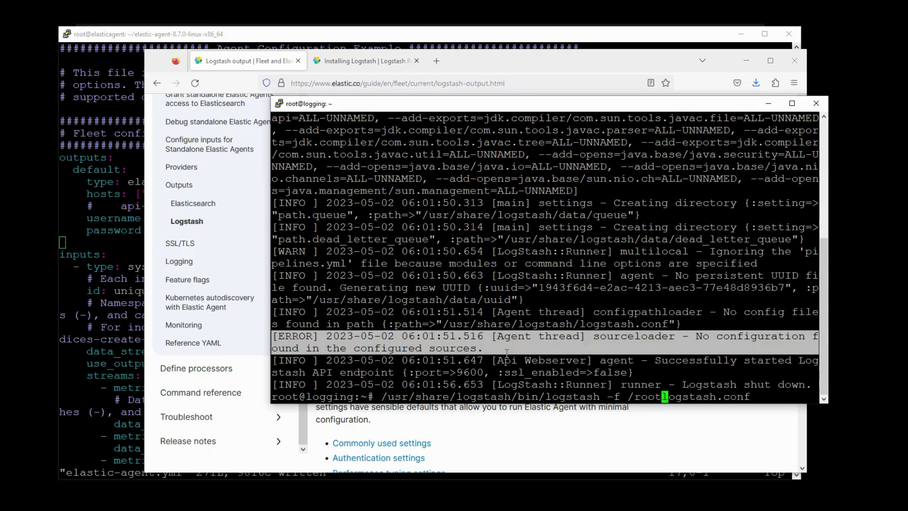
pyautogui.press('Return')
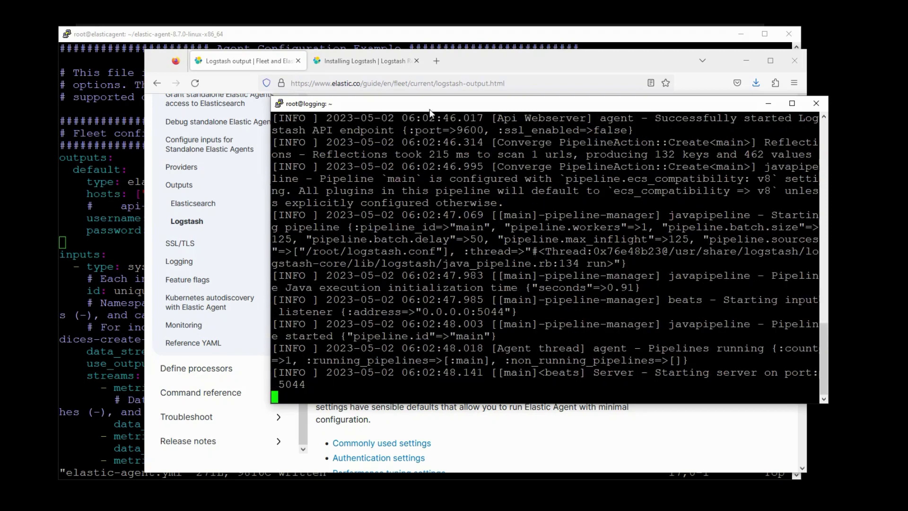
pyautogui.moveTo(563, 375); pyautogui.dragTo(627, 375)
pyautogui.click(622, 375)
# - Arrange the windows so the agent host's elastic-agent.yml editor is in front
pyautogui.moveTo(457, 105); pyautogui.dragTo(501, 104)
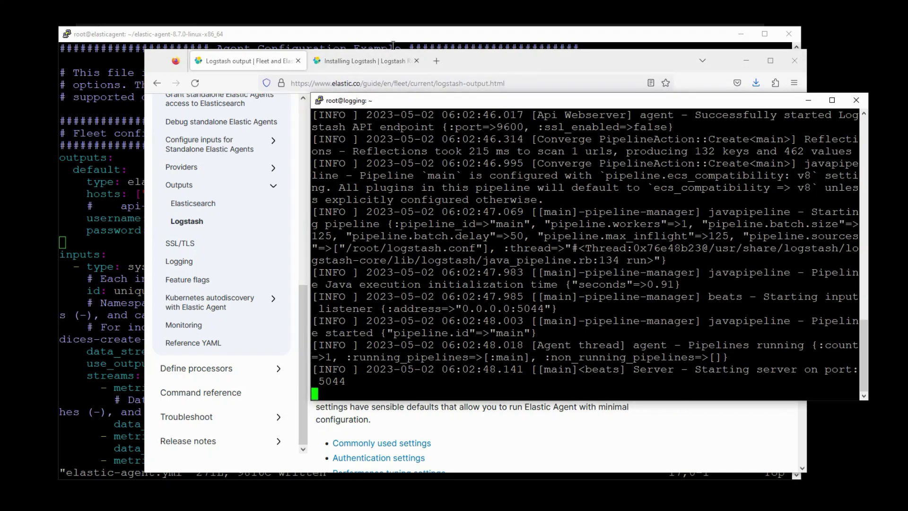
pyautogui.click(340, 36)
pyautogui.moveTo(341, 37); pyautogui.dragTo(315, 37)
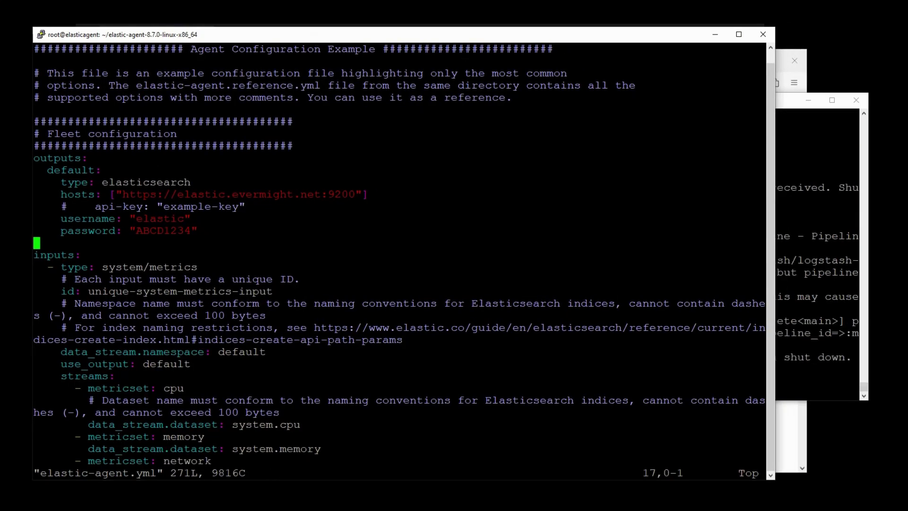
# - Delete the api-key, username and password lines from the default output
pyautogui.press('Up')
pyautogui.press('Up')
pyautogui.press('Up')
pyautogui.press('d')
pyautogui.press('d')
pyautogui.press('d')
pyautogui.press('d')
pyautogui.press('d')
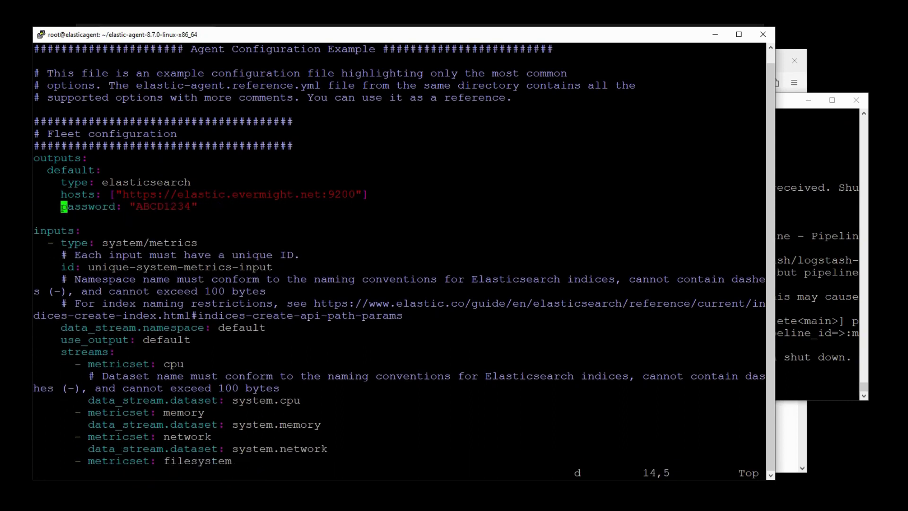
pyautogui.press('d')
pyautogui.press('Up')
pyautogui.press('Up')
pyautogui.press('w')
pyautogui.press('w')
pyautogui.press('w')
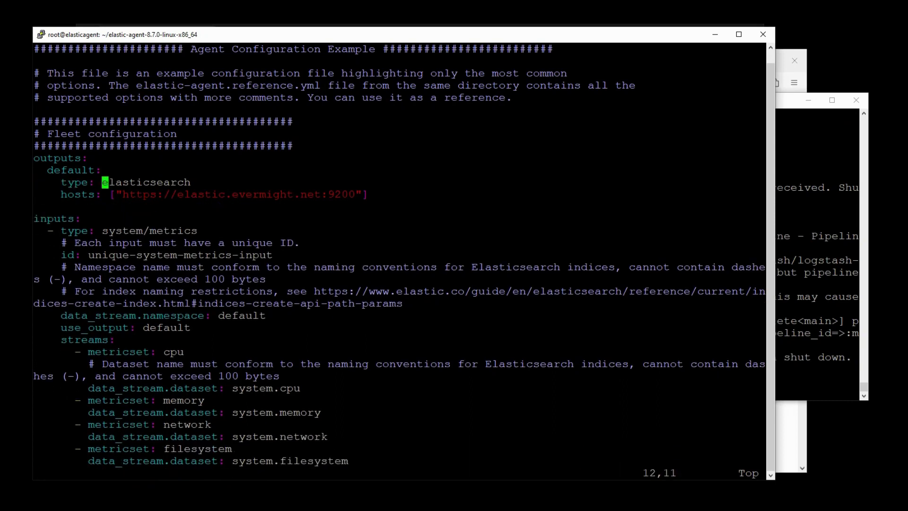
# - Change the output type from elasticsearch to logstash
pyautogui.press('v')
pyautogui.press('$')
pyautogui.press('Left')
pyautogui.write('clo')
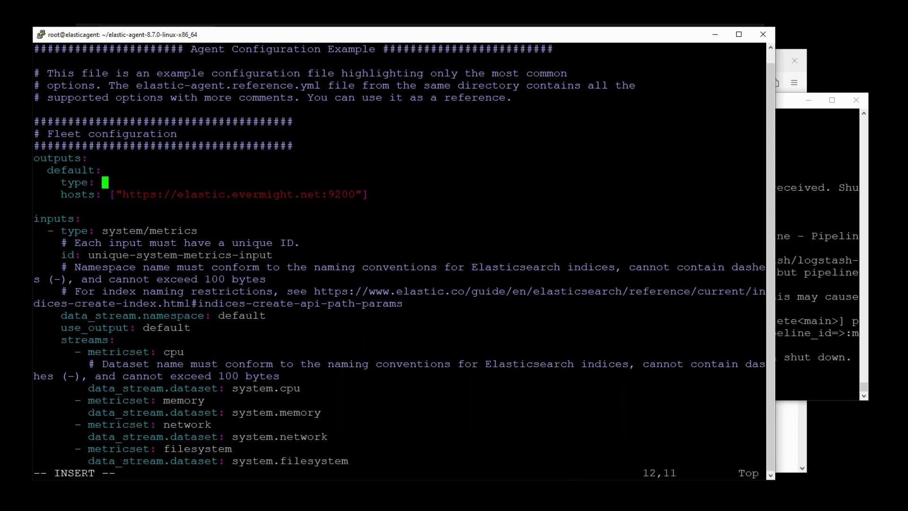
pyautogui.write('gd')
pyautogui.press('BackSpace')
pyautogui.write('stash')
pyautogui.press('Escape')
pyautogui.press('Down')
pyautogui.press('w')
pyautogui.press('w')
pyautogui.press('Left')
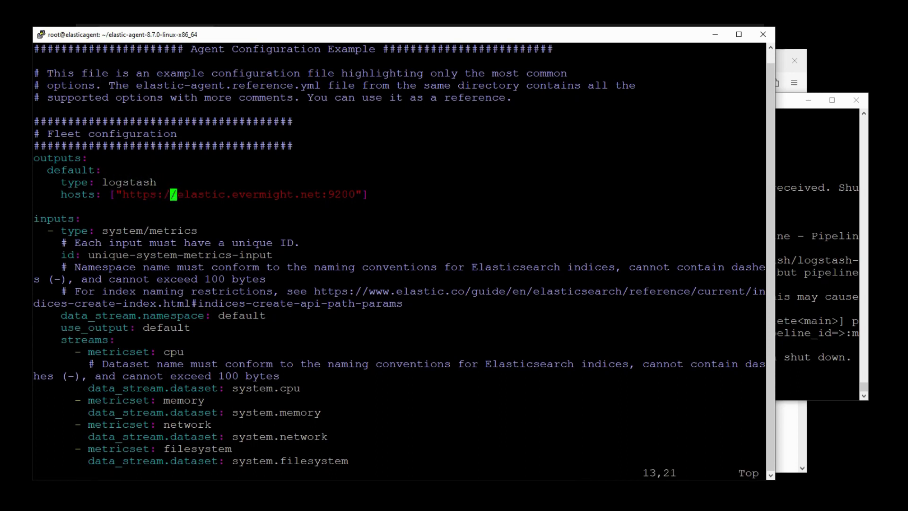
pyautogui.press('v')
pyautogui.press('Left')
pyautogui.press('Left')
pyautogui.press('Left')
pyautogui.press('Left')
pyautogui.press('Left')
pyautogui.press('Left')
pyautogui.press('Left')
pyautogui.press('Left')
pyautogui.write('d')
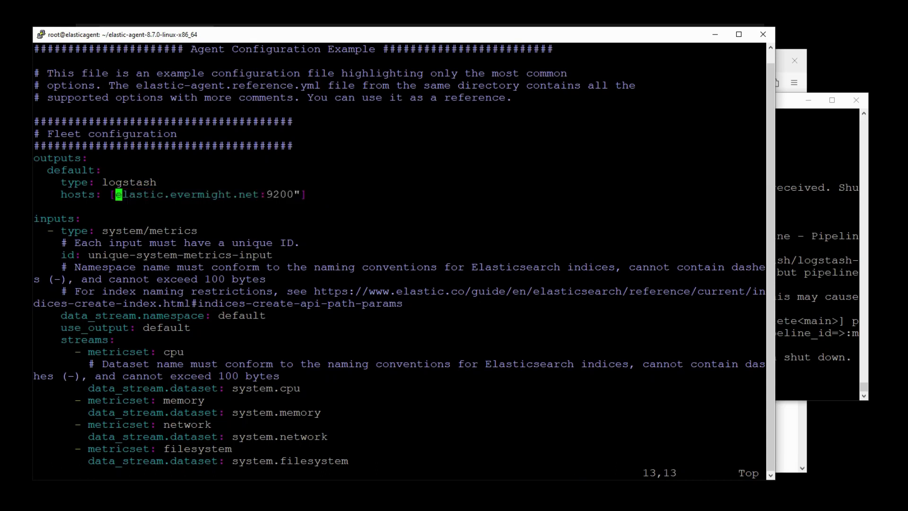
pyautogui.write('i"')
pyautogui.press('Escape')
pyautogui.press('Right')
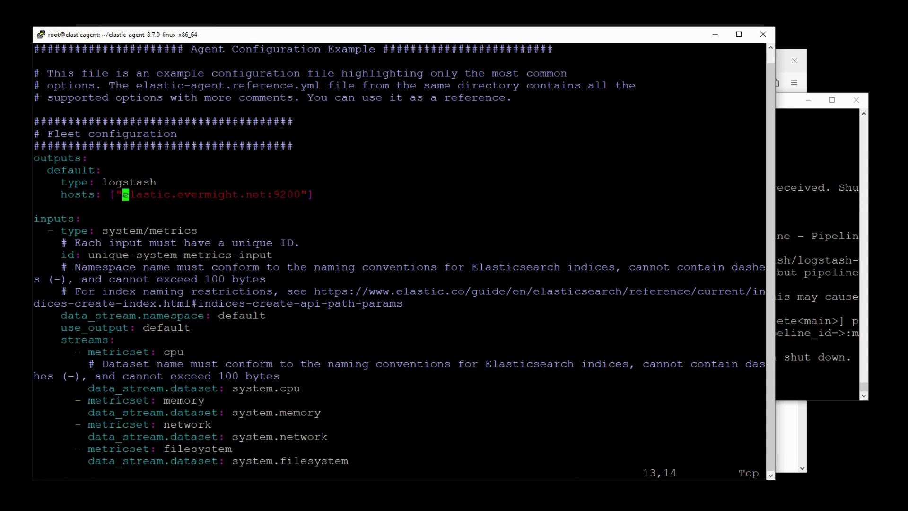
# - Replace the host with 192.168.0.48:5044 and save elastic-agent.yml with :wq
pyautogui.press('v')
pyautogui.press('Right')
pyautogui.press('Right')
pyautogui.press('Right')
pyautogui.press('Right')
pyautogui.press('Right')
pyautogui.press('Right')
pyautogui.press('Right')
pyautogui.press('Right')
pyautogui.press('Right')
pyautogui.press('Right')
pyautogui.press('Right')
pyautogui.press('Right')
pyautogui.press('Right')
pyautogui.press('Right')
pyautogui.press('Right')
pyautogui.press('Right')
pyautogui.press('Right')
pyautogui.press('Right')
pyautogui.press('Right')
pyautogui.press('Right')
pyautogui.press('Right')
pyautogui.press('Left')
pyautogui.write('di192.1')
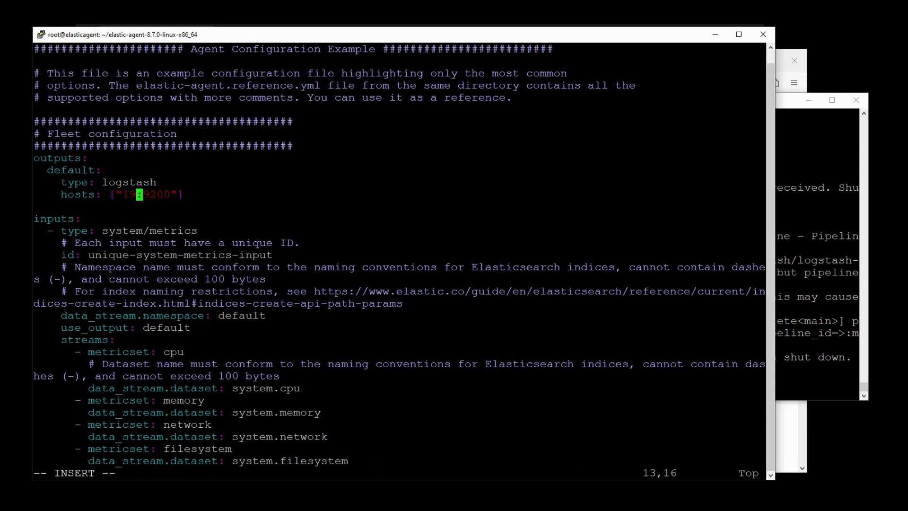
pyautogui.write('68.0.')
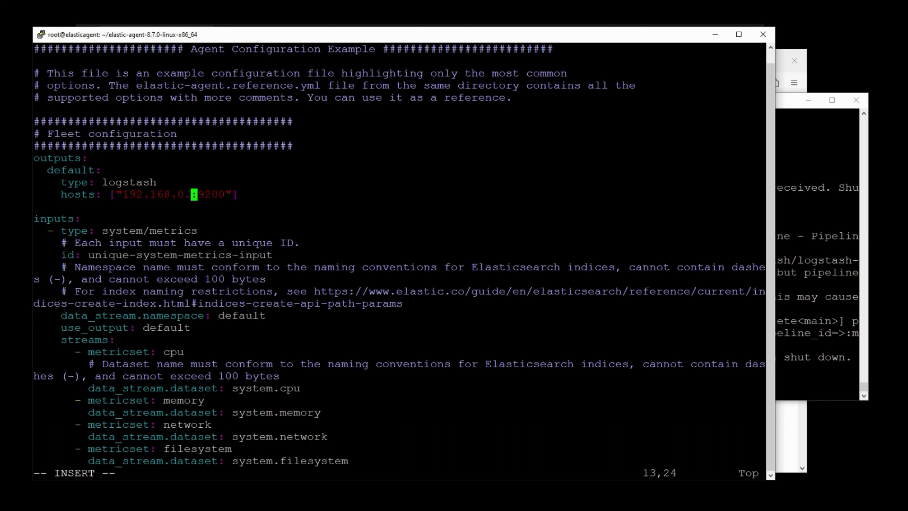
pyautogui.write('48')
pyautogui.press('Escape')
pyautogui.press('Right')
pyautogui.press('Right')
pyautogui.press('v')
pyautogui.press('Right')
pyautogui.press('Right')
pyautogui.press('Right')
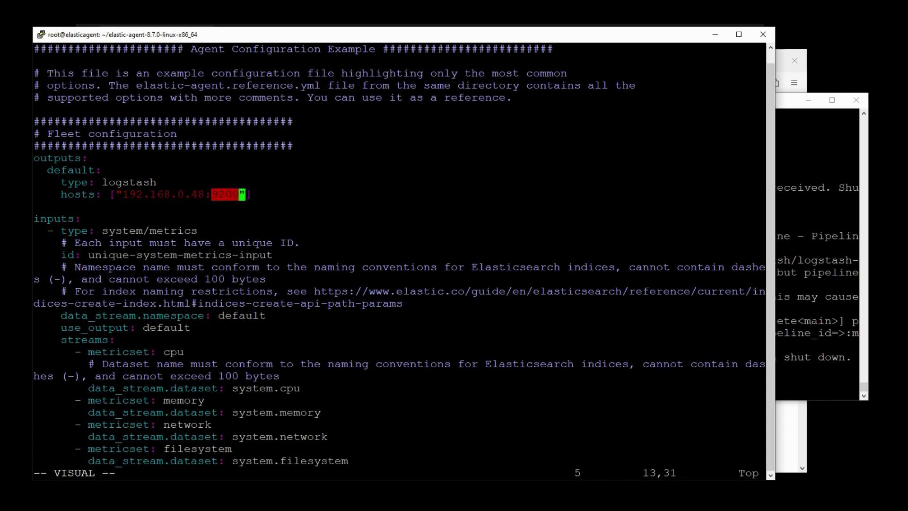
pyautogui.write('di5044')
pyautogui.press('Escape')
pyautogui.write(':wq')
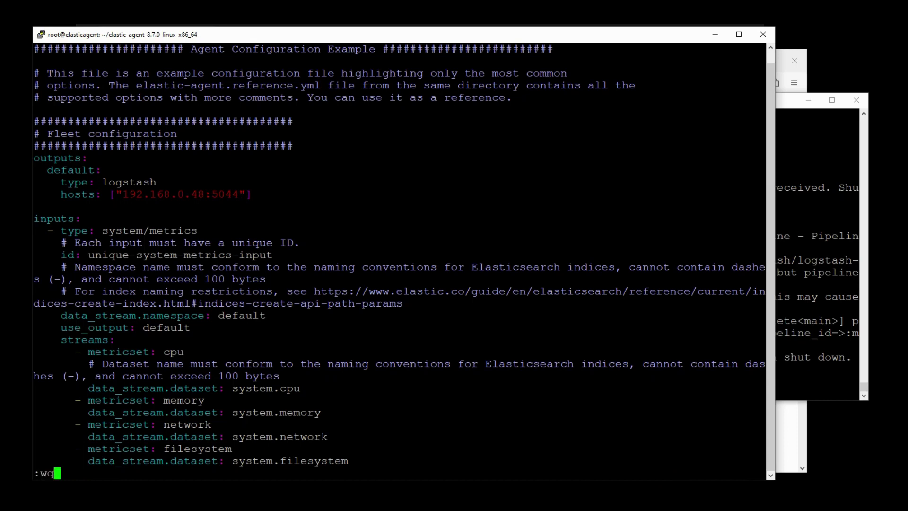
pyautogui.press('Return')
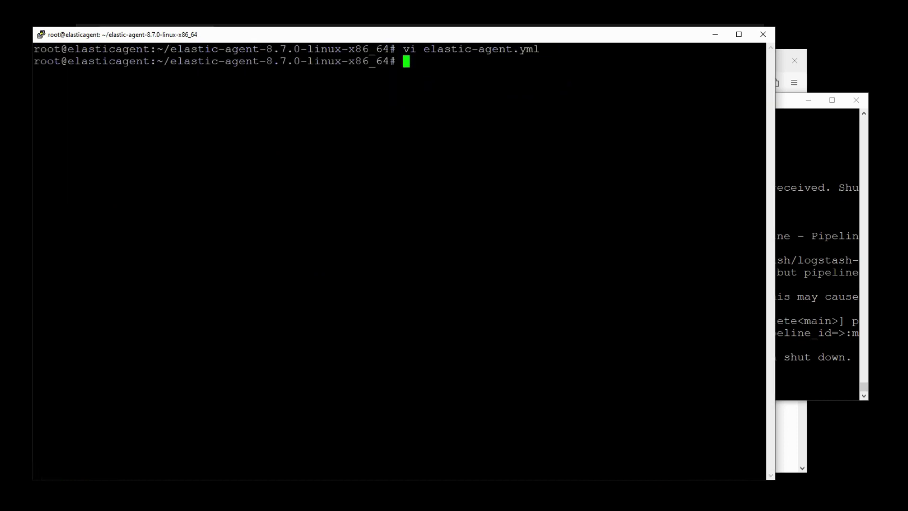
# - Clear the screen and try uninstalling with the local ./elastic-agent binary
pyautogui.write('clea')
pyautogui.press('Return')
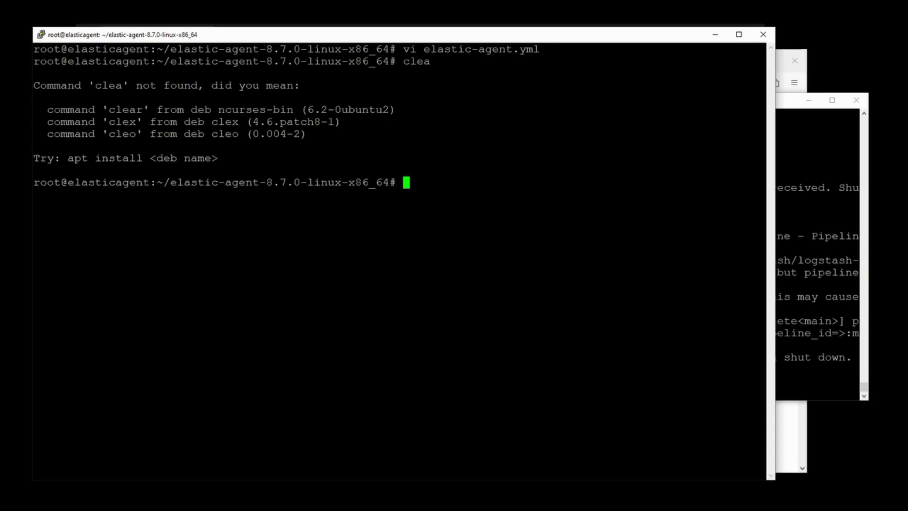
pyautogui.write('clear')
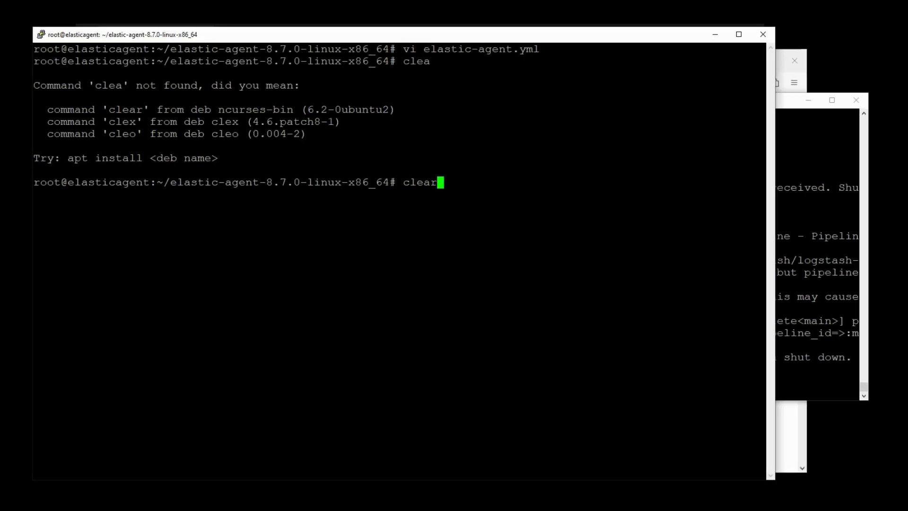
pyautogui.press('Return')
pyautogui.write('./el')
pyautogui.press('Tab')
pyautogui.write('un')
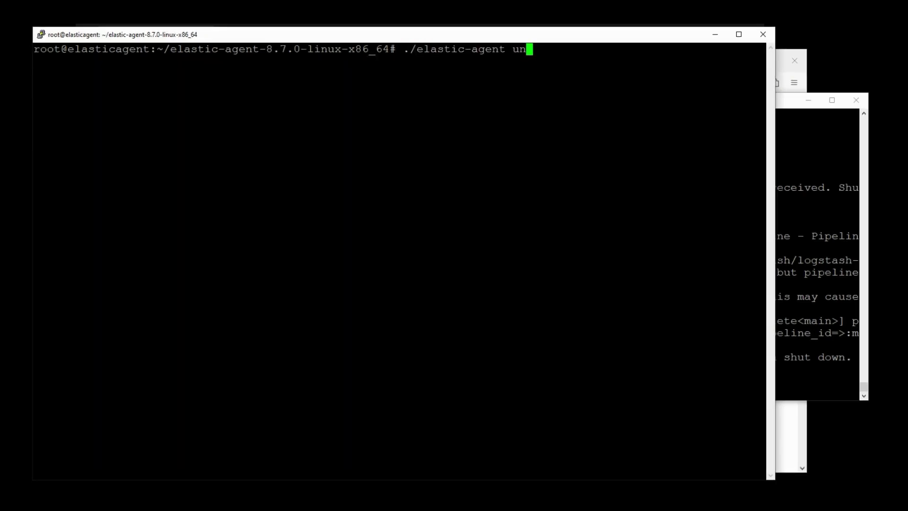
pyautogui.write('install')
pyautogui.press('Return')
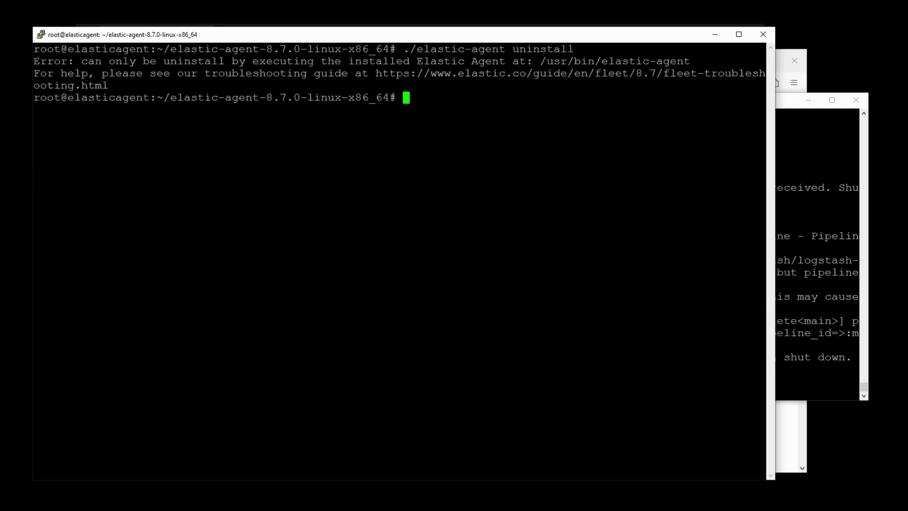
# - Uninstall the installed agent with /usr/bin/elastic-agent uninstall, confirming Y
pyautogui.write('/usr/b')
pyautogui.press('Tab')
pyautogui.write('el')
pyautogui.press('Tab')
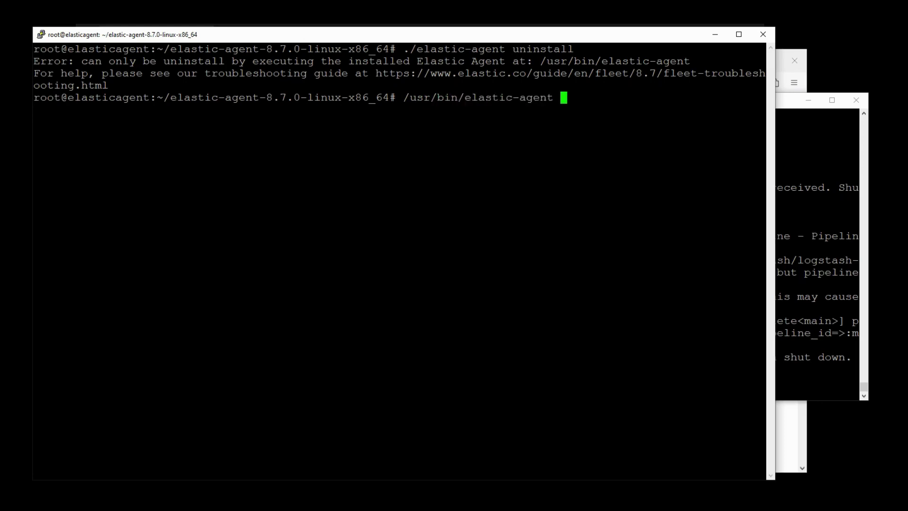
pyautogui.write('uninstall')
pyautogui.press('Return')
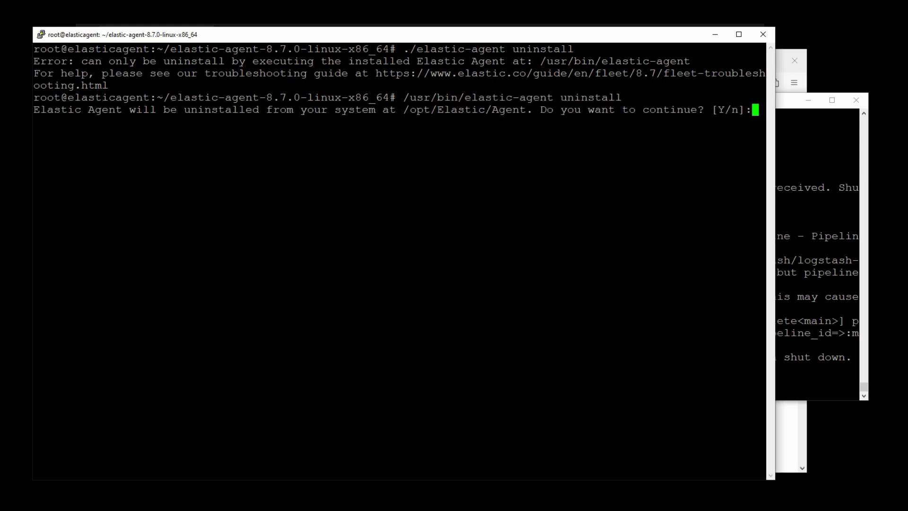
pyautogui.write('Y')
pyautogui.press('Return')
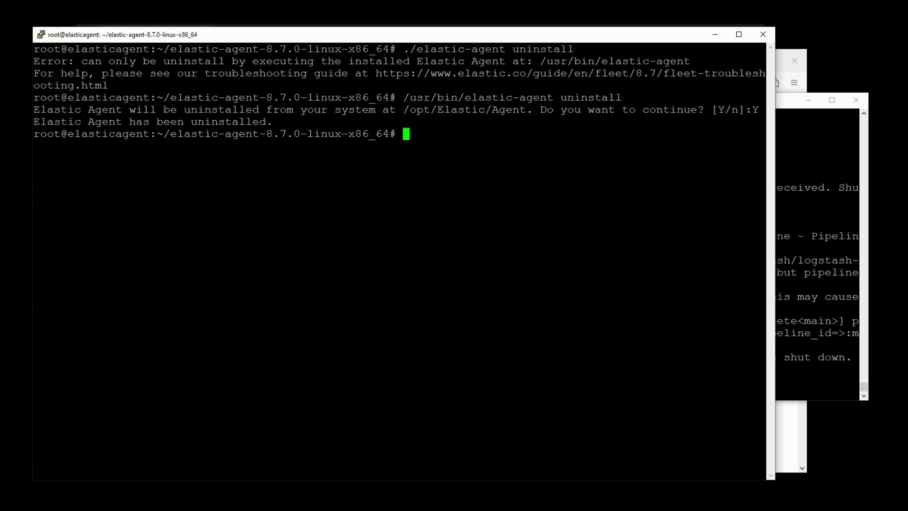
# - Reinstall with ./elastic-agent install, confirming Y and answering n to Fleet enrollment
pyautogui.write('./e')
pyautogui.press('Tab')
pyautogui.write('install')
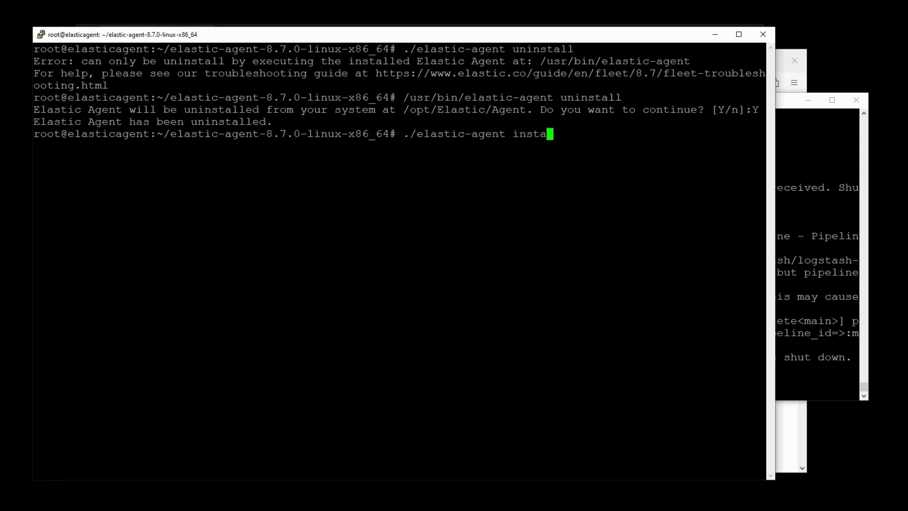
pyautogui.press('Return')
pyautogui.write('Y')
pyautogui.press('Return')
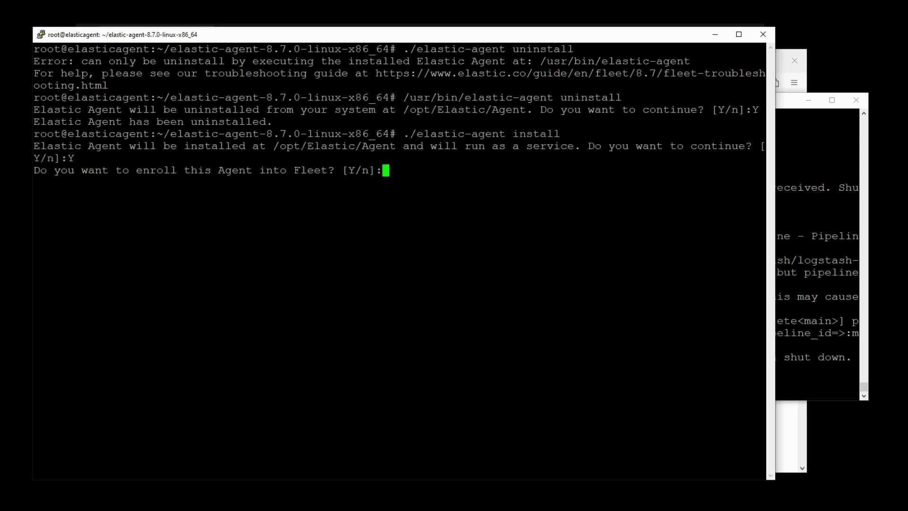
pyautogui.write('n')
pyautogui.press('Return')
pyautogui.write('clear')
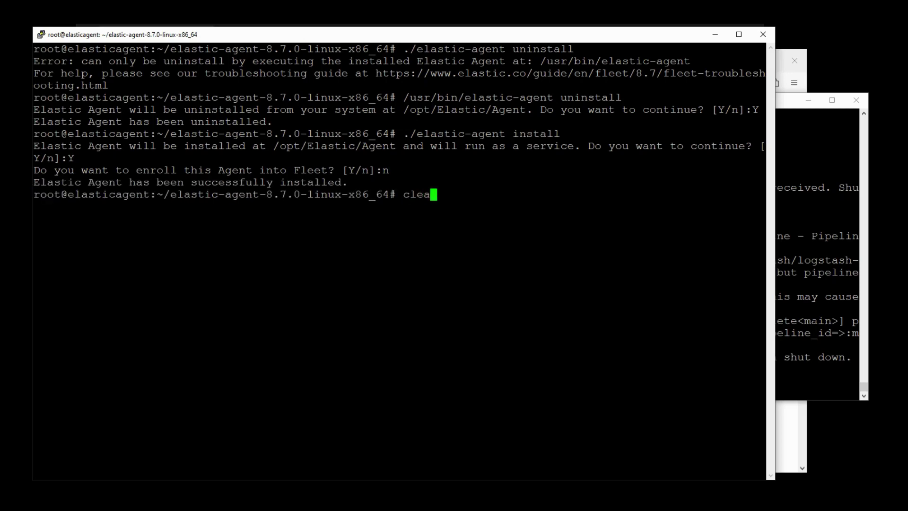
pyautogui.press('Return')
pyautogui.write('./elastic-agent inspect')
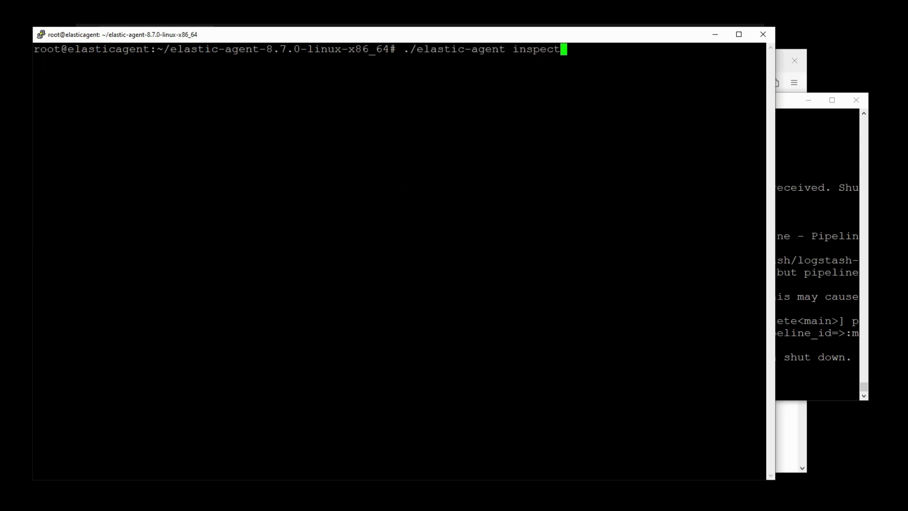
# - Run ./elastic-agent inspect to confirm the logstash output 192.168.0.48:5044, then check Logstash's events
pyautogui.press('Return')
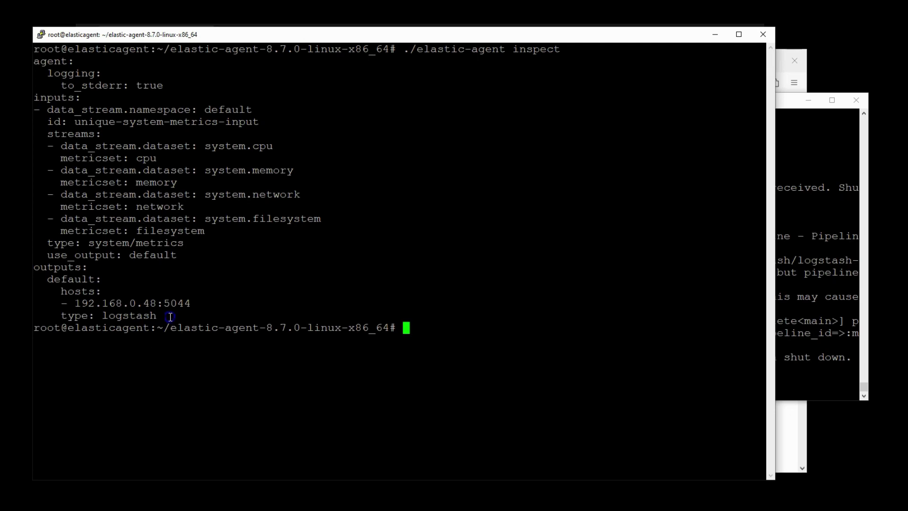
pyautogui.moveTo(171, 318); pyautogui.dragTo(33, 271)
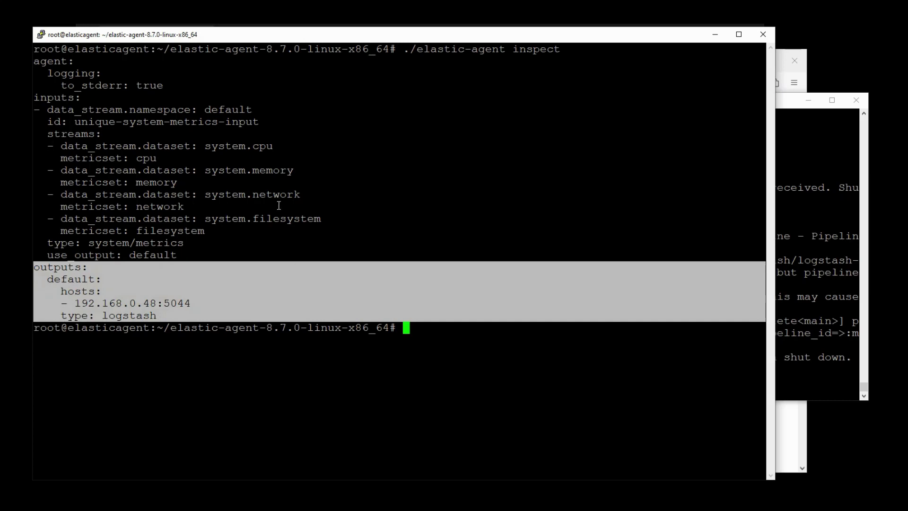
pyautogui.click(429, 353)
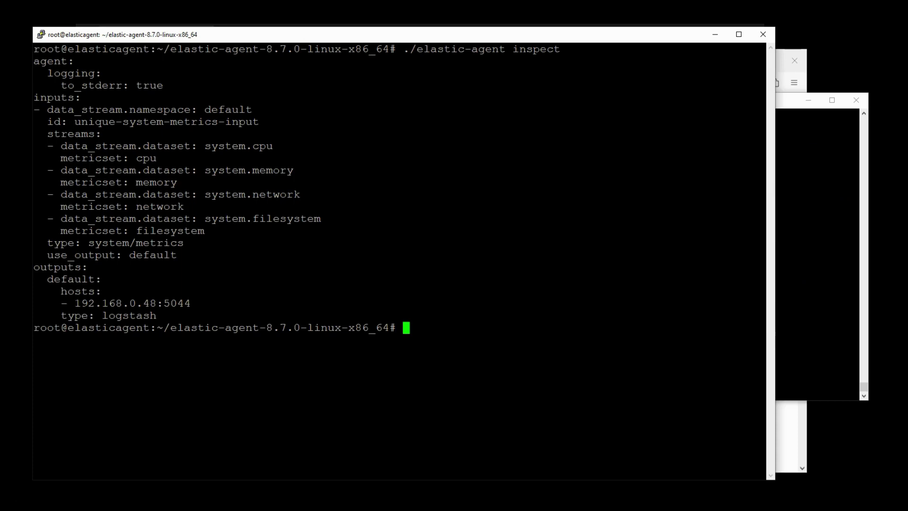
pyautogui.click(860, 255)
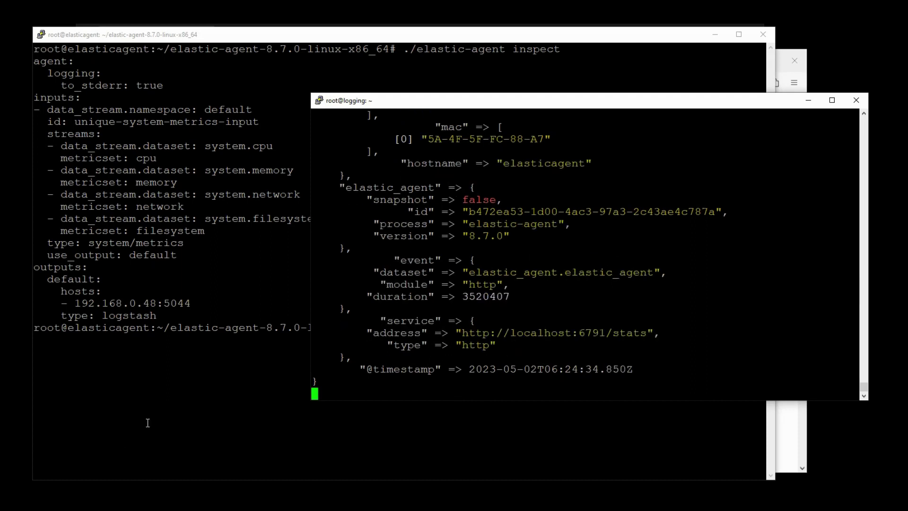
pyautogui.click(148, 422)
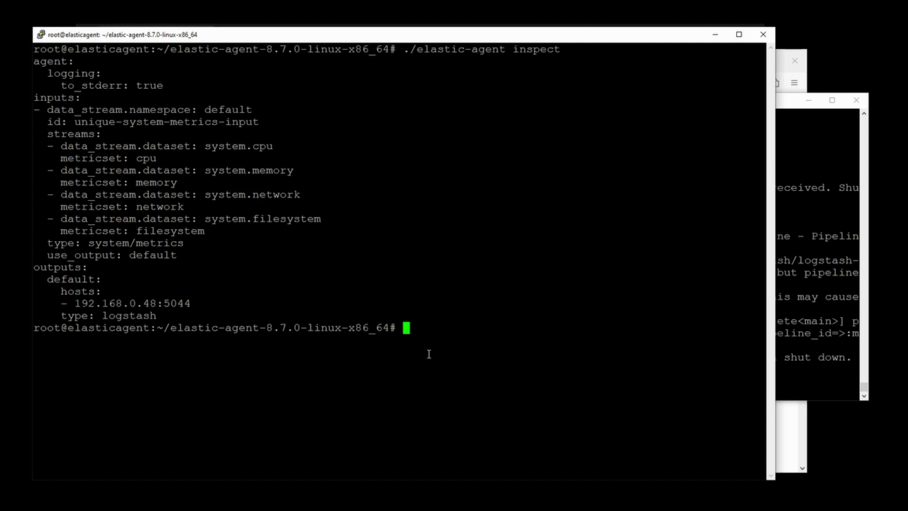
pyautogui.hotkey('alt', 'Tab')
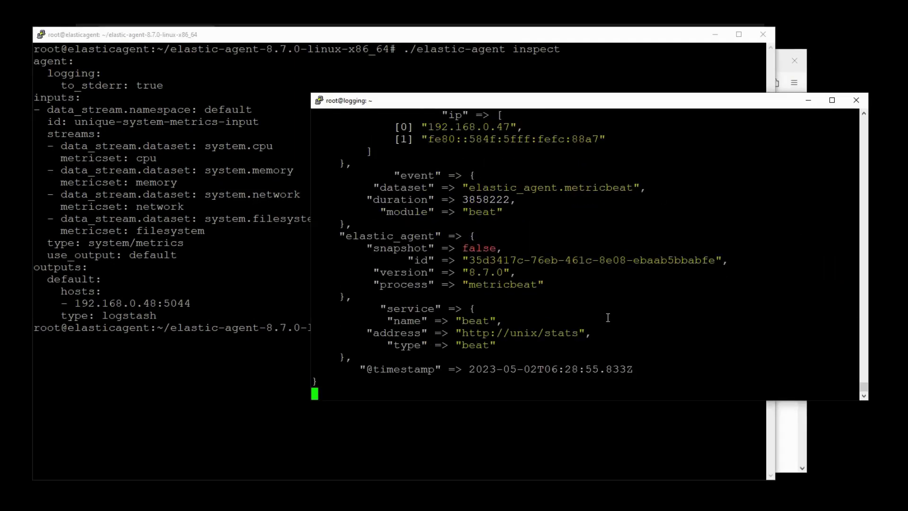
# - Stop Logstash, clear the screen and open logstash.conf in vi
pyautogui.hotkey('ctrl', 'c')
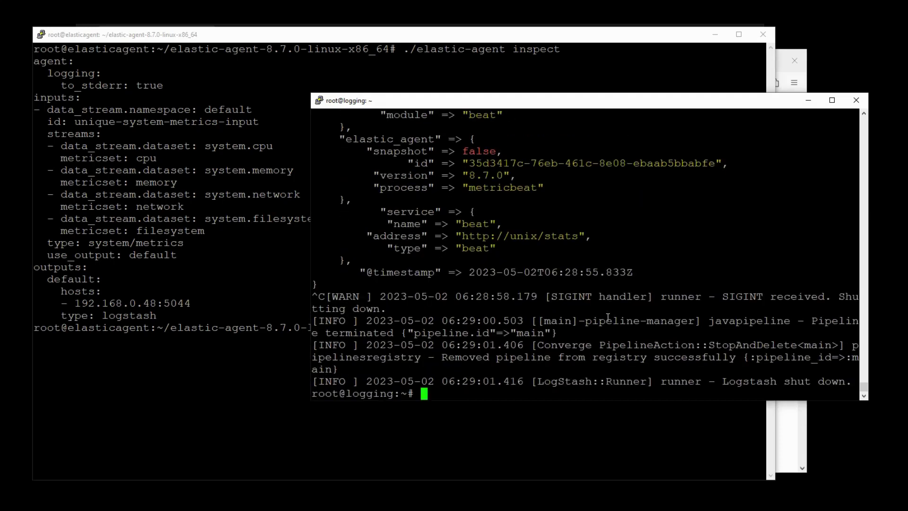
pyautogui.hotkey('ctrl', 'l')
pyautogui.write('vi logstash.conf')
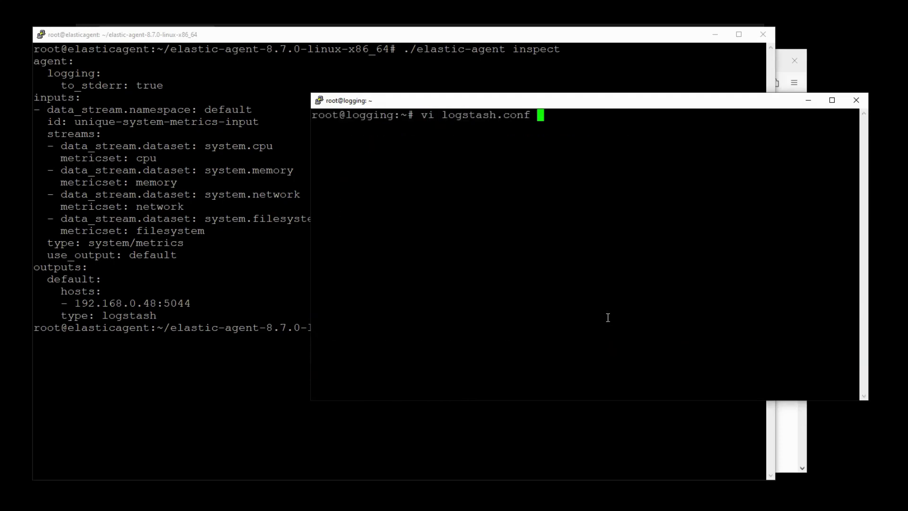
pyautogui.press('Return')
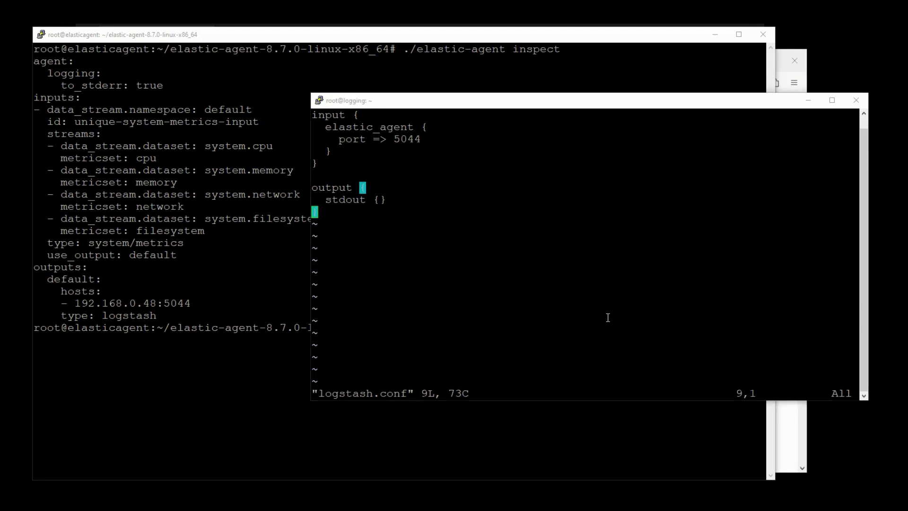
# - Paste an elasticsearch output to elastic.evermight.net:9200 with index lslogs below stdout and save
pyautogui.press('Up')
pyautogui.press('o')
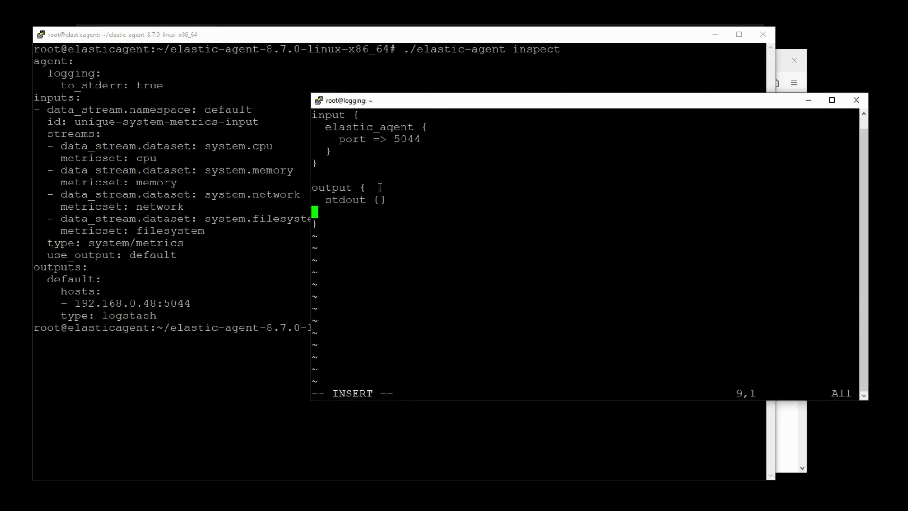
pyautogui.rightClick(380, 186)
pyautogui.press('Escape')
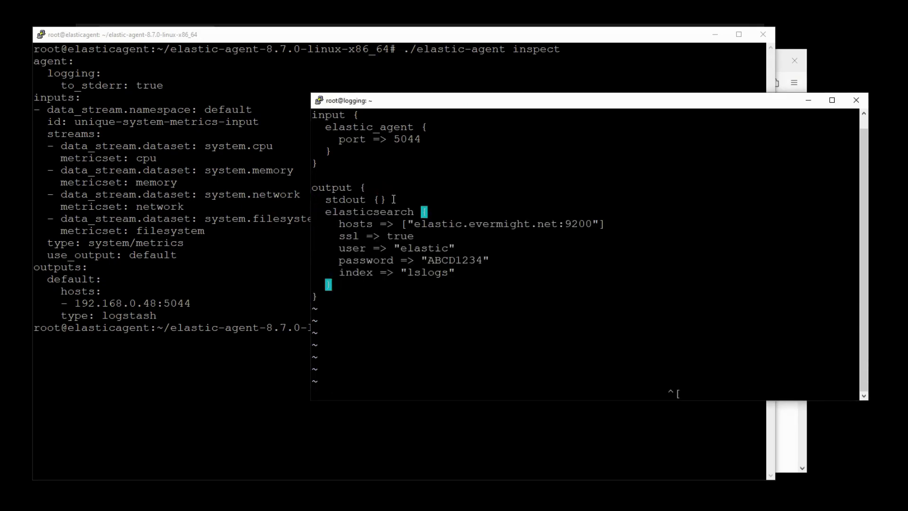
pyautogui.press('Up')
pyautogui.press('Up')
pyautogui.press('Up')
pyautogui.press('Up')
pyautogui.press('Up')
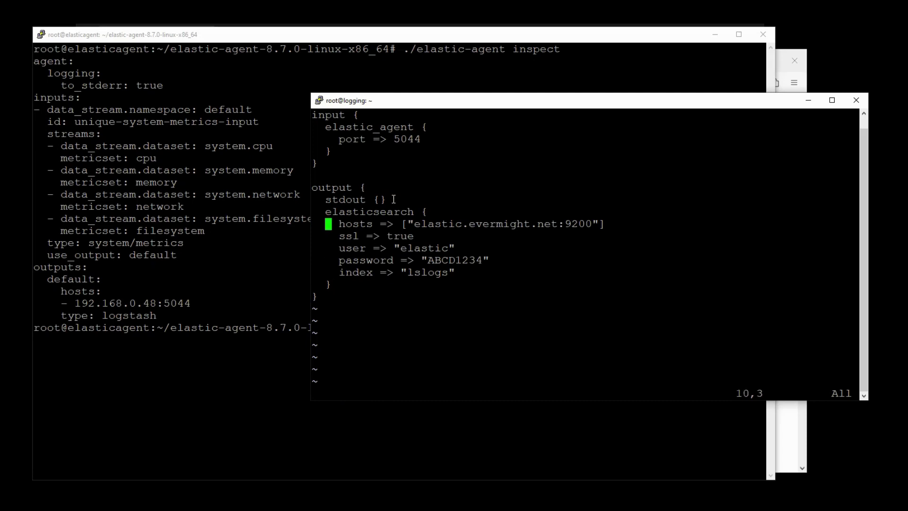
pyautogui.press('Down')
pyautogui.press('Down')
pyautogui.press('Down')
pyautogui.press('w')
pyautogui.press('Down')
pyautogui.press('w')
pyautogui.press('w')
pyautogui.press('w')
pyautogui.press('v')
pyautogui.press('l')
pyautogui.press('l')
pyautogui.press('l')
pyautogui.press('l')
pyautogui.press('Escape')
pyautogui.write(':wq')
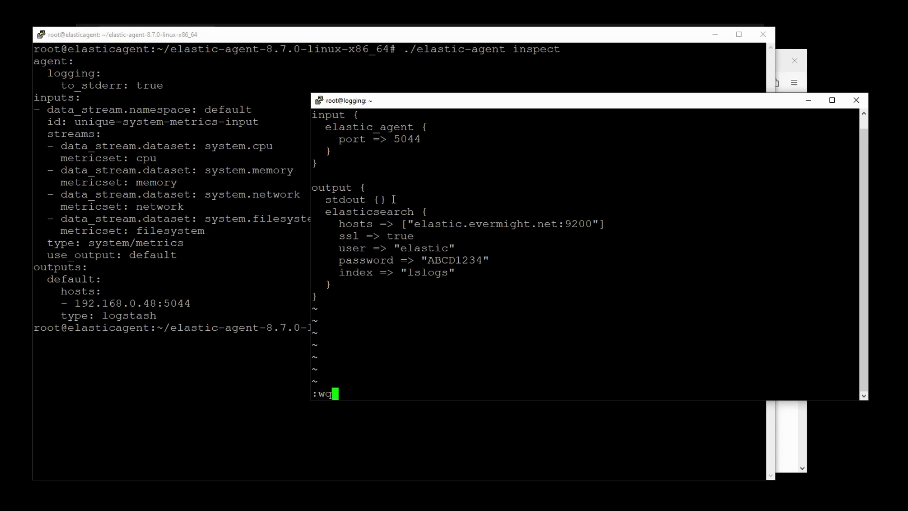
pyautogui.press('Return')
# - Rerun Logstash with /root/logstash.conf from shell history
pyautogui.press('Up')
pyautogui.press('Up')
pyautogui.press('Up')
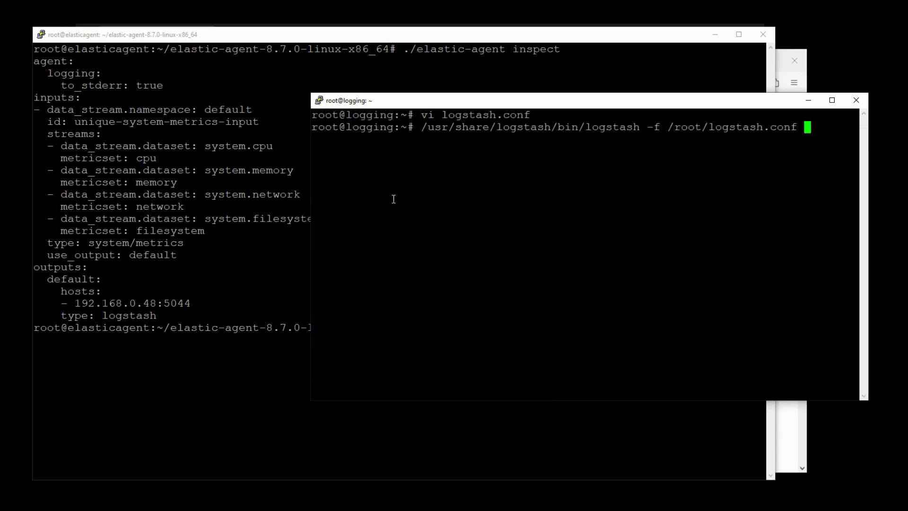
pyautogui.press('Return')
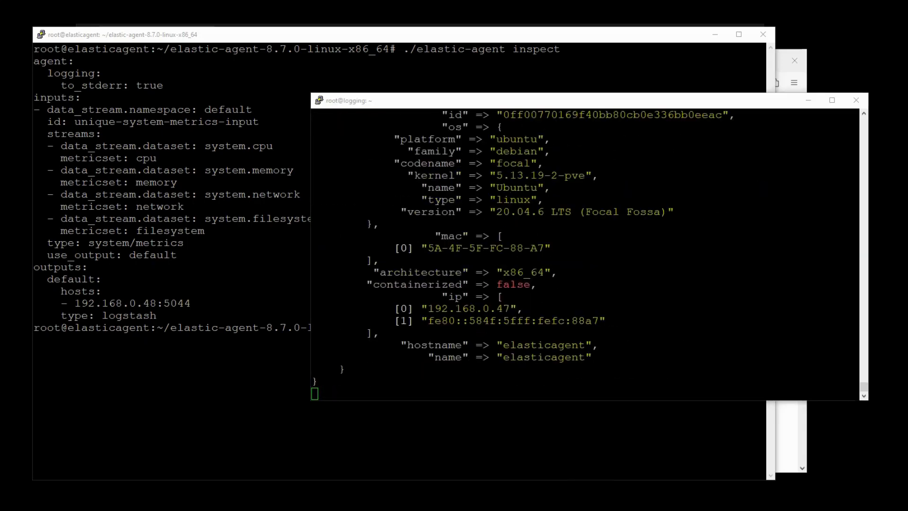
pyautogui.hotkey('alt', 'Tab')
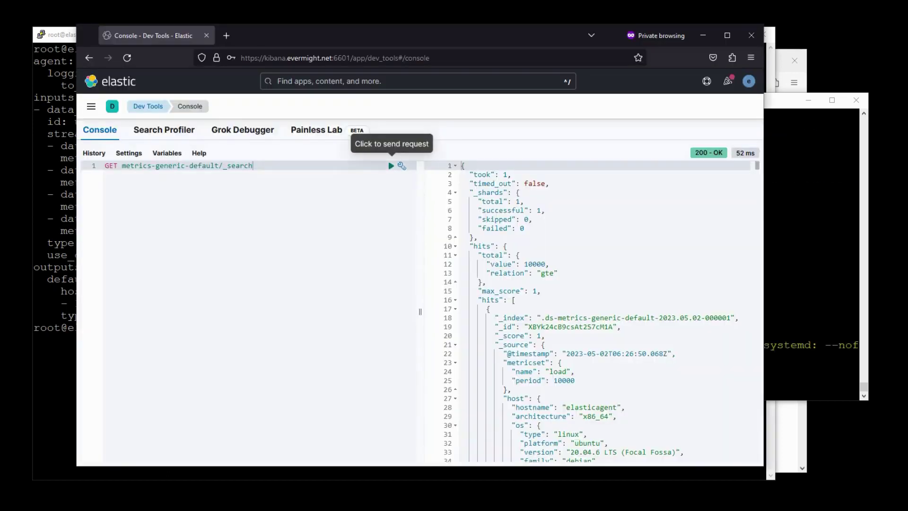
# - Add a GET lslogs/_count request and run it repeatedly to watch the count grow
pyautogui.click(391, 165)
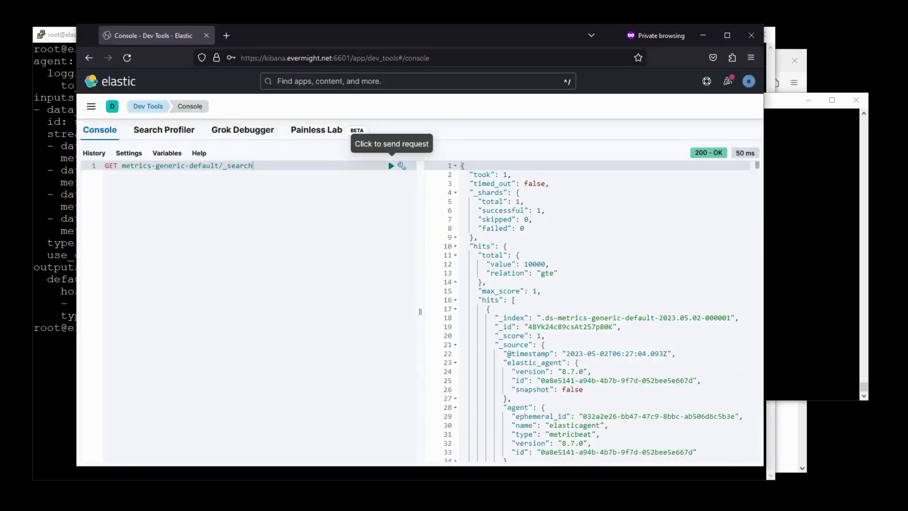
pyautogui.press('Return')
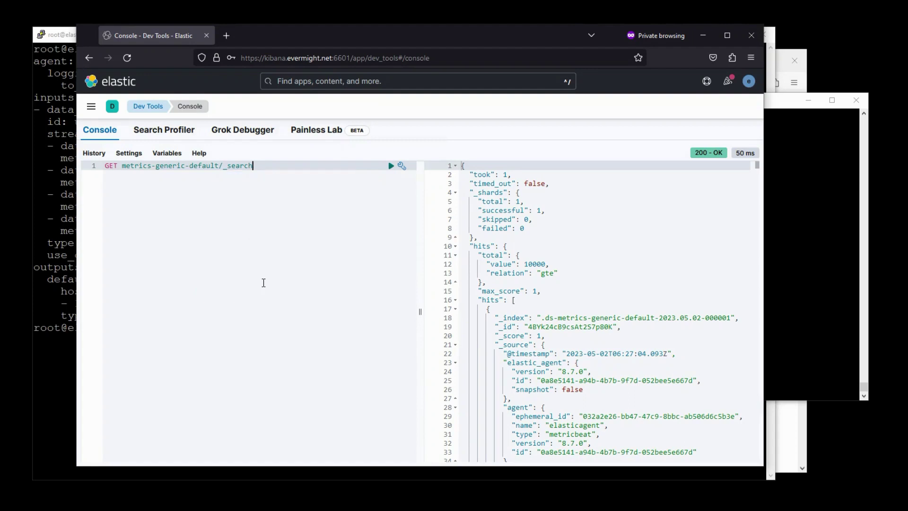
pyautogui.press('Return')
pyautogui.press('Return')
pyautogui.write('GEt ls')
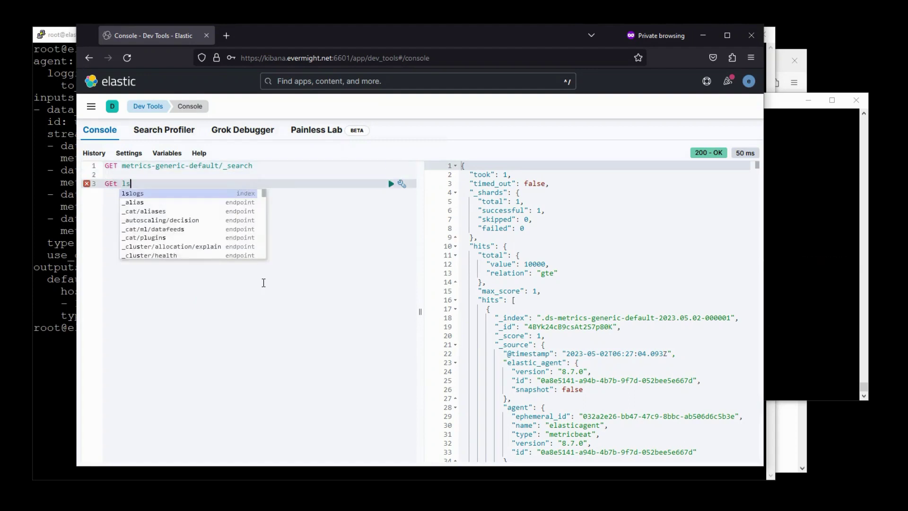
pyautogui.press('Return')
pyautogui.write('/')
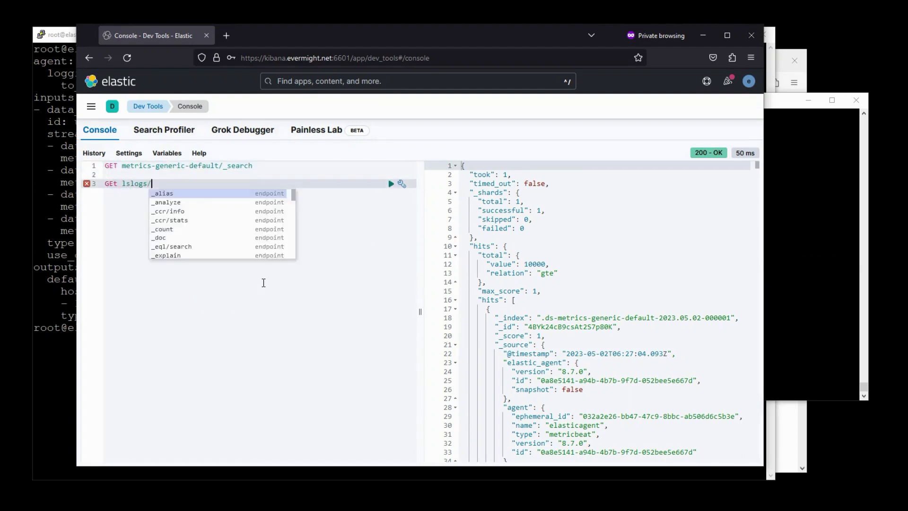
pyautogui.write('_count')
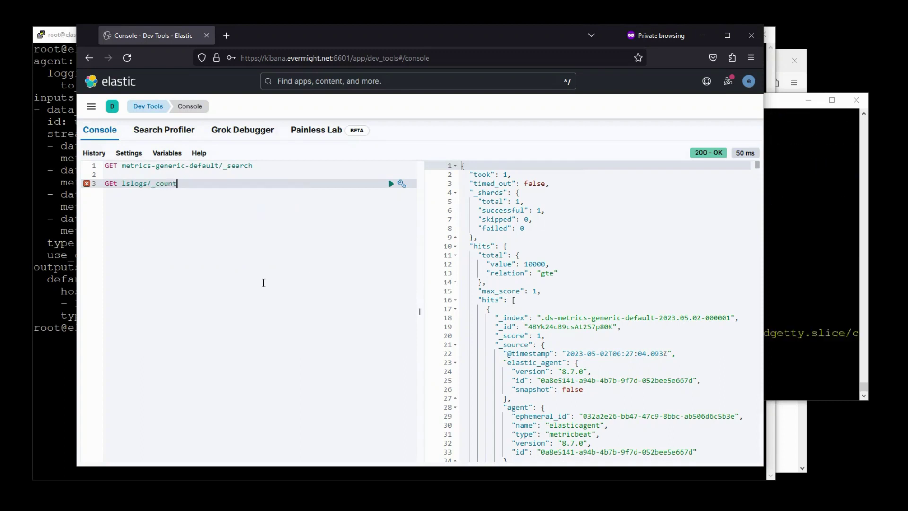
pyautogui.click(392, 186)
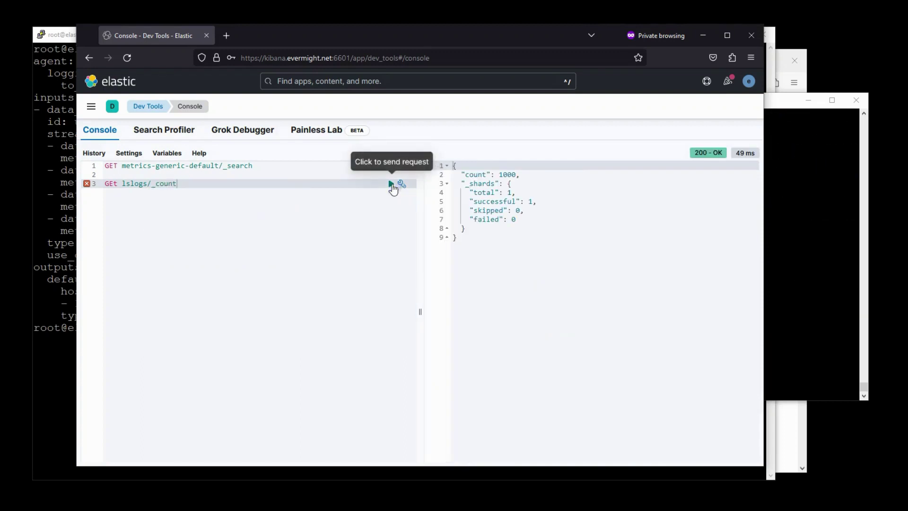
pyautogui.click(392, 184)
pyautogui.click(392, 185)
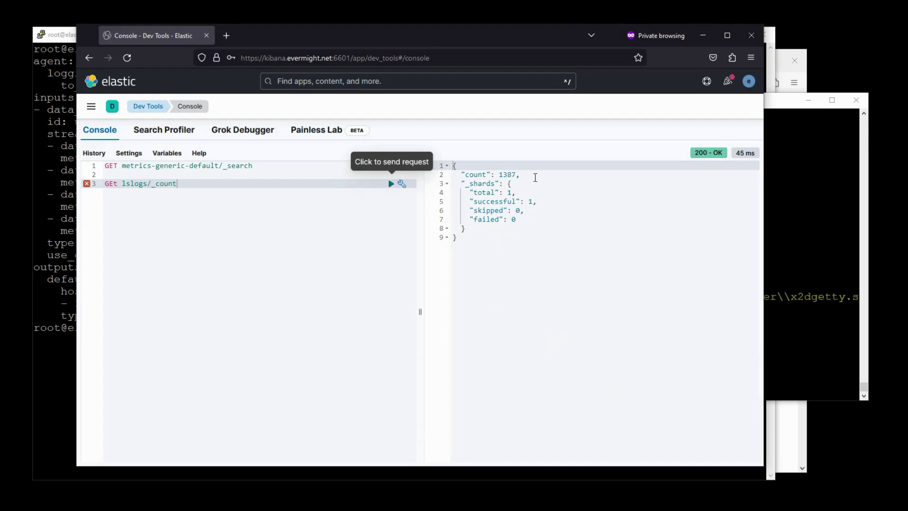
pyautogui.moveTo(520, 174); pyautogui.dragTo(491, 175)
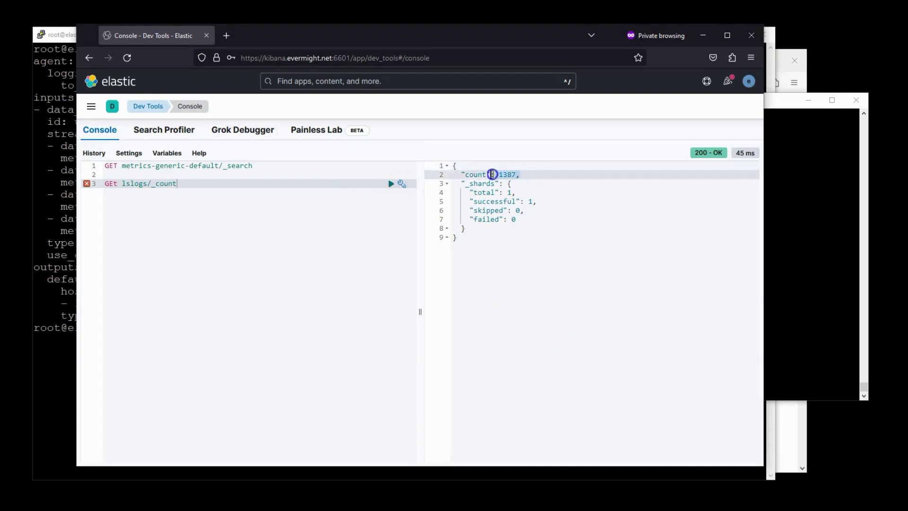
pyautogui.click(392, 184)
pyautogui.click(392, 185)
# - Change the request to GET lslogs/_search and run it to view the documents
pyautogui.click(224, 184)
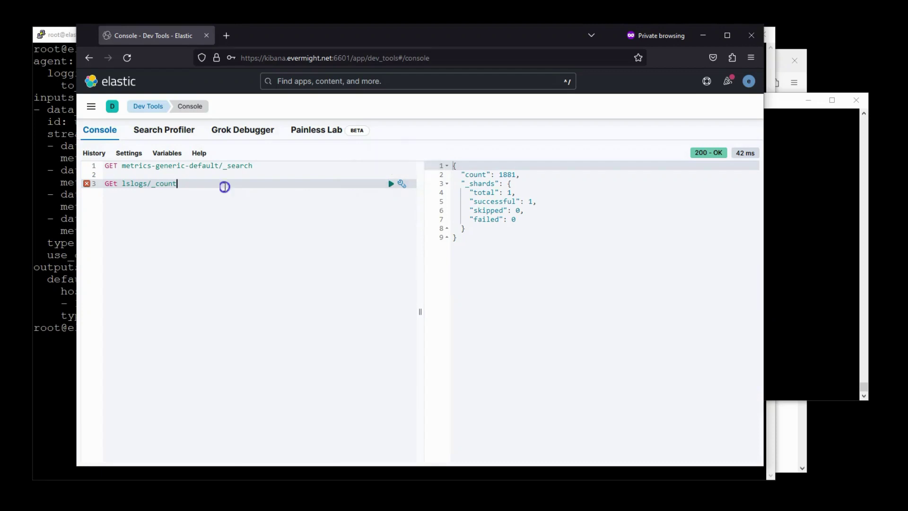
pyautogui.press('BackSpace')
pyautogui.press('BackSpace')
pyautogui.press('BackSpace')
pyautogui.press('BackSpace')
pyautogui.press('BackSpace')
pyautogui.write('search')
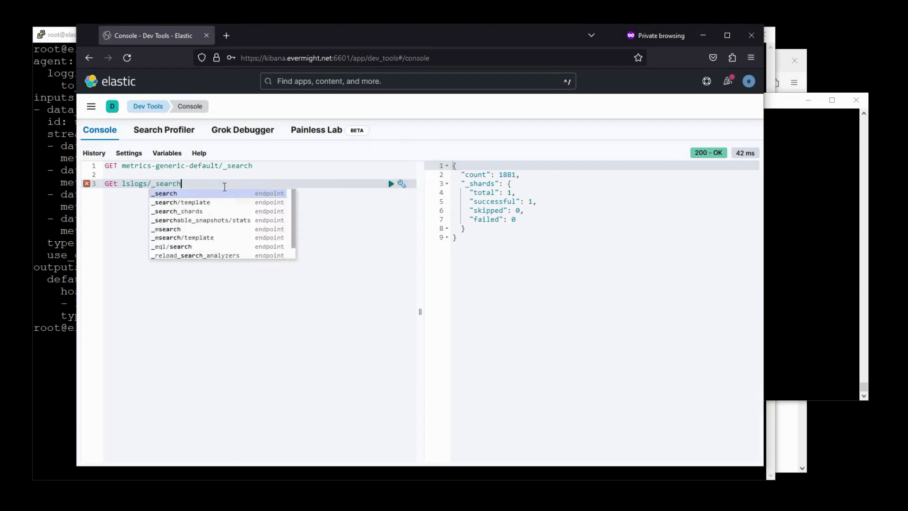
pyautogui.click(391, 184)
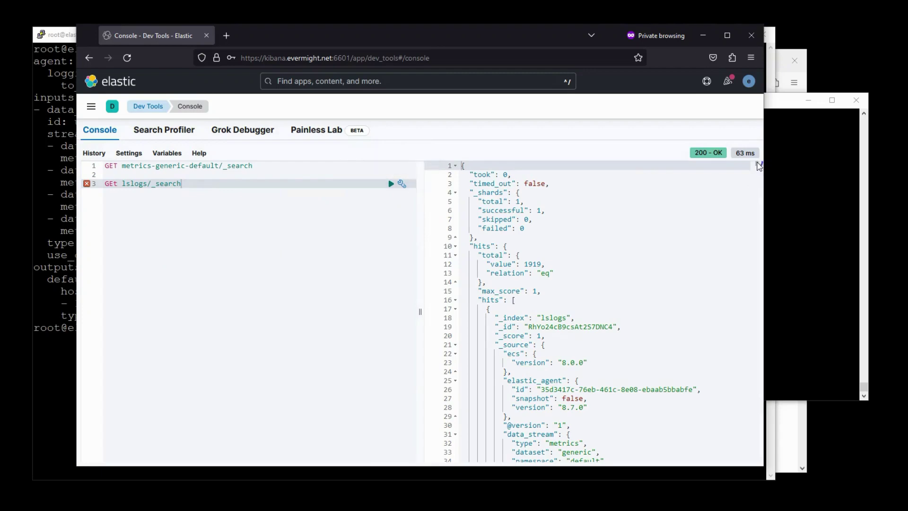
pyautogui.moveTo(757, 164); pyautogui.dragTo(761, 238)
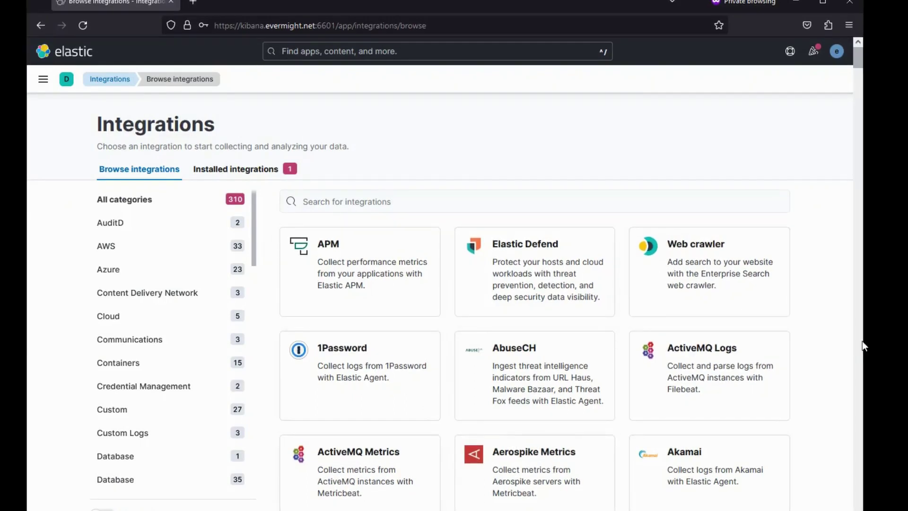
pyautogui.scroll(-10, 859, 342)
pyautogui.scroll(-20, 858, 341)
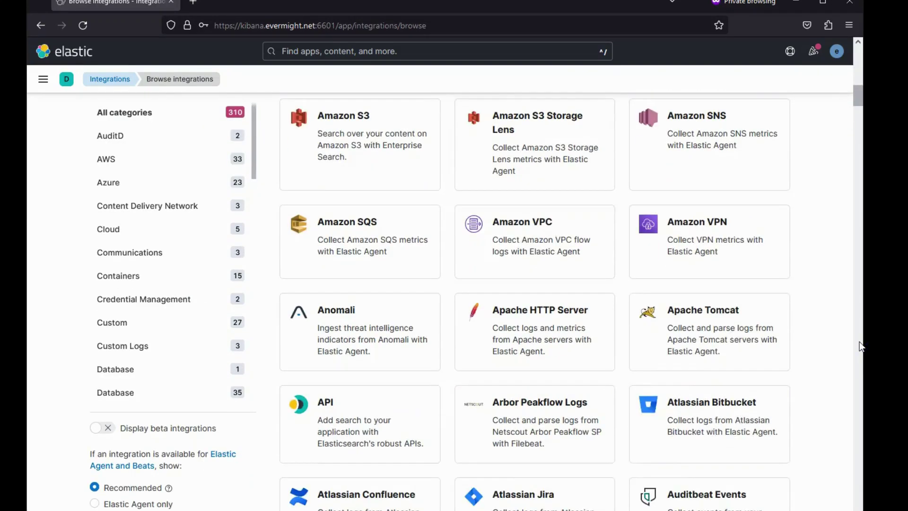
pyautogui.scroll(-8, 859, 341)
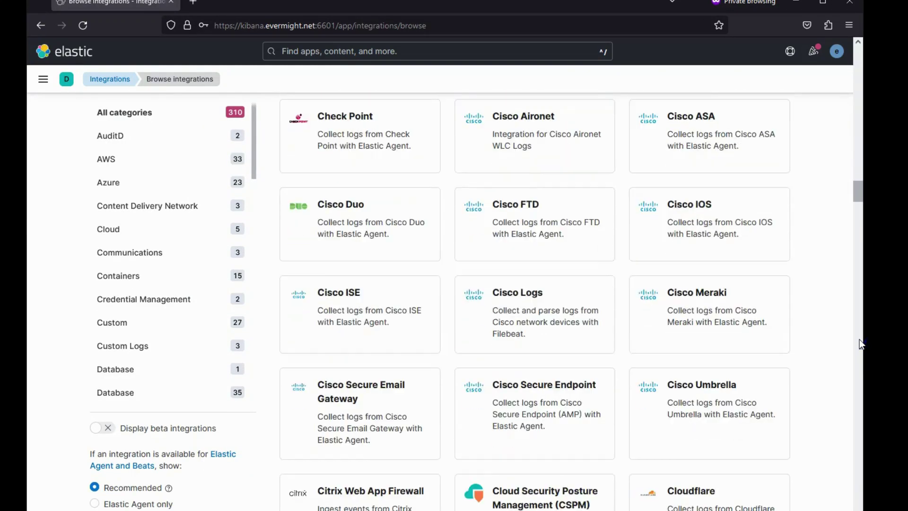
pyautogui.moveTo(857, 195); pyautogui.dragTo(873, 510)
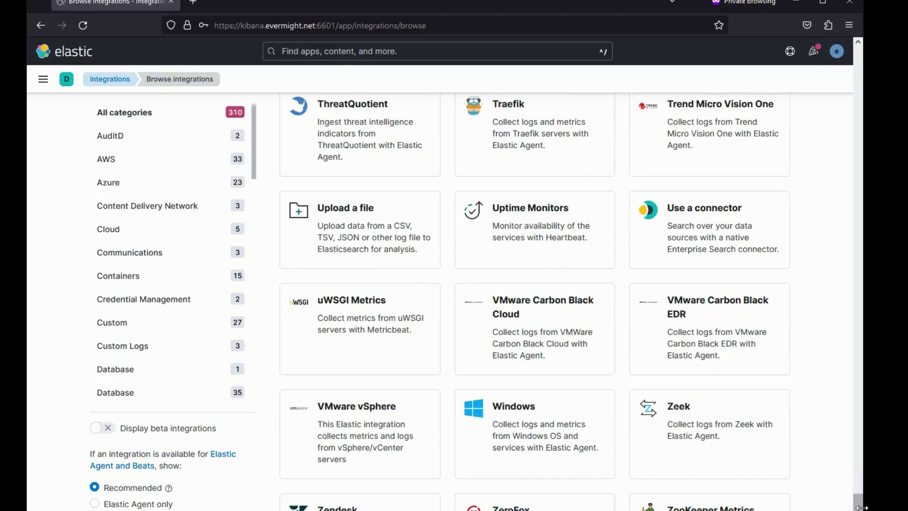
# - Look at the Windows integration's details and settings, then return to integrations
pyautogui.click(582, 451)
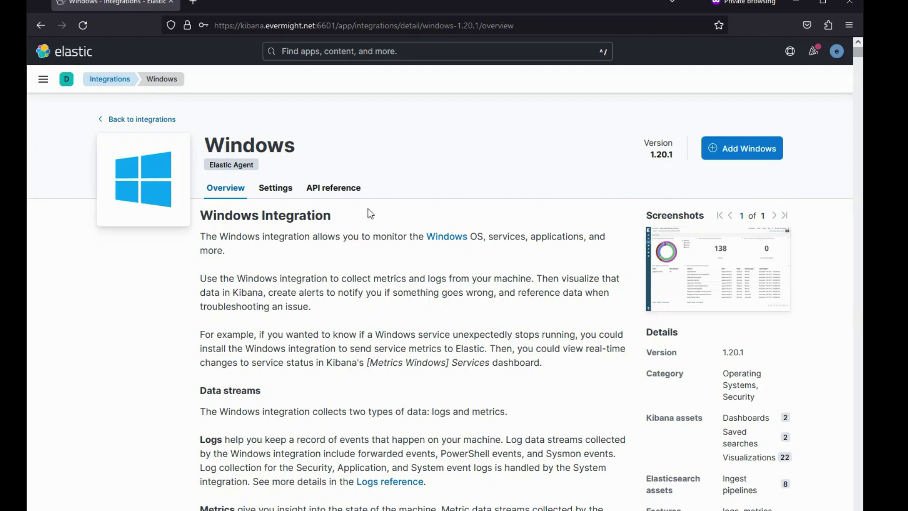
pyautogui.click(276, 188)
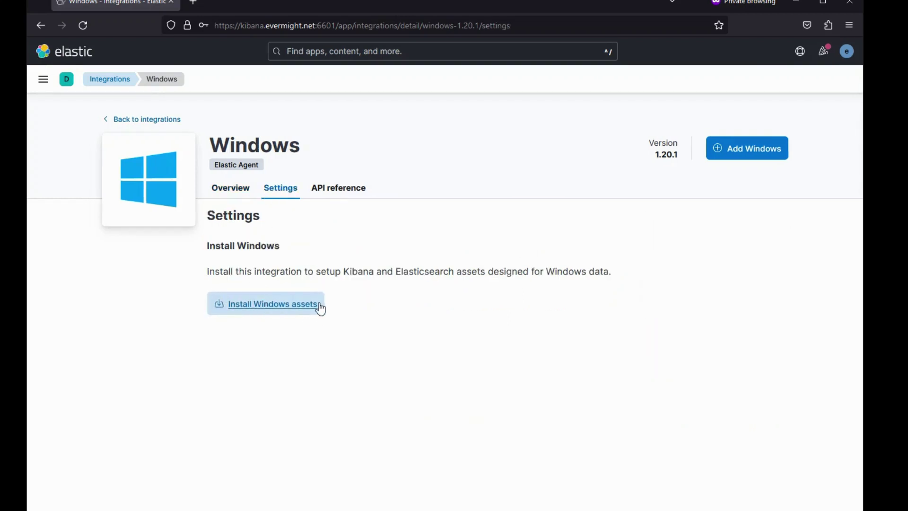
pyautogui.click(119, 124)
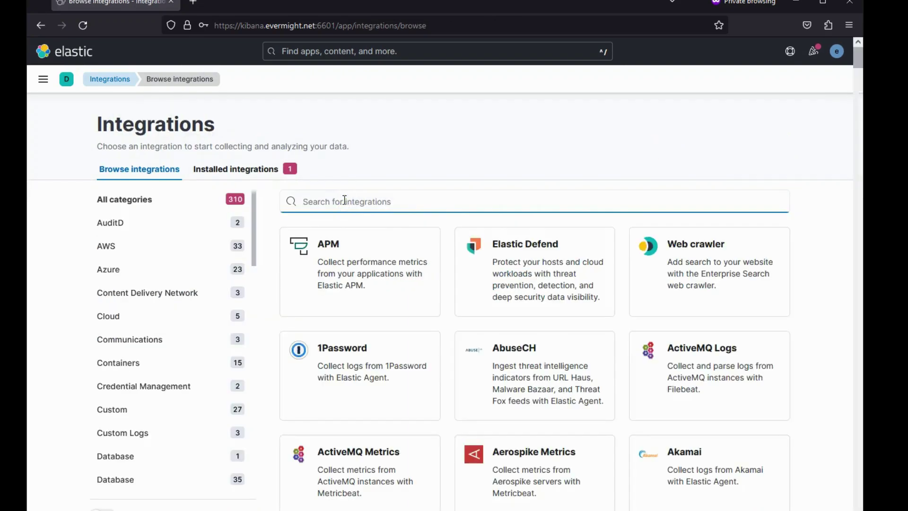
# - Search 'apache', open the Apache HTTP Server integration, and stop Logstash
pyautogui.write('apche')
pyautogui.press('BackSpace')
pyautogui.press('BackSpace')
pyautogui.press('BackSpace')
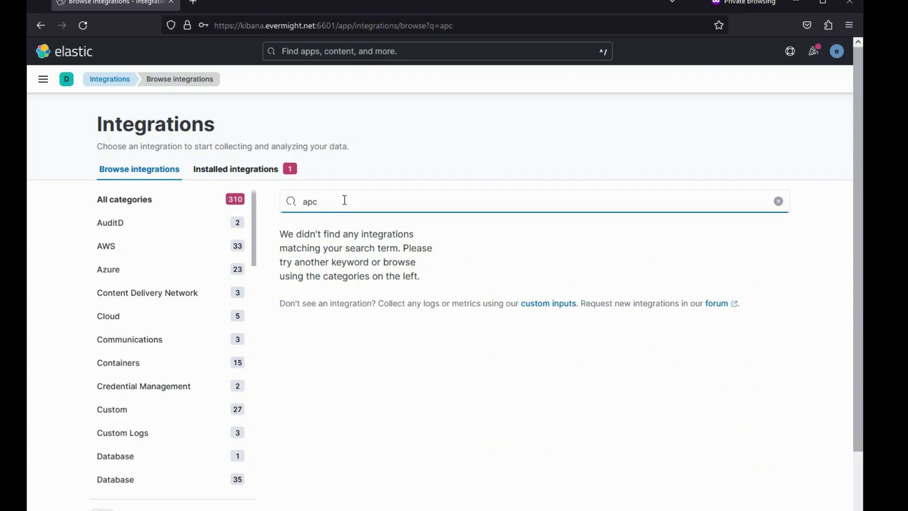
pyautogui.write('ache')
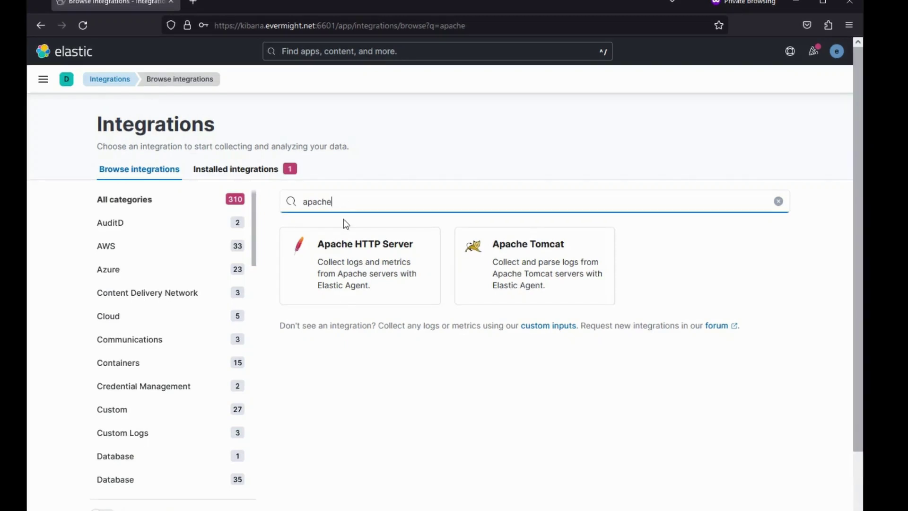
pyautogui.click(344, 261)
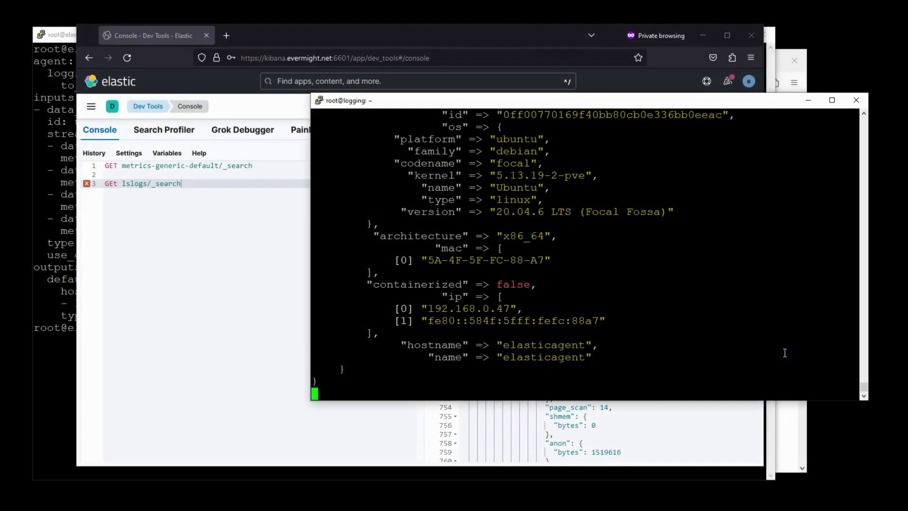
pyautogui.hotkey('ctrl', 'c')
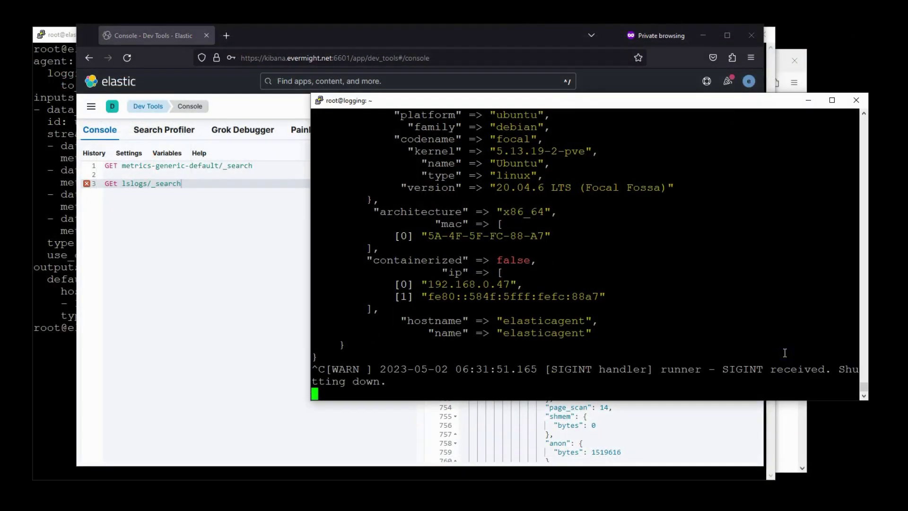
# - On the agent host, try ./elastic-agent uninstall with the local binary
pyautogui.hotkey('alt', 'Tab')
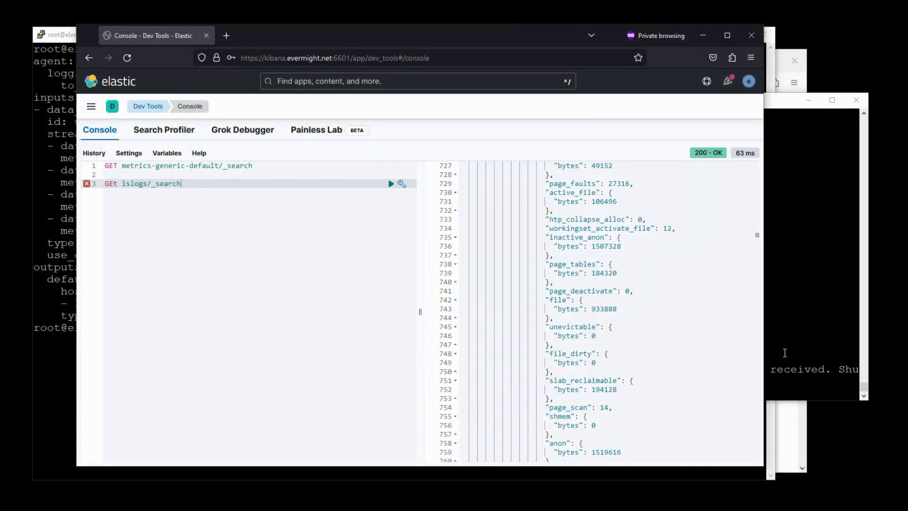
pyautogui.hotkey('alt', 'Tab')
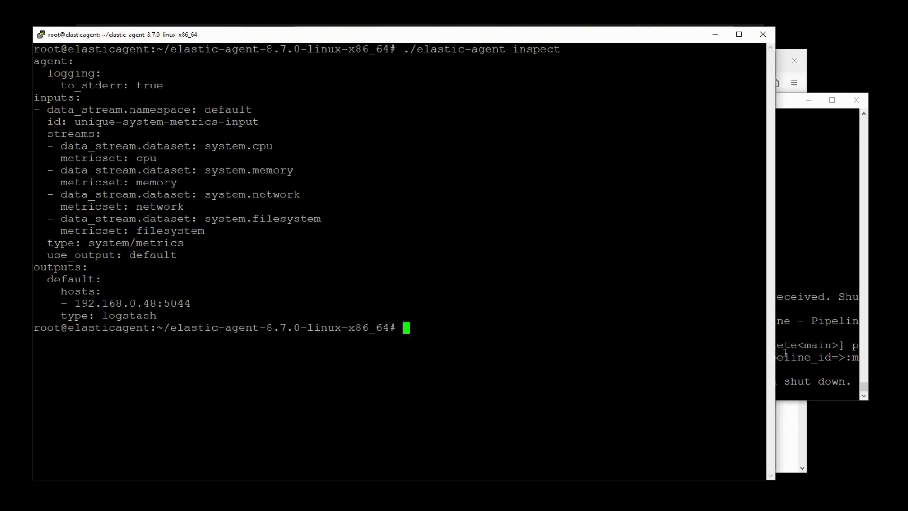
pyautogui.write('./el')
pyautogui.press('Tab')
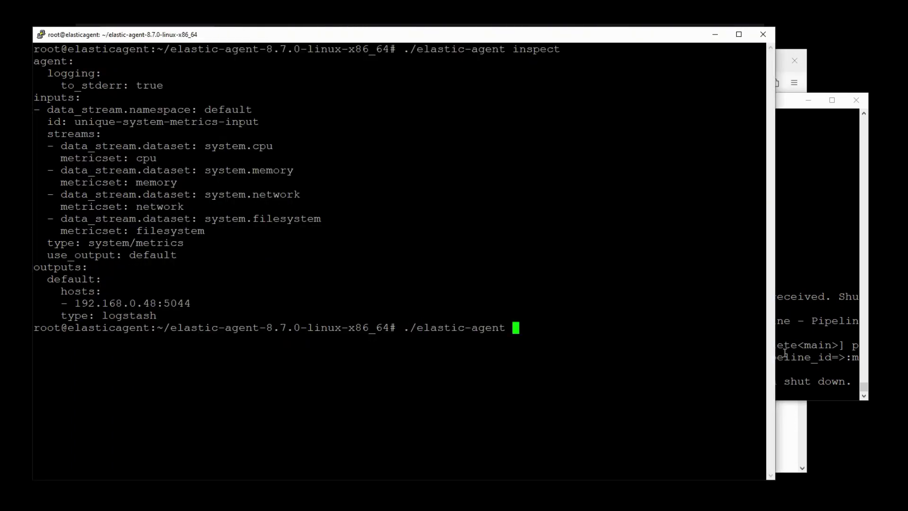
pyautogui.write('uninstall')
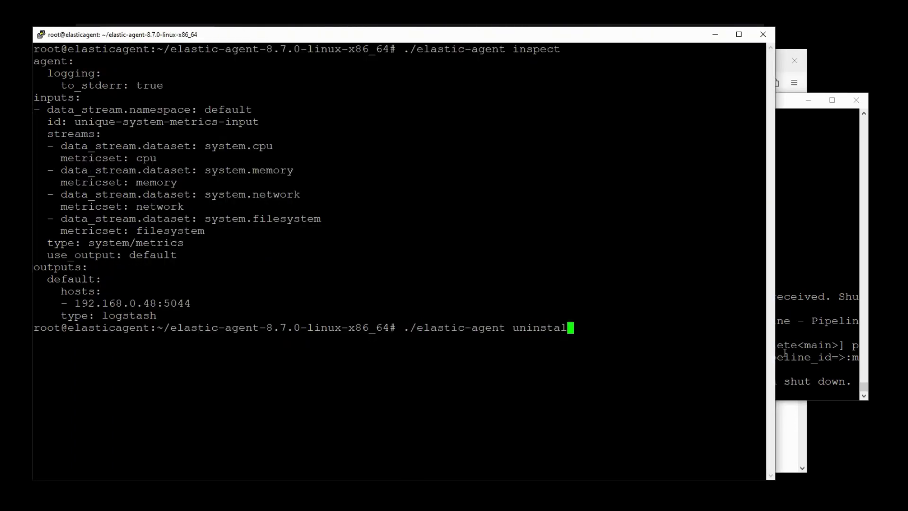
pyautogui.press('Return')
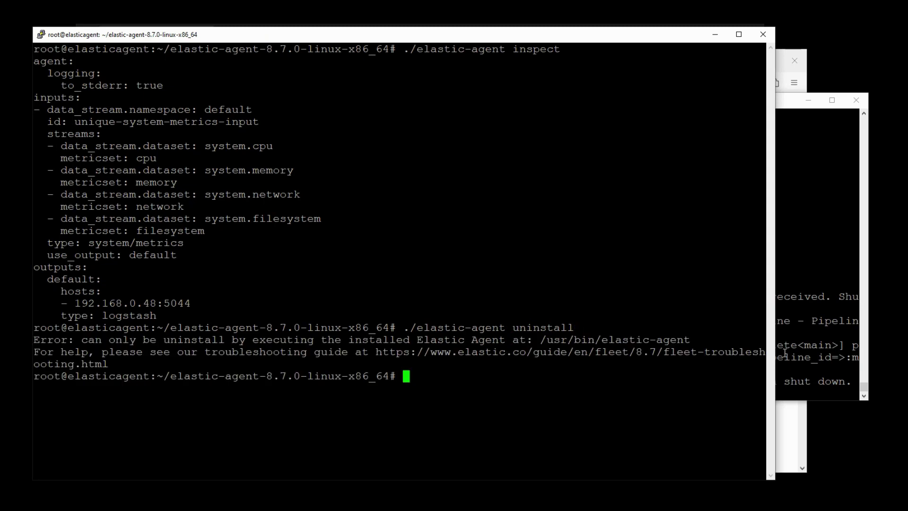
# - Rerun /usr/bin/elastic-agent uninstall from history and confirm with Y
pyautogui.press('Up')
pyautogui.press('Up')
pyautogui.press('Up')
pyautogui.press('Down')
pyautogui.press('Down')
pyautogui.press('Up')
pyautogui.press('Up')
pyautogui.press('Up')
pyautogui.press('Up')
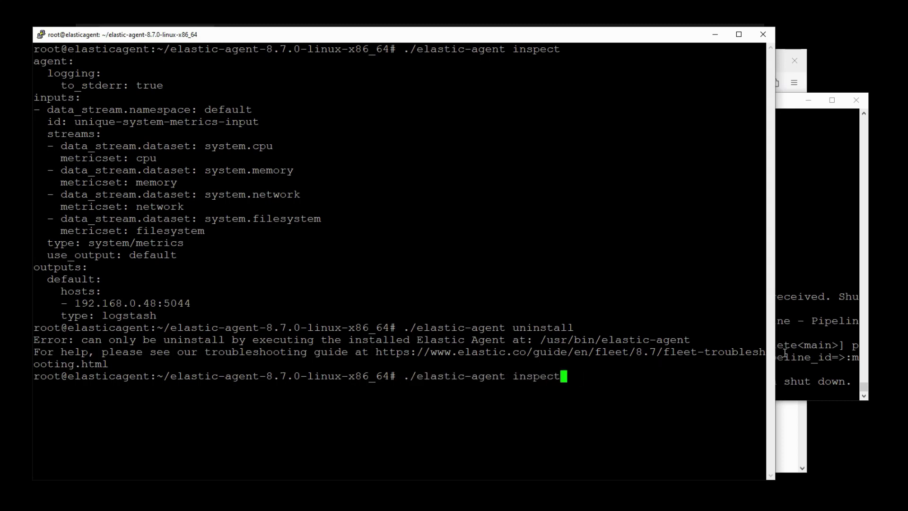
pyautogui.press('Up')
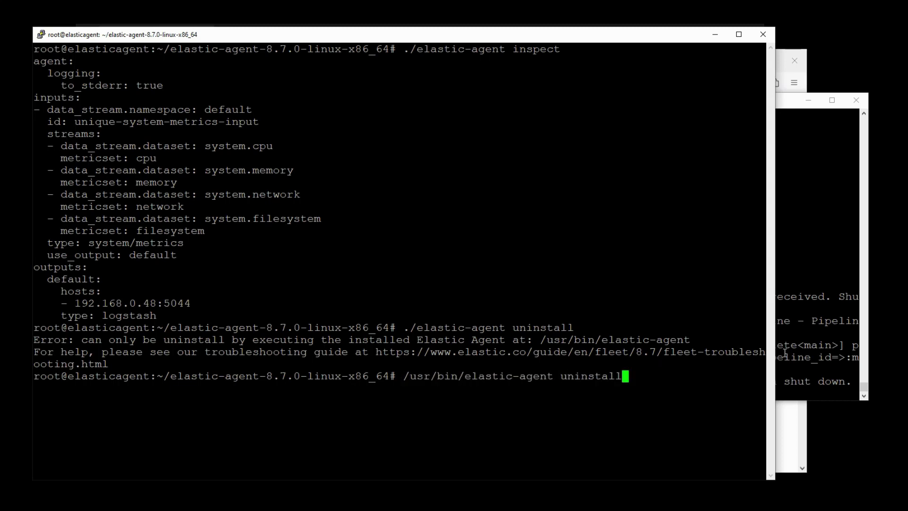
pyautogui.press('Return')
pyautogui.write('Y')
pyautogui.press('Return')
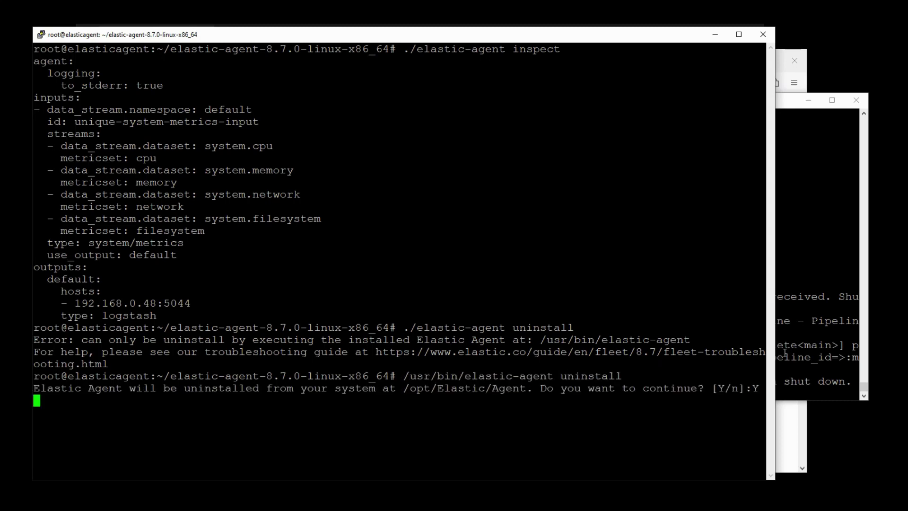
# - Install apache2 with apt-get install -y apache2, then run ip a to find 192.168.0.47
pyautogui.write('clear')
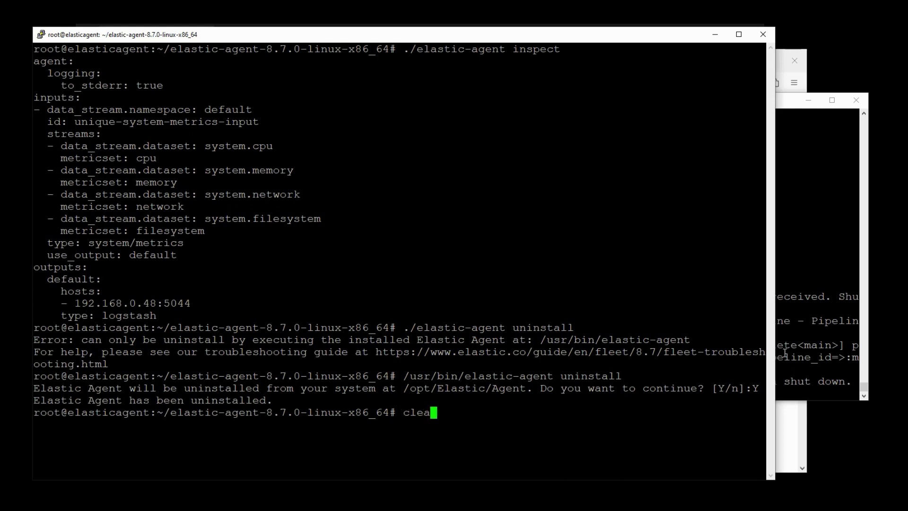
pyautogui.press('Return')
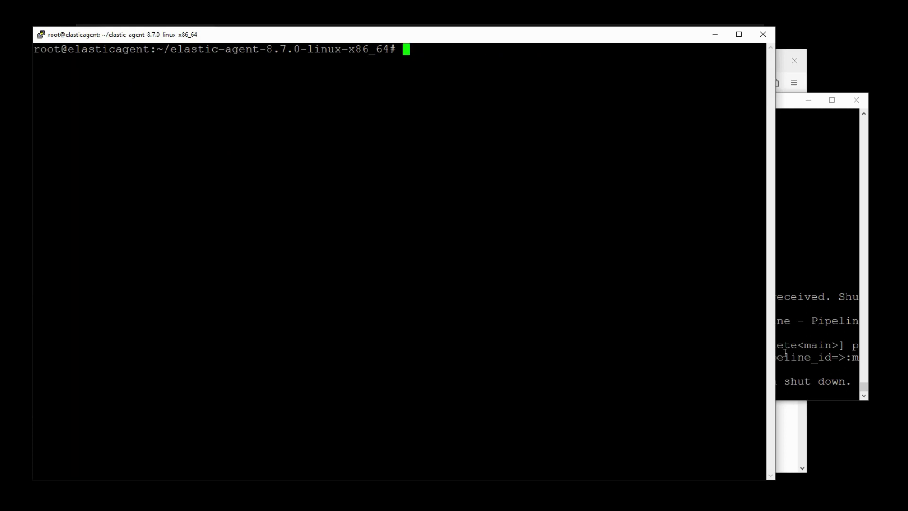
pyautogui.write('apt-get install -y')
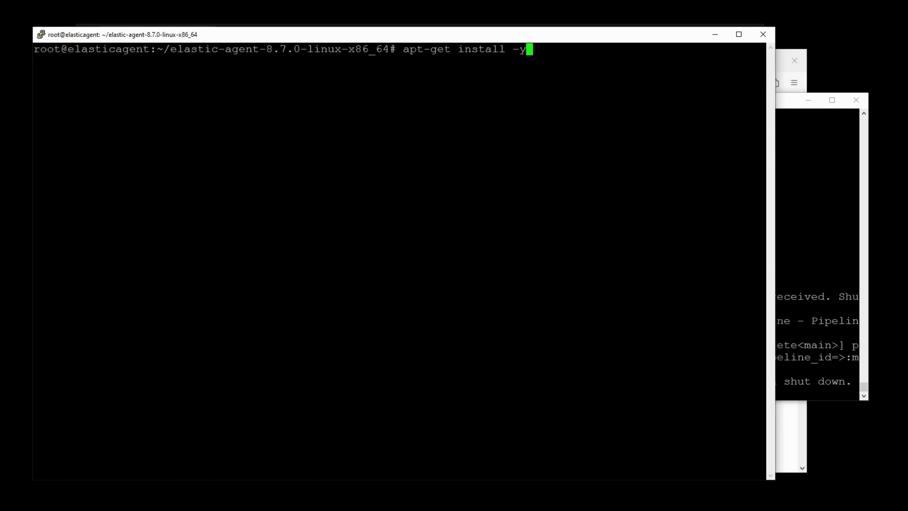
pyautogui.write(' apache2')
pyautogui.press('Return')
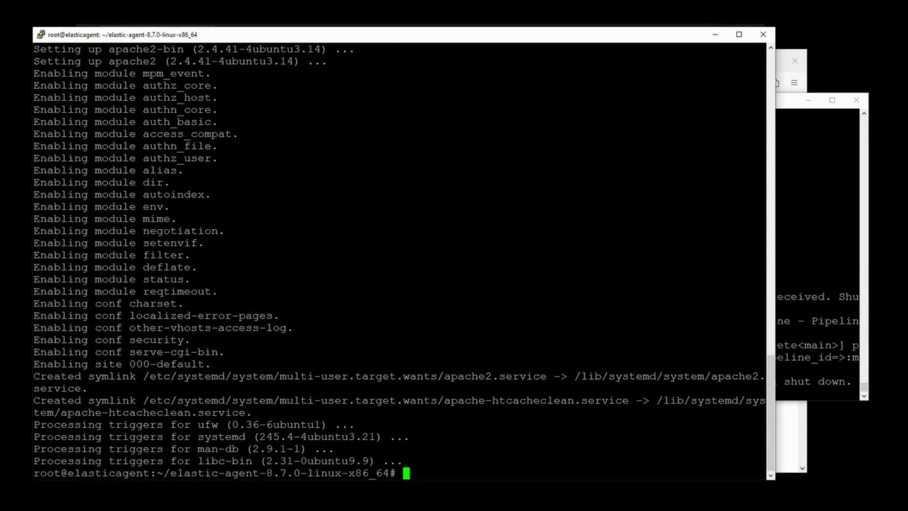
pyautogui.write('ip a')
pyautogui.press('Return')
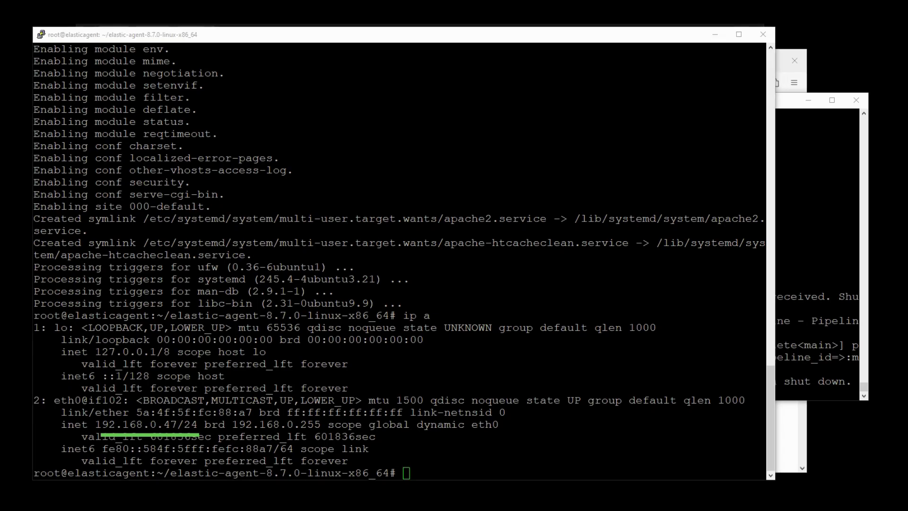
# - Load 192.168.0.47 in a new private Firefox tab and scroll the Apache2 default page
pyautogui.hotkey('alt', 'Tab')
pyautogui.hotkey('ctrl', 't')
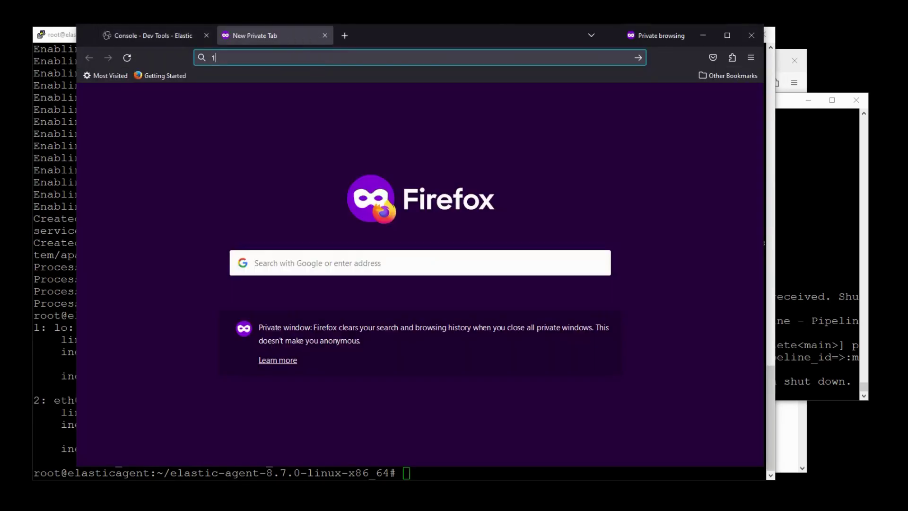
pyautogui.write('192.168.0.4')
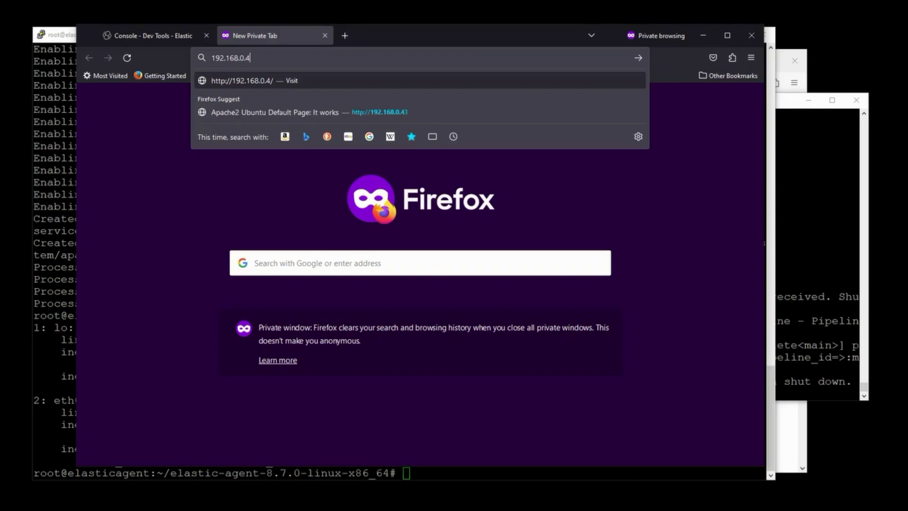
pyautogui.write('7')
pyautogui.press('Return')
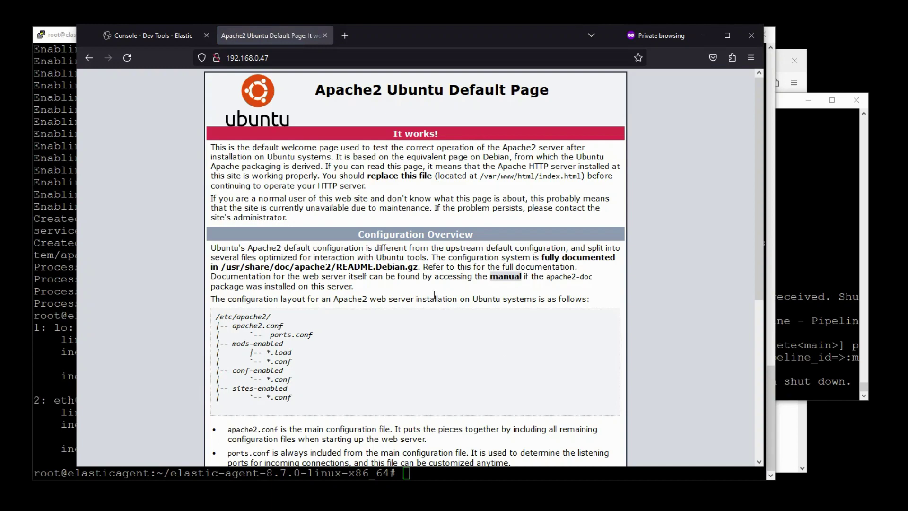
pyautogui.scroll(-3, 434, 294)
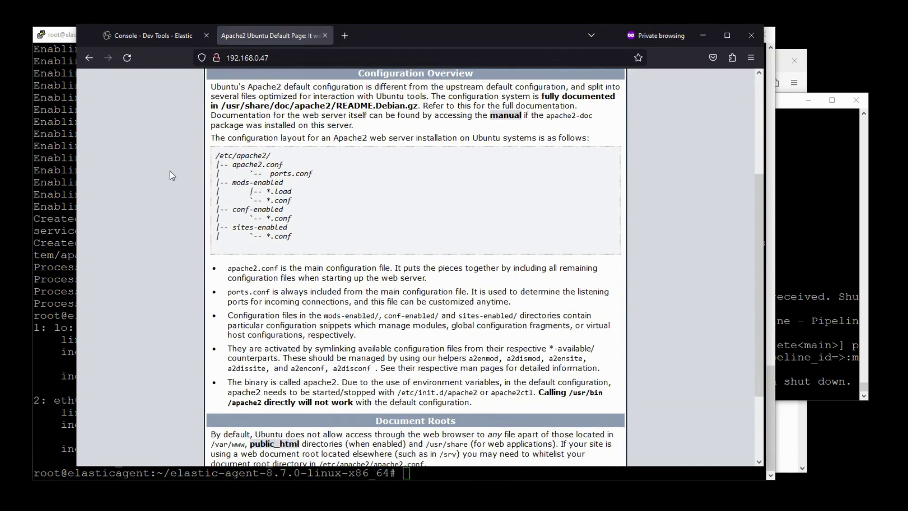
pyautogui.scroll(-1, 169, 171)
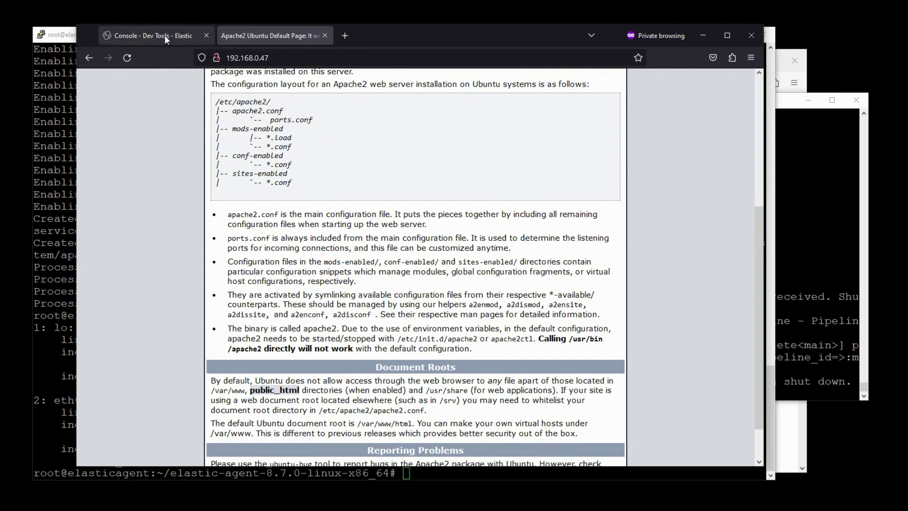
pyautogui.click(165, 35)
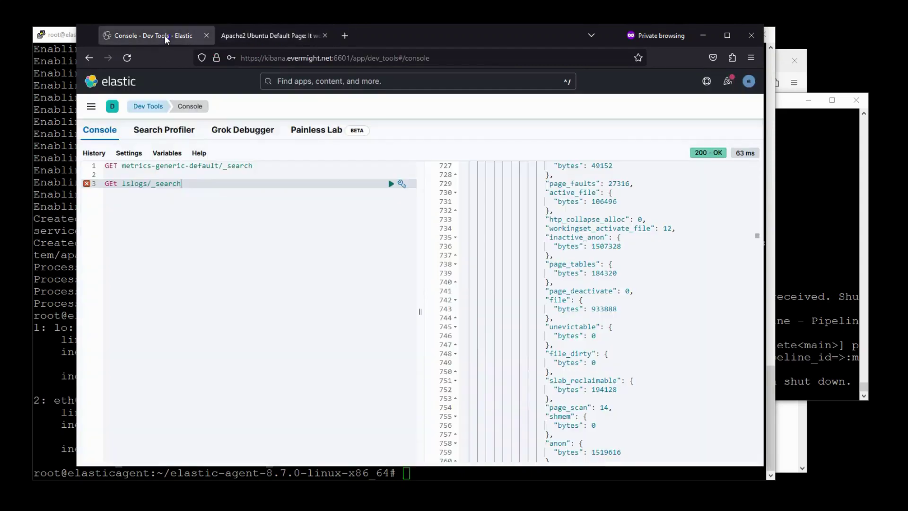
# - Search Kibana's Integrations catalogue for 'apache' and open Apache HTTP Server
pyautogui.click(92, 108)
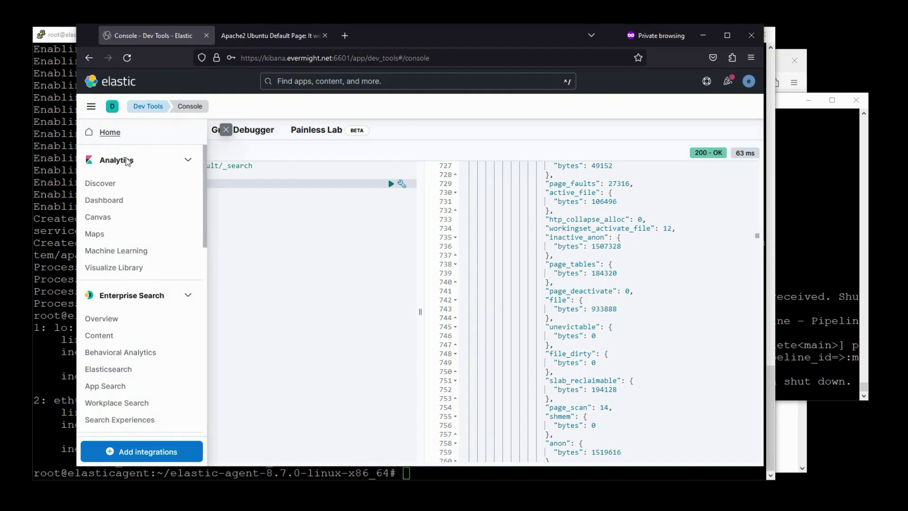
pyautogui.moveTo(202, 233); pyautogui.dragTo(195, 402)
pyautogui.scroll(-2, 195, 403)
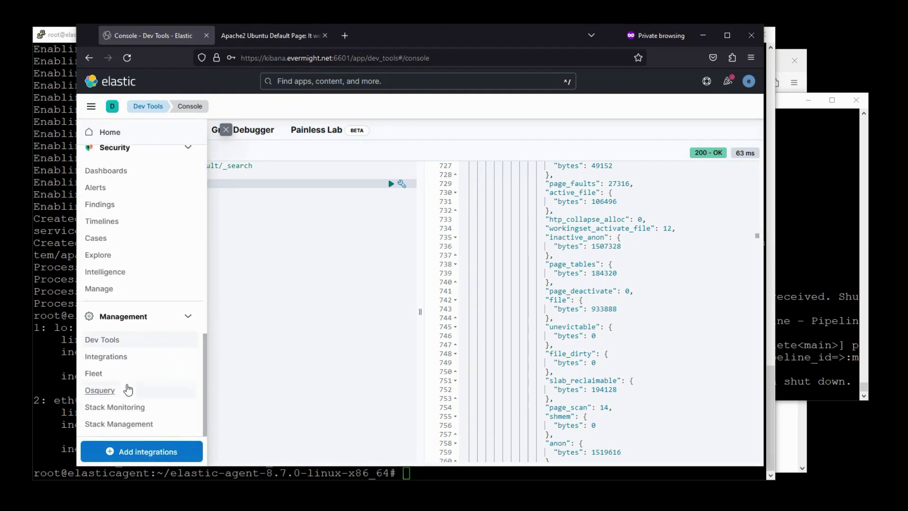
pyautogui.click(110, 365)
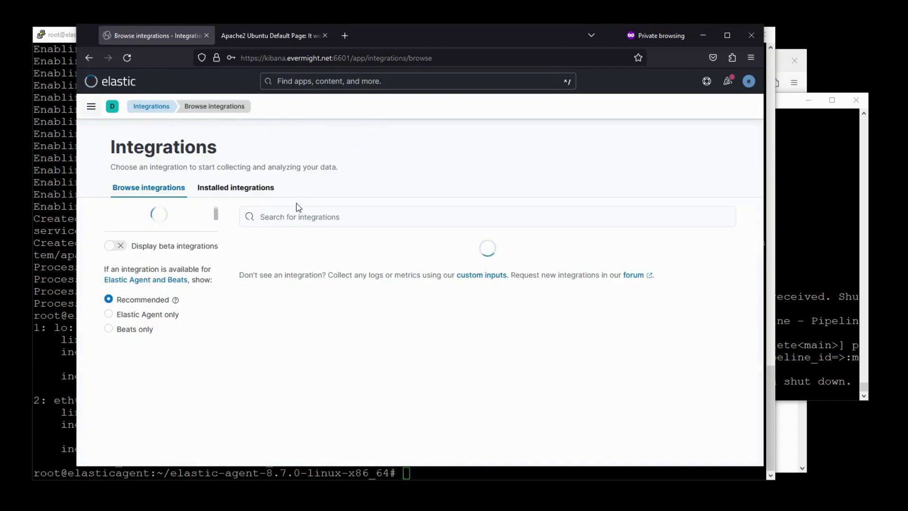
pyautogui.click(408, 217)
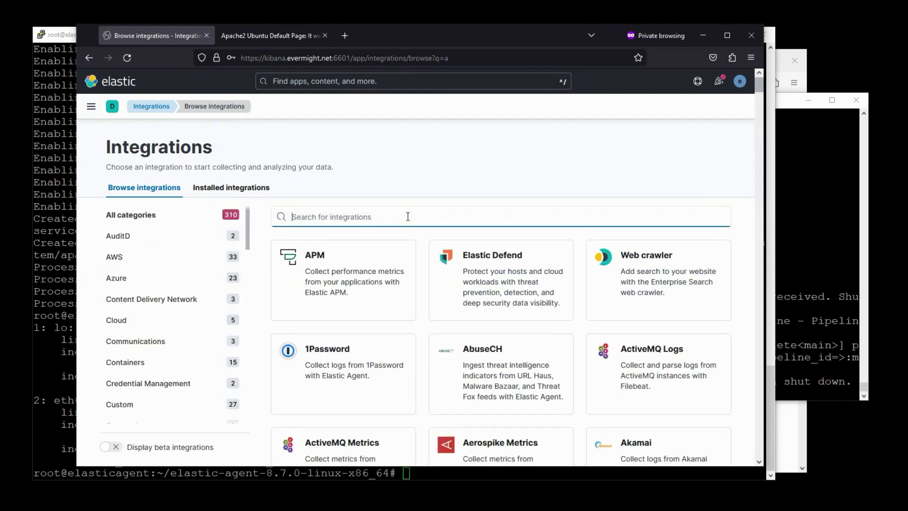
pyautogui.write('apache')
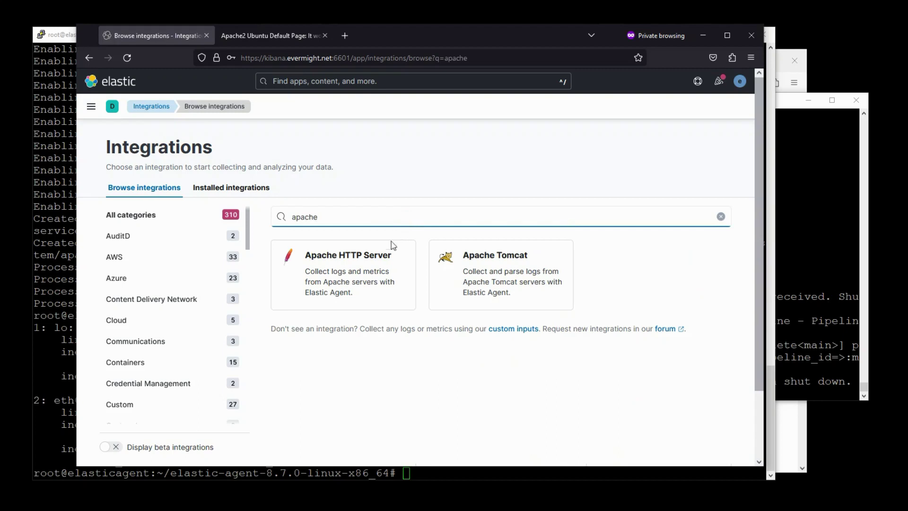
pyautogui.click(392, 245)
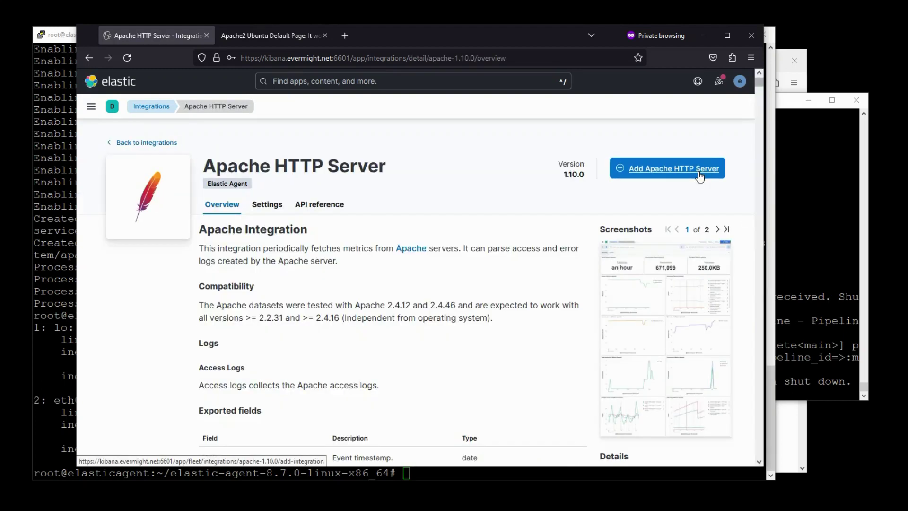
# - Add Apache HTTP Server as apache-1 under a new Agent policy 1 and save it
pyautogui.click(699, 176)
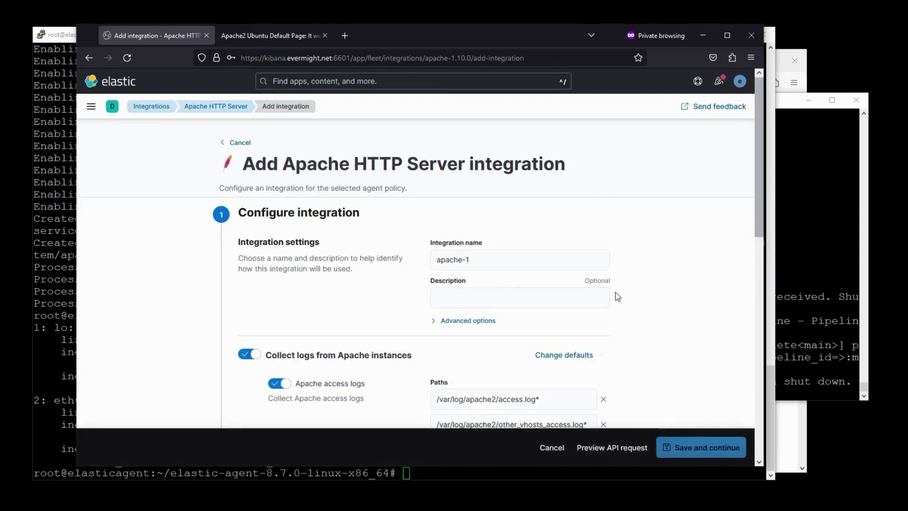
pyautogui.moveTo(760, 198); pyautogui.dragTo(793, 419)
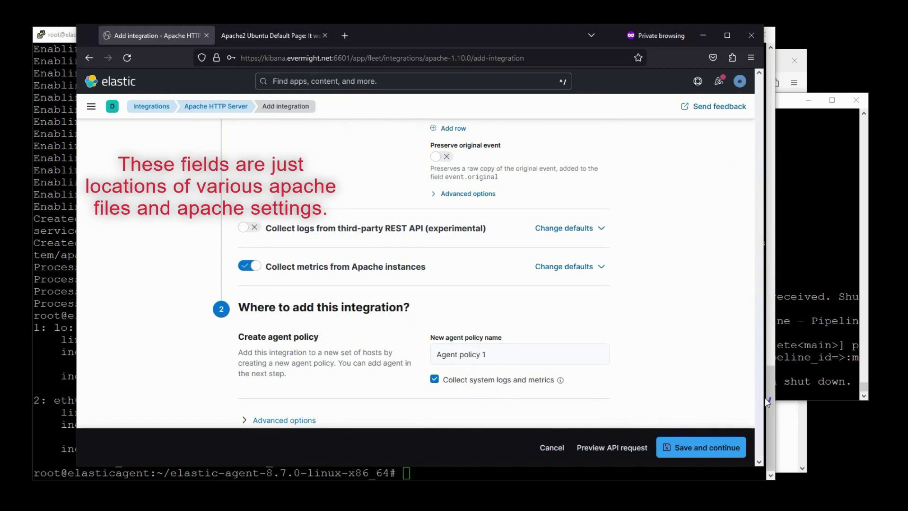
pyautogui.scroll(15, 736, 181)
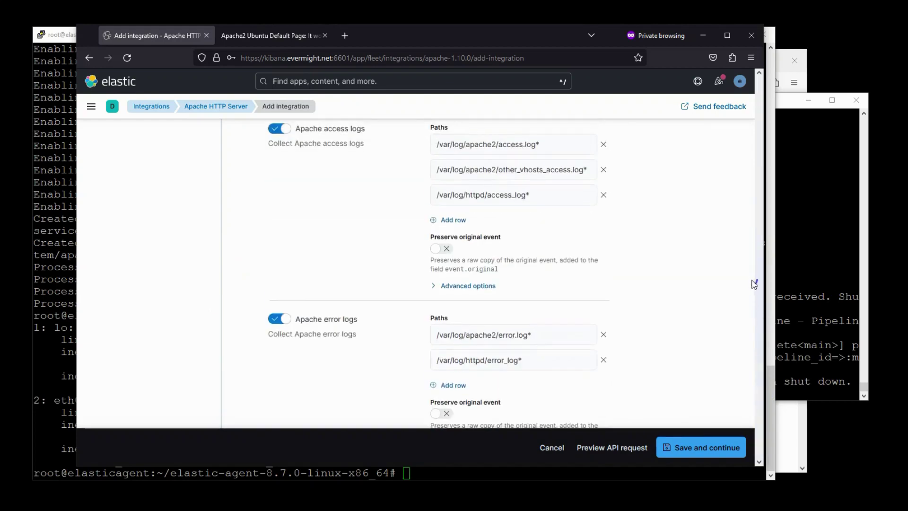
pyautogui.scroll(-15, 736, 181)
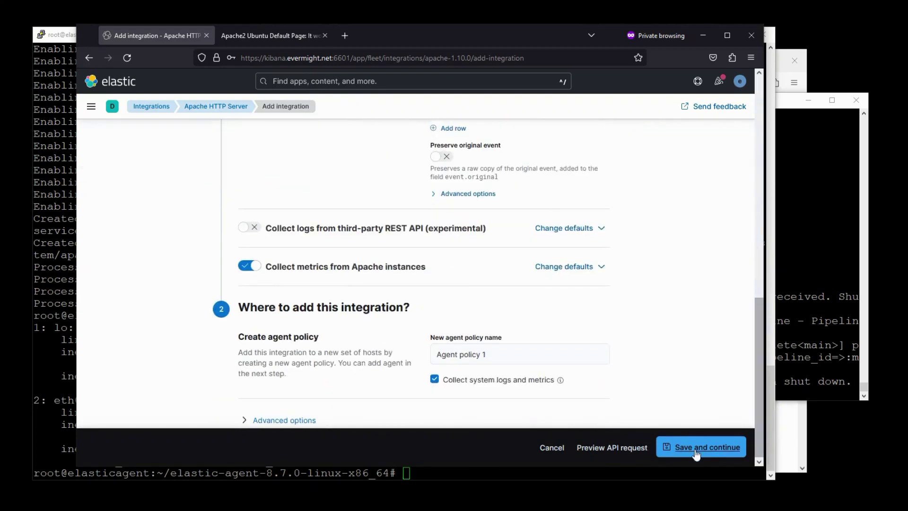
pyautogui.click(711, 446)
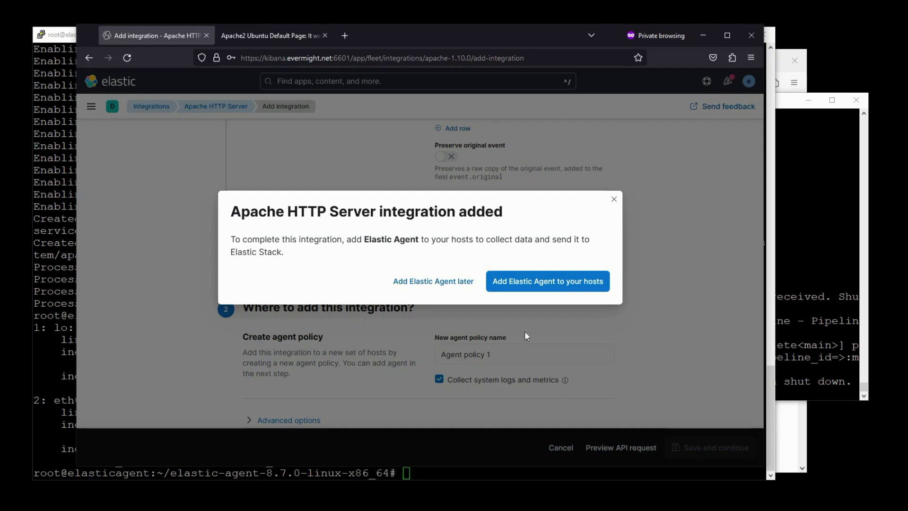
pyautogui.click(544, 285)
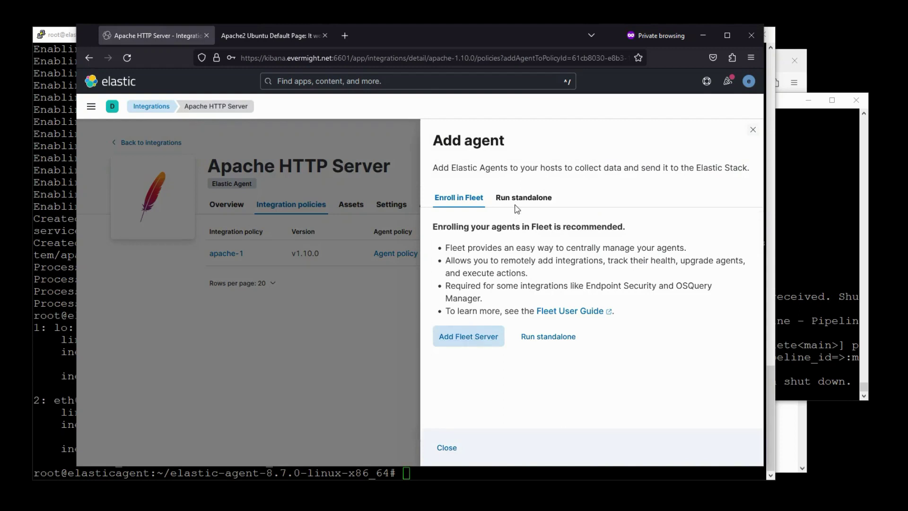
# - Switch Add agent to Run standalone and copy the standalone agent policy YAML
pyautogui.click(522, 201)
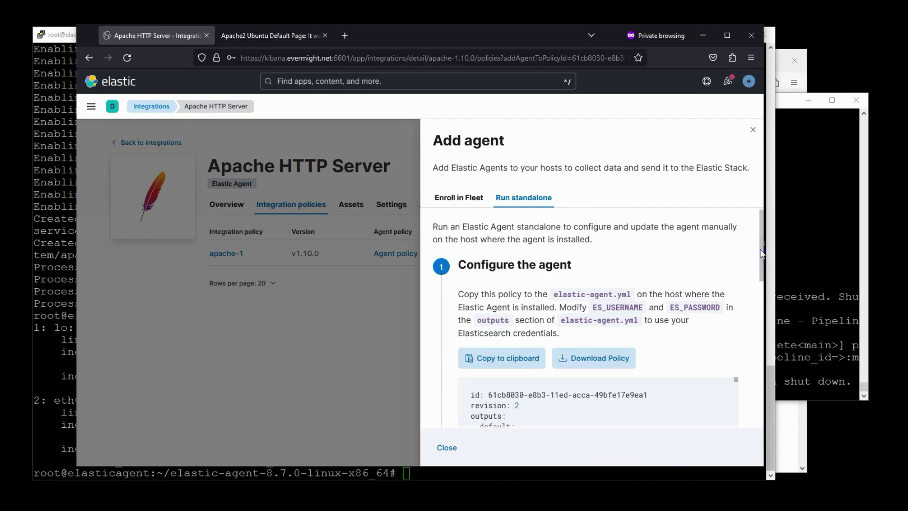
pyautogui.scroll(-3, 763, 304)
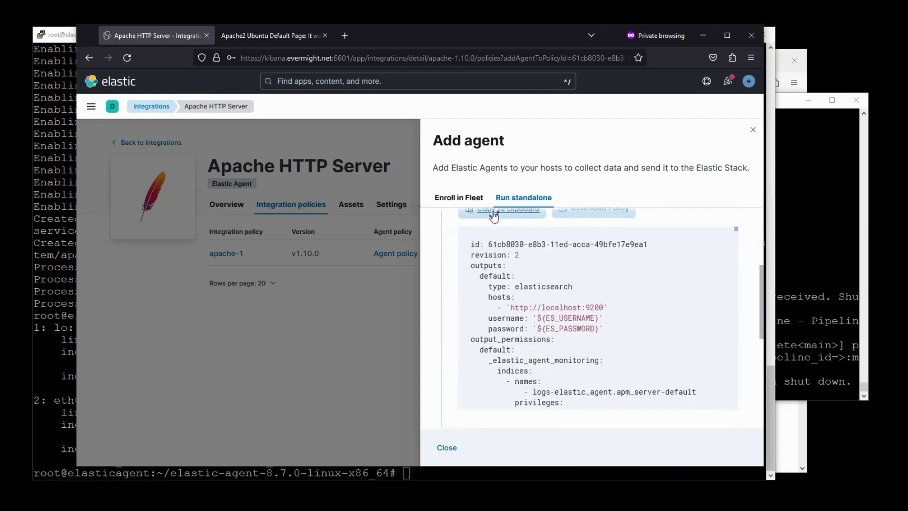
pyautogui.click(494, 215)
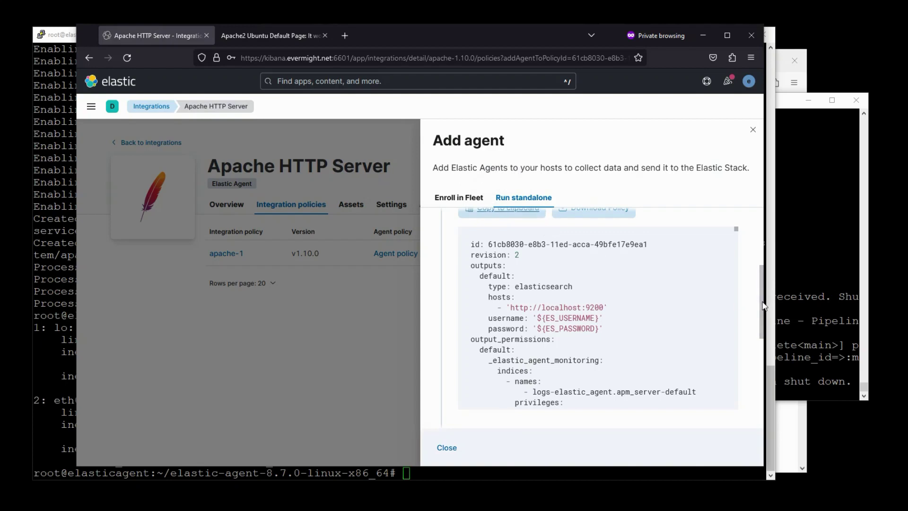
# - Display the Linux Tar install commands for Elastic Agent
pyautogui.moveTo(762, 303); pyautogui.dragTo(769, 399)
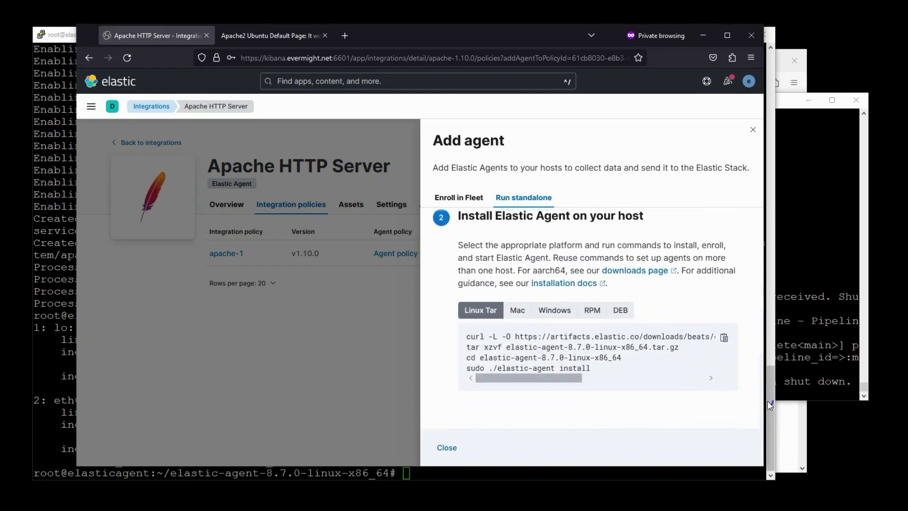
pyautogui.click(555, 332)
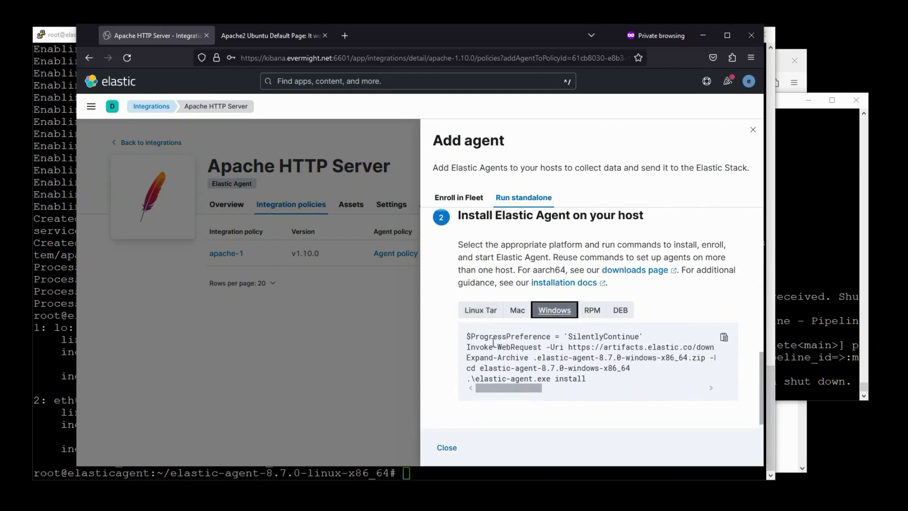
pyautogui.click(473, 312)
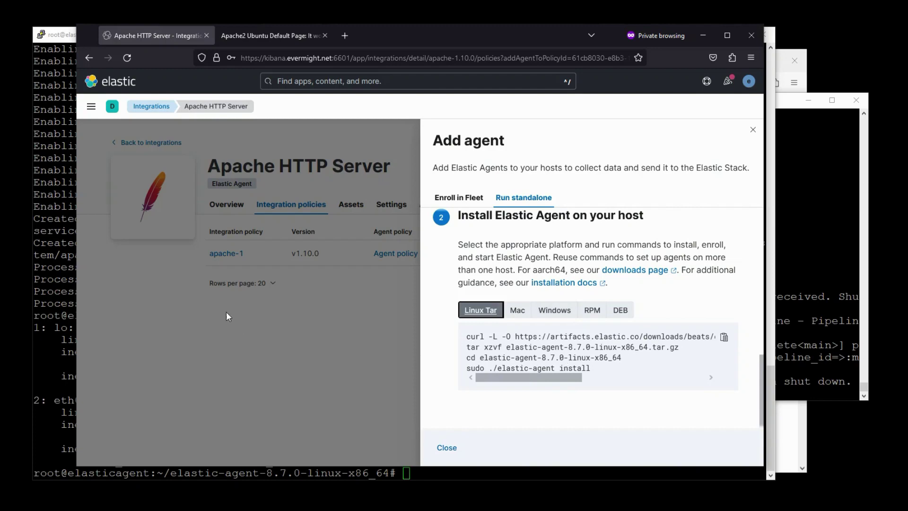
pyautogui.click(65, 313)
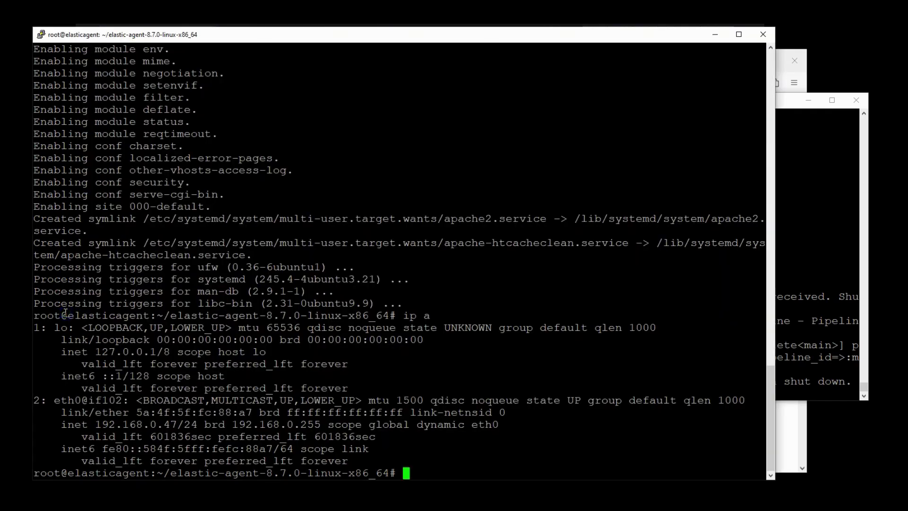
# - Back up elastic-agent.yml as back.yml, then delete the original elastic-agent.yml
pyautogui.write('cp elastic-agent.')
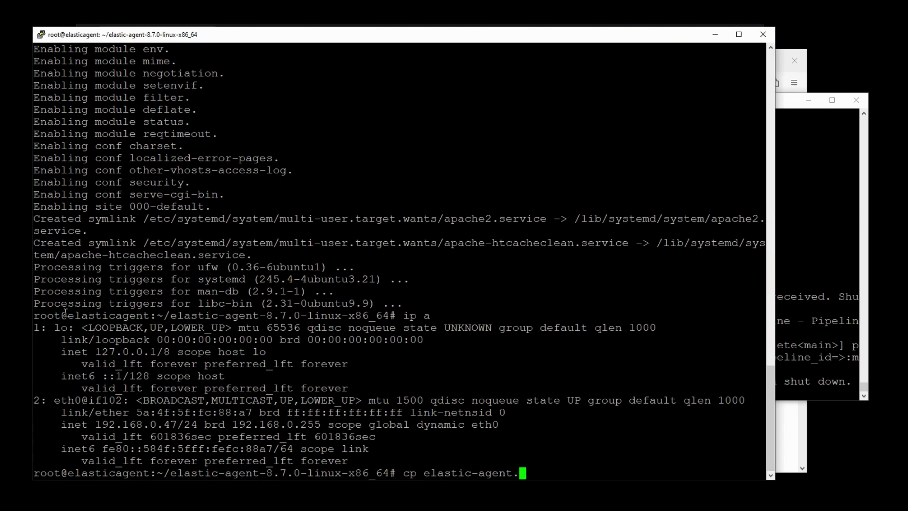
pyautogui.write('yml back.yml')
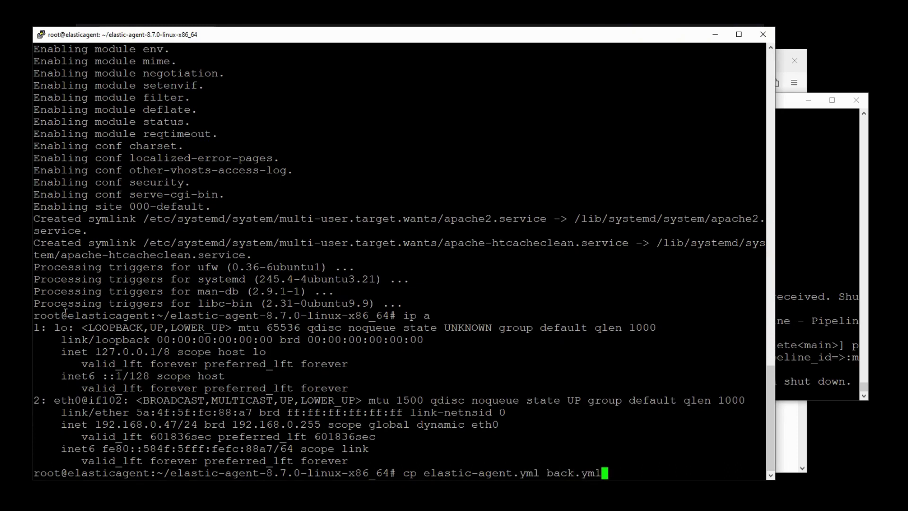
pyautogui.press('Return')
pyautogui.write('vi')
pyautogui.press('BackSpace')
pyautogui.press('BackSpace')
pyautogui.press('BackSpace')
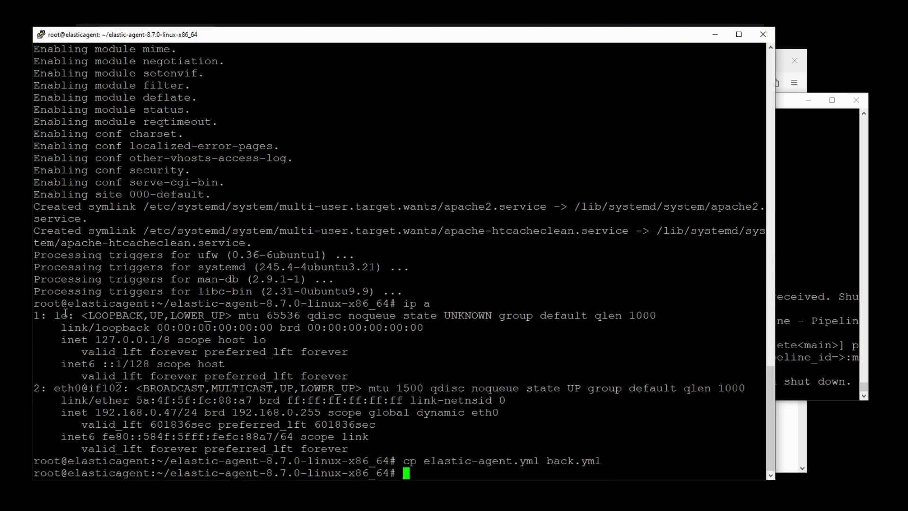
pyautogui.write('rm e')
pyautogui.press('Tab')
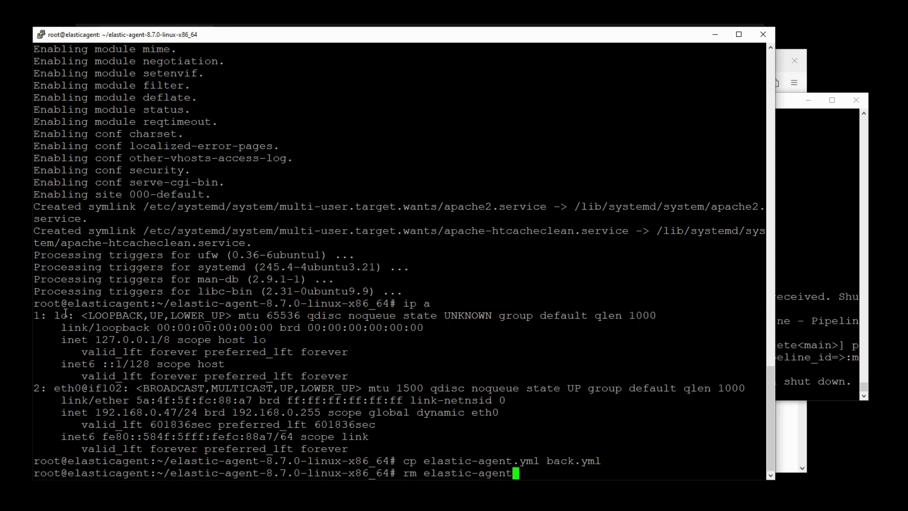
pyautogui.write('.y')
pyautogui.press('Tab')
pyautogui.press('Return')
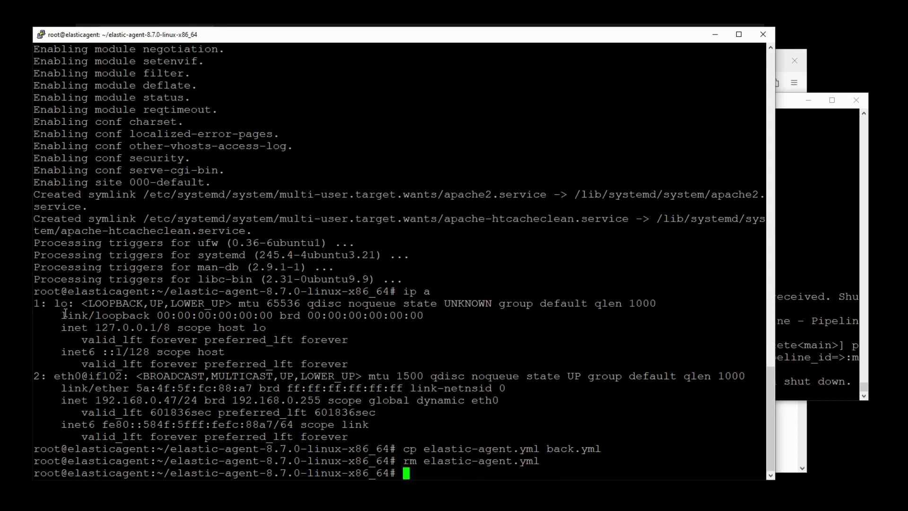
# - Create a new elastic-agent.yml in vi with paste mode on and paste in the standalone policy
pyautogui.write('vi ela')
pyautogui.press('Tab')
pyautogui.write('.yml')
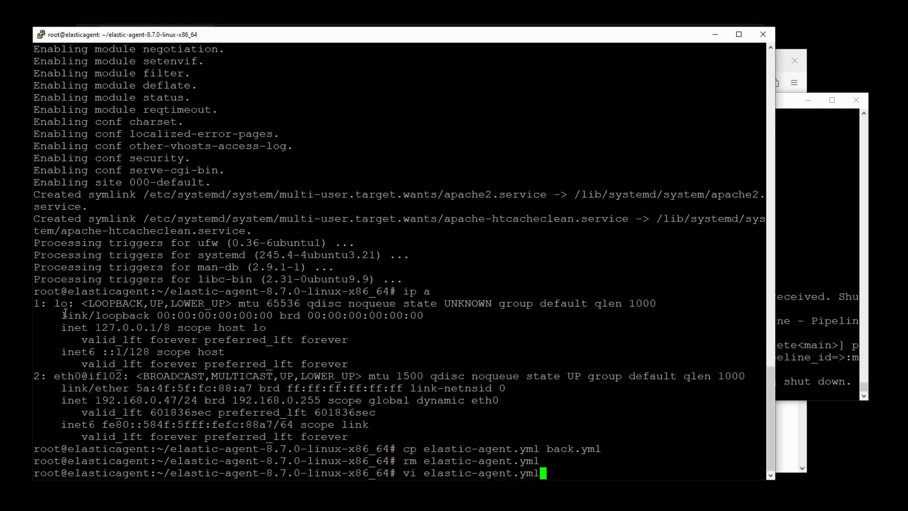
pyautogui.press('Return')
pyautogui.write(':set paste')
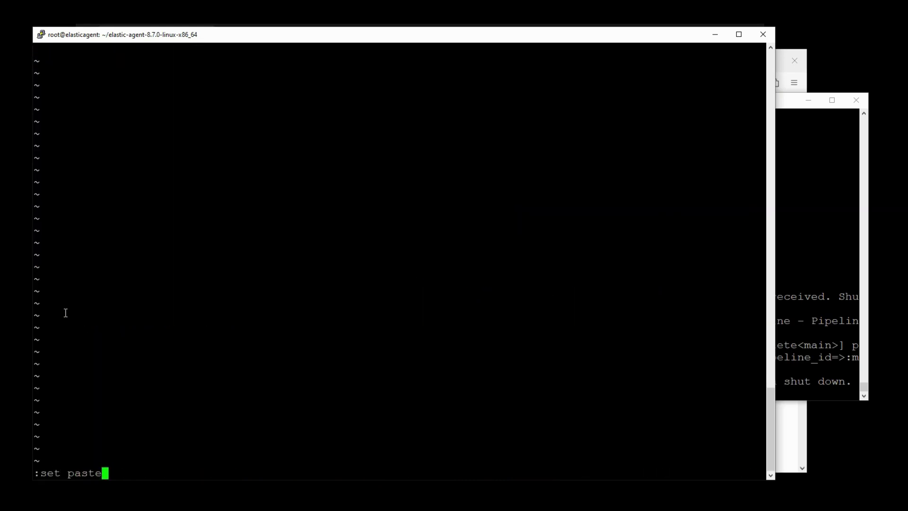
pyautogui.press('Return')
pyautogui.press('i')
pyautogui.rightClick(158, 297)
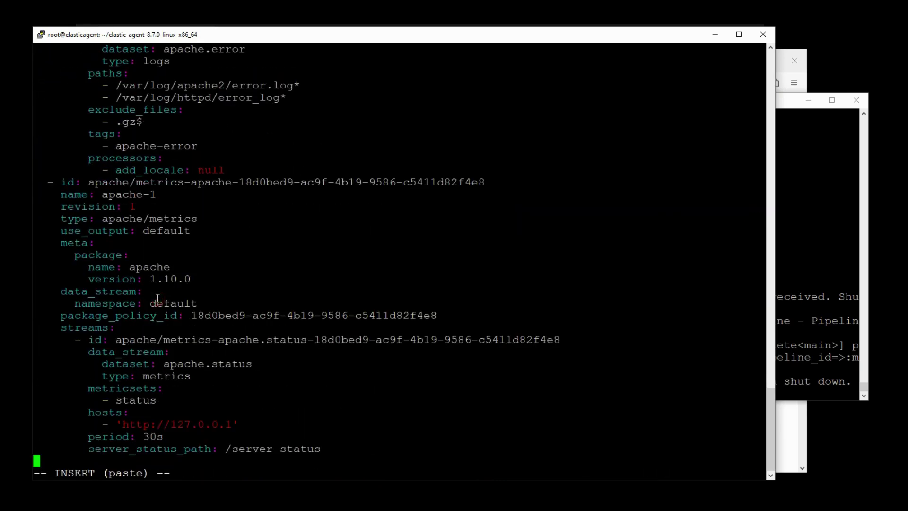
pyautogui.press('Escape')
pyautogui.write(':1')
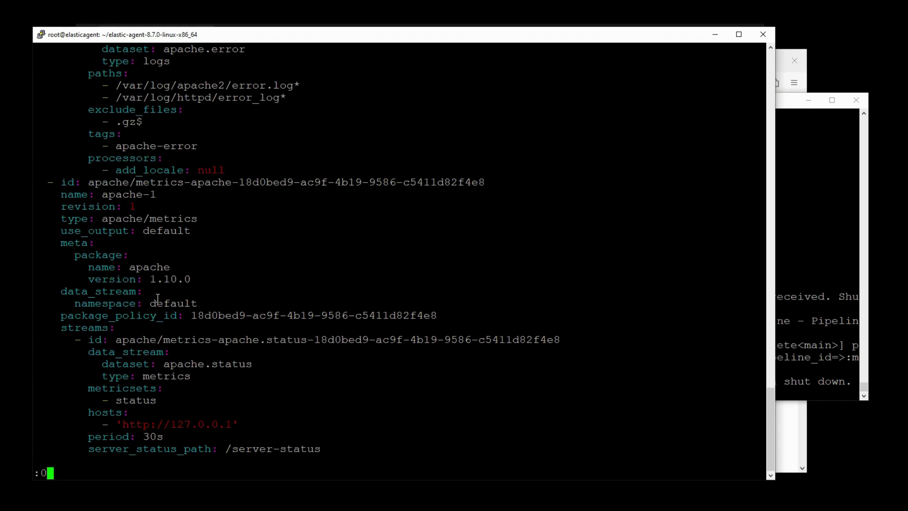
pyautogui.press('Return')
pyautogui.press('Down')
pyautogui.press('Down')
pyautogui.press('Down')
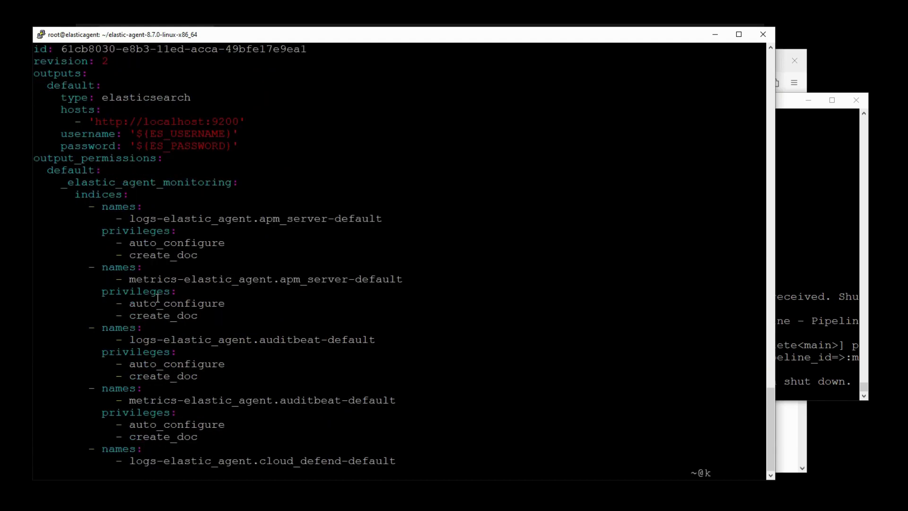
pyautogui.press('Down')
pyautogui.press('Down')
pyautogui.press('Down')
pyautogui.press('f')
pyautogui.press(':')
pyautogui.write('is')
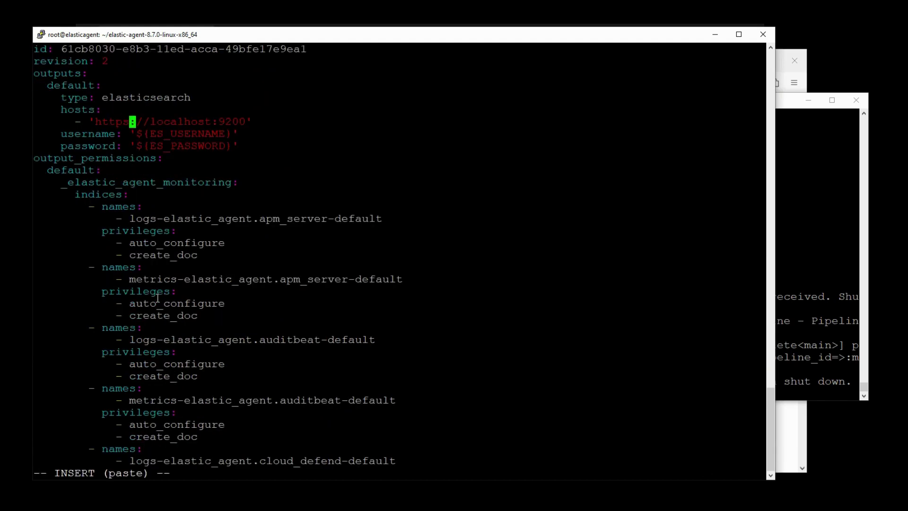
pyautogui.press('Escape')
pyautogui.press('w')
pyautogui.press('w')
pyautogui.press('v')
pyautogui.write('ec')
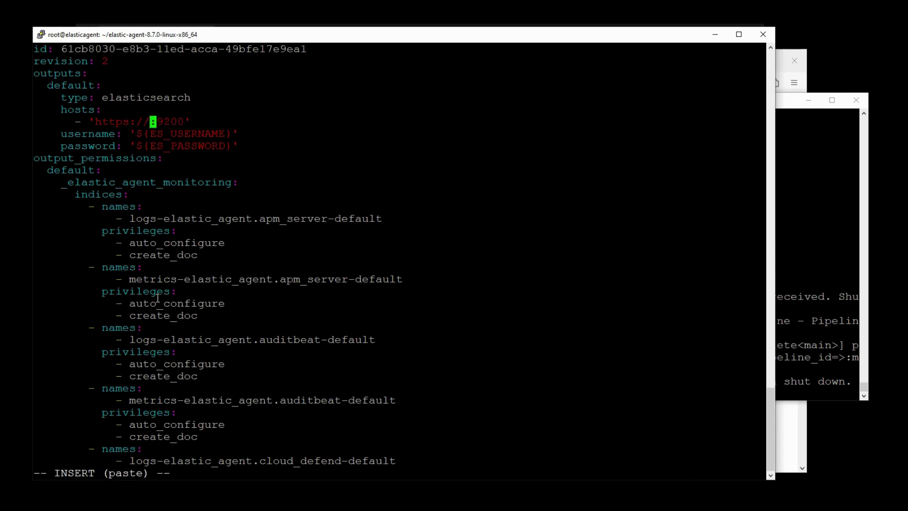
pyautogui.write('elastic.e')
pyautogui.write('vermight.net')
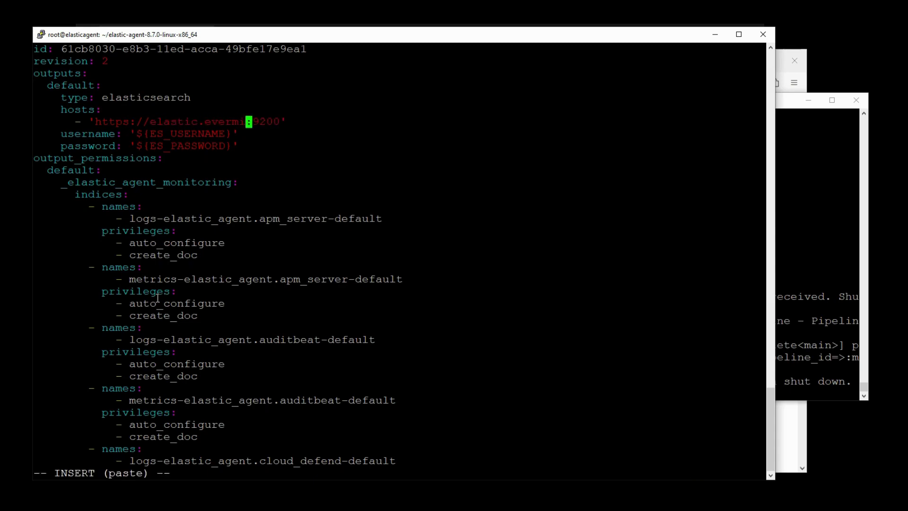
pyautogui.press('Escape')
# - Replace the username placeholder with elastic
pyautogui.press('j')
pyautogui.press('F')
pyautogui.press('{')
pyautogui.press('h')
pyautogui.press('v')
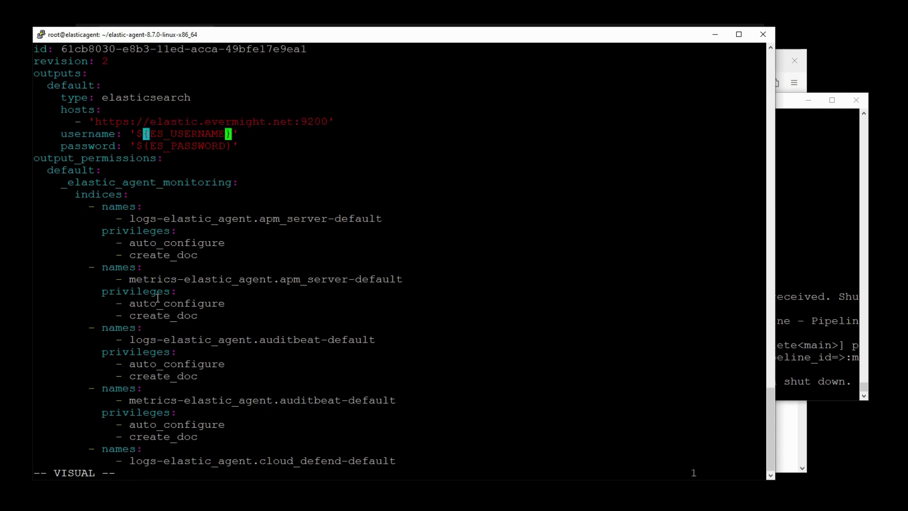
pyautogui.press('%')
pyautogui.write('celastic')
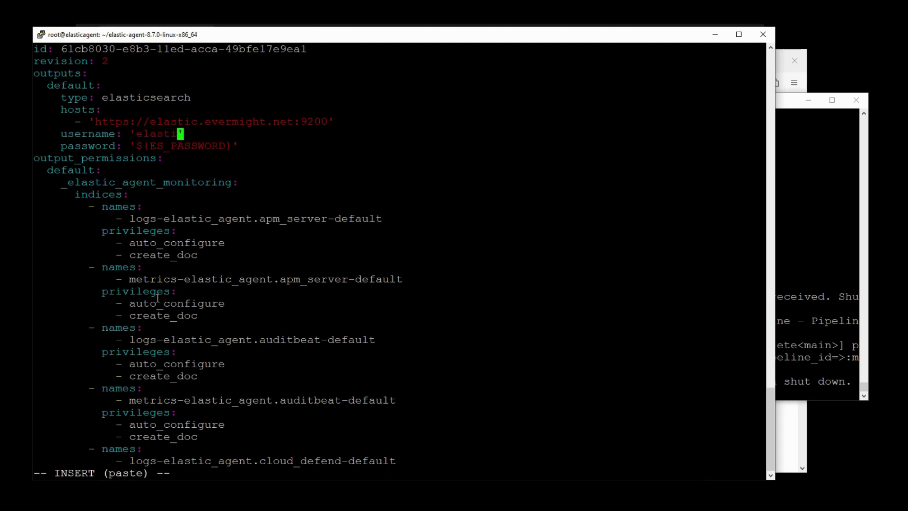
pyautogui.press('Escape')
# - Replace the password placeholder with the account password and save the file with :w
pyautogui.press('j')
pyautogui.press('h')
pyautogui.press('h')
pyautogui.press('F')
pyautogui.press('{')
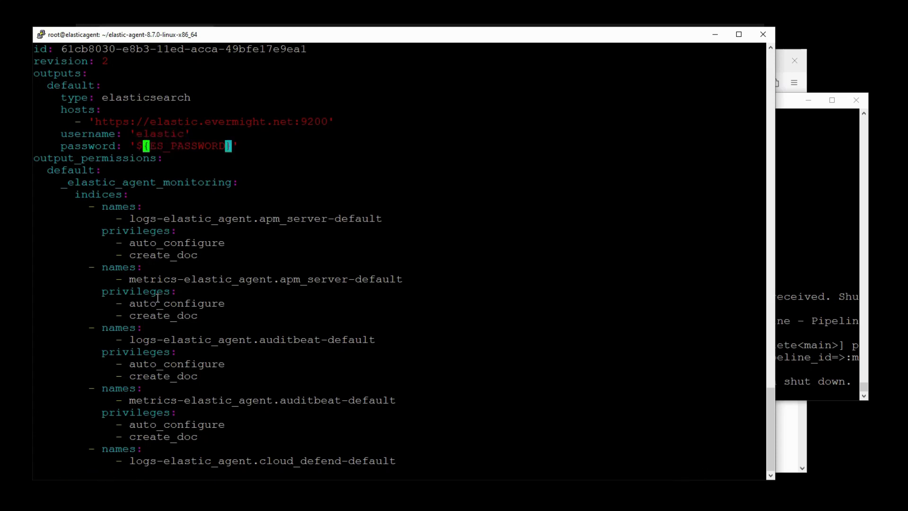
pyautogui.press('h')
pyautogui.press('v')
pyautogui.press('%')
pyautogui.write('cABCD1234')
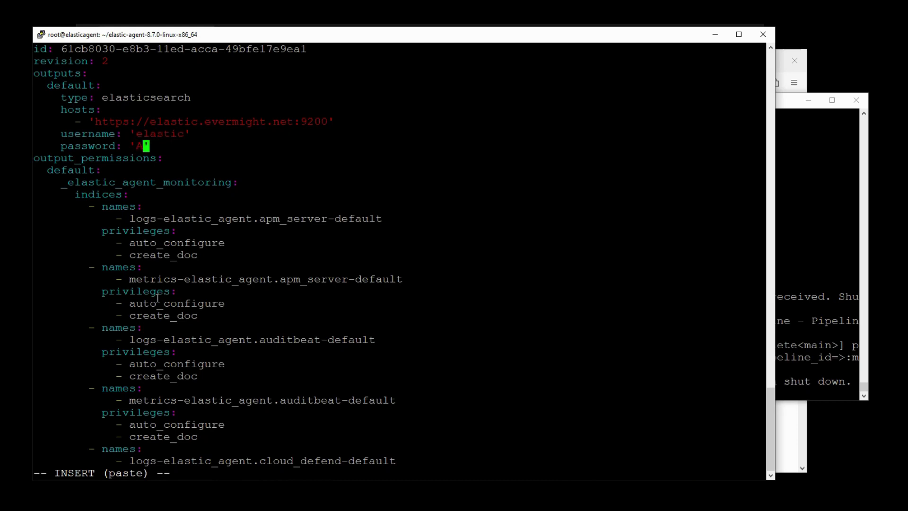
pyautogui.press('Escape')
pyautogui.write(':w')
pyautogui.press('Return')
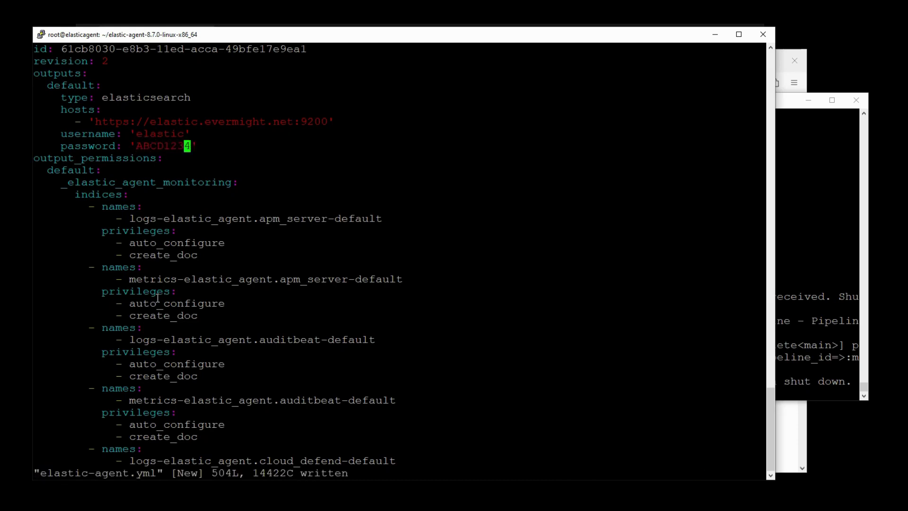
pyautogui.press('j')
pyautogui.press('j')
pyautogui.press('j')
pyautogui.press('j')
pyautogui.press('j')
pyautogui.press('j')
pyautogui.press('j')
pyautogui.press('j')
pyautogui.press('j')
pyautogui.press('j')
pyautogui.press('j')
pyautogui.press('j')
pyautogui.press('j')
pyautogui.press('j')
pyautogui.press('j')
pyautogui.press('j')
pyautogui.press('j')
pyautogui.press('j')
pyautogui.press('j')
pyautogui.press('j')
pyautogui.press('j')
pyautogui.press('j')
pyautogui.press('j')
pyautogui.press('j')
pyautogui.press('j')
pyautogui.press('j')
pyautogui.press('j')
pyautogui.press('j')
pyautogui.press('j')
pyautogui.press('j')
pyautogui.press('j')
pyautogui.press('j')
pyautogui.press('j')
pyautogui.press('j')
pyautogui.press('j')
pyautogui.press('j')
pyautogui.press('j')
pyautogui.press('j')
pyautogui.press('j')
pyautogui.press('j')
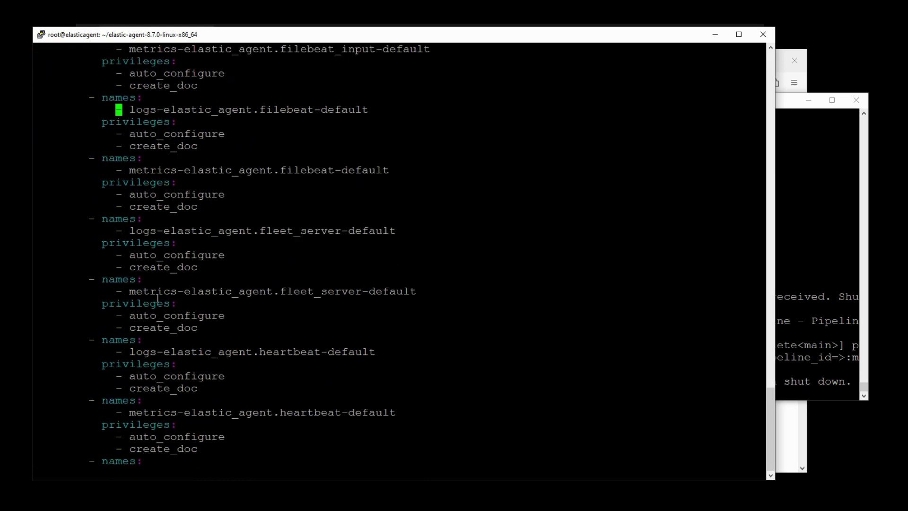
pyautogui.press('j')
pyautogui.press('j')
pyautogui.press('j')
pyautogui.press('j')
pyautogui.press('j')
pyautogui.press('j')
pyautogui.press('j')
pyautogui.press('j')
pyautogui.press('j')
pyautogui.press('j')
pyautogui.press('j')
pyautogui.press('j')
pyautogui.press('j')
pyautogui.press('j')
pyautogui.press('j')
pyautogui.press('j')
pyautogui.press('j')
pyautogui.press('j')
pyautogui.press('j')
pyautogui.press('j')
pyautogui.press('j')
pyautogui.press('j')
pyautogui.press('j')
pyautogui.press('j')
pyautogui.press('j')
pyautogui.press('j')
pyautogui.press('j')
pyautogui.press('j')
pyautogui.press('j')
pyautogui.press('j')
pyautogui.press('j')
pyautogui.press('j')
pyautogui.press('j')
pyautogui.press('j')
pyautogui.press('j')
pyautogui.press('j')
pyautogui.press('j')
pyautogui.press('j')
pyautogui.press('j')
pyautogui.press('j')
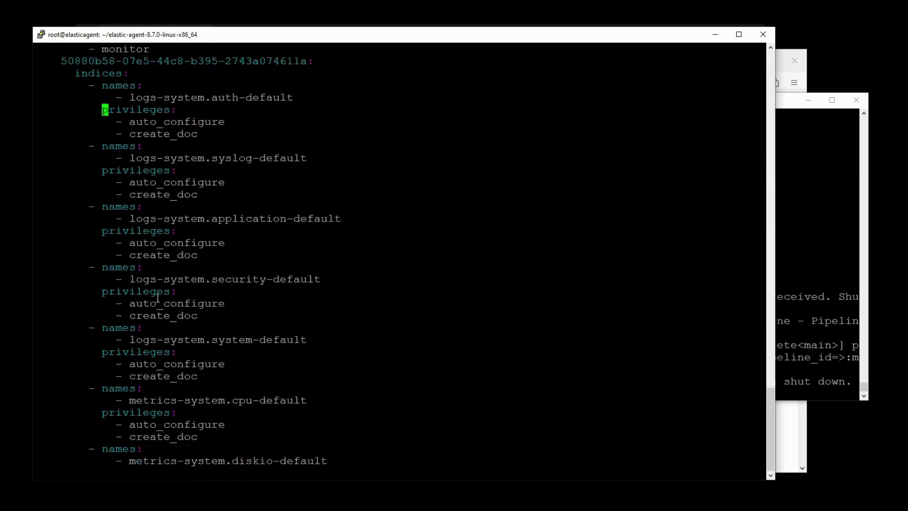
pyautogui.press('j')
pyautogui.press('j')
pyautogui.press('j')
pyautogui.press('j')
pyautogui.press('j')
pyautogui.press('j')
pyautogui.press('j')
pyautogui.press('j')
pyautogui.press('j')
pyautogui.press('j')
pyautogui.press('j')
pyautogui.press('j')
pyautogui.press('j')
pyautogui.press('j')
pyautogui.press('j')
pyautogui.press('j')
pyautogui.press('j')
pyautogui.press('j')
pyautogui.press('j')
pyautogui.press('j')
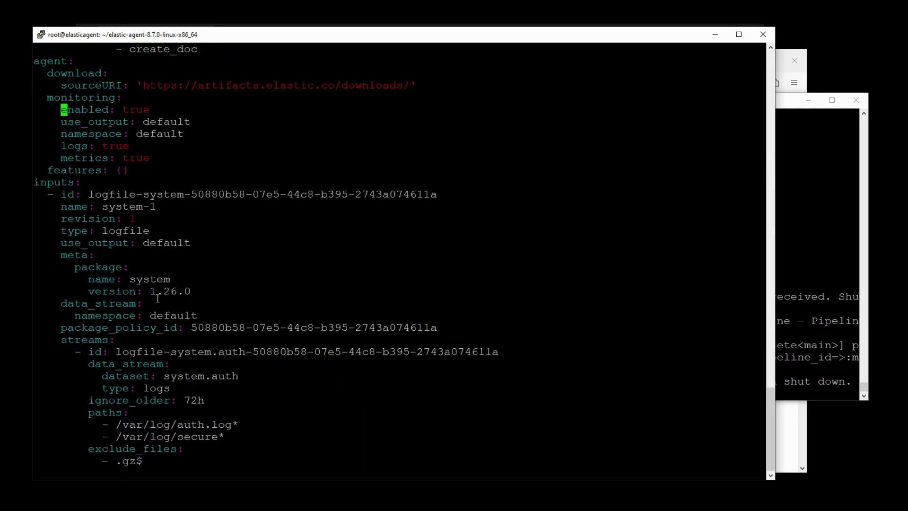
pyautogui.press('j')
pyautogui.press('j')
pyautogui.press('j')
pyautogui.press('j')
pyautogui.press('j')
pyautogui.press('j')
pyautogui.press('j')
pyautogui.press('j')
pyautogui.press('j')
pyautogui.press('j')
pyautogui.press('j')
pyautogui.press('j')
pyautogui.press('j')
pyautogui.press('j')
pyautogui.press('j')
pyautogui.press('k')
pyautogui.press('k')
pyautogui.press('k')
pyautogui.press('k')
pyautogui.press('k')
pyautogui.press('k')
pyautogui.press('k')
pyautogui.press('k')
pyautogui.press('k')
pyautogui.press('k')
pyautogui.press('k')
pyautogui.press('k')
pyautogui.press('k')
pyautogui.press('k')
pyautogui.press('k')
pyautogui.press('k')
pyautogui.press('k')
pyautogui.press('k')
pyautogui.press('k')
pyautogui.press('k')
pyautogui.press('j')
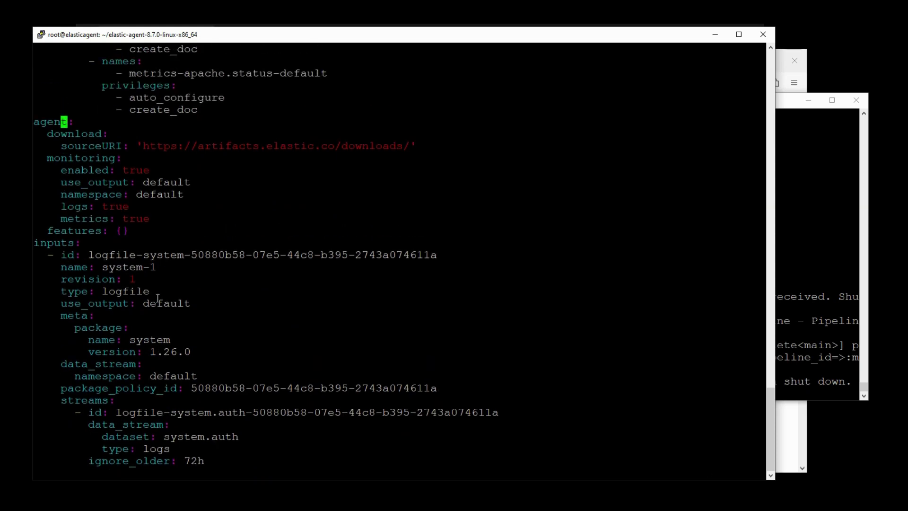
pyautogui.press('j')
pyautogui.press('j')
pyautogui.press('j')
pyautogui.press('j')
pyautogui.press('j')
pyautogui.press('j')
pyautogui.press('j')
pyautogui.press('j')
pyautogui.press('j')
pyautogui.press('j')
pyautogui.press('j')
pyautogui.press('j')
pyautogui.press('j')
pyautogui.press('j')
pyautogui.press('j')
pyautogui.press('j')
pyautogui.hotkey('ctrl', 'f')
pyautogui.press('j')
pyautogui.press('j')
pyautogui.press('j')
pyautogui.press('j')
pyautogui.press('j')
pyautogui.press('j')
pyautogui.press('j')
pyautogui.press('j')
pyautogui.press('j')
pyautogui.press('j')
pyautogui.press('j')
pyautogui.press('j')
pyautogui.press('j')
pyautogui.press('j')
pyautogui.press('j')
pyautogui.press('j')
pyautogui.press('j')
pyautogui.press('j')
pyautogui.press('j')
pyautogui.press('j')
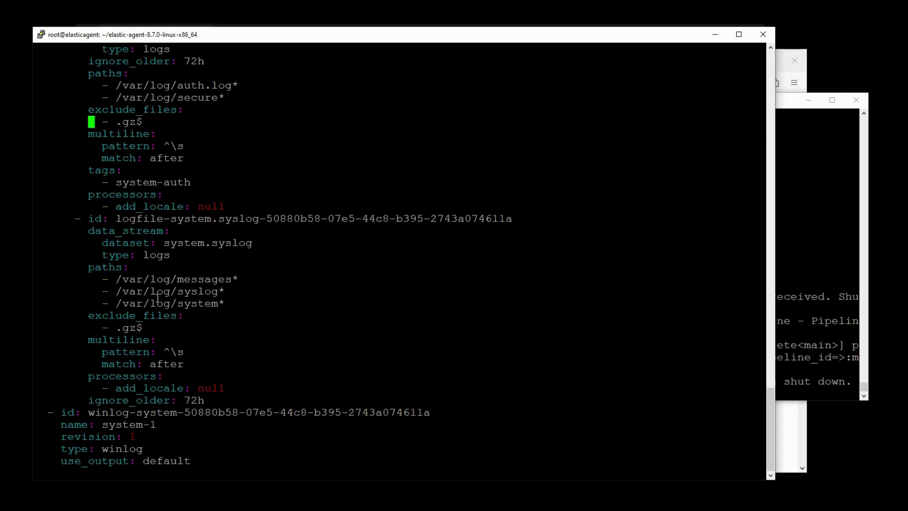
pyautogui.press('j')
pyautogui.press('j')
pyautogui.press('j')
pyautogui.press('j')
pyautogui.press('j')
pyautogui.press('j')
pyautogui.press('j')
pyautogui.press('j')
pyautogui.press('j')
pyautogui.press('j')
pyautogui.press('j')
pyautogui.press('j')
pyautogui.press('j')
pyautogui.press('j')
pyautogui.press('j')
pyautogui.press('j')
pyautogui.press('j')
pyautogui.press('j')
pyautogui.press('j')
pyautogui.press('j')
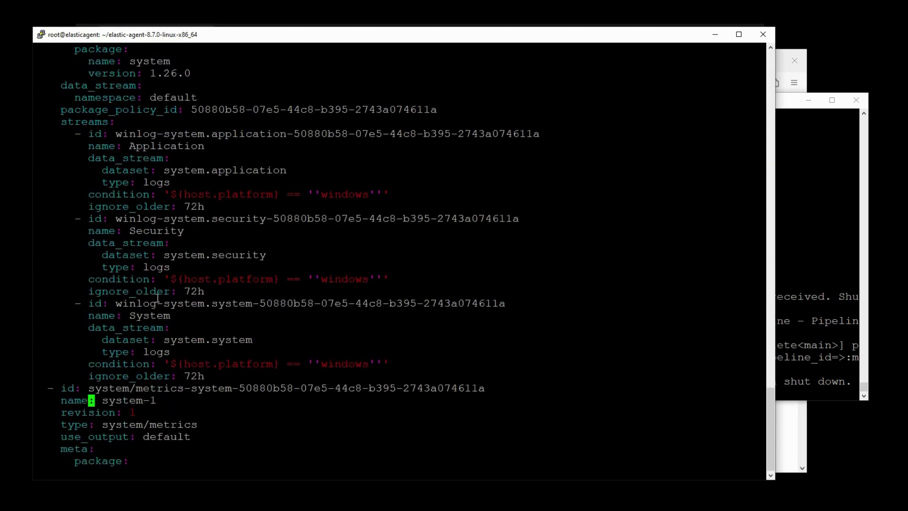
pyautogui.press('pagedown')
pyautogui.press('pagedown')
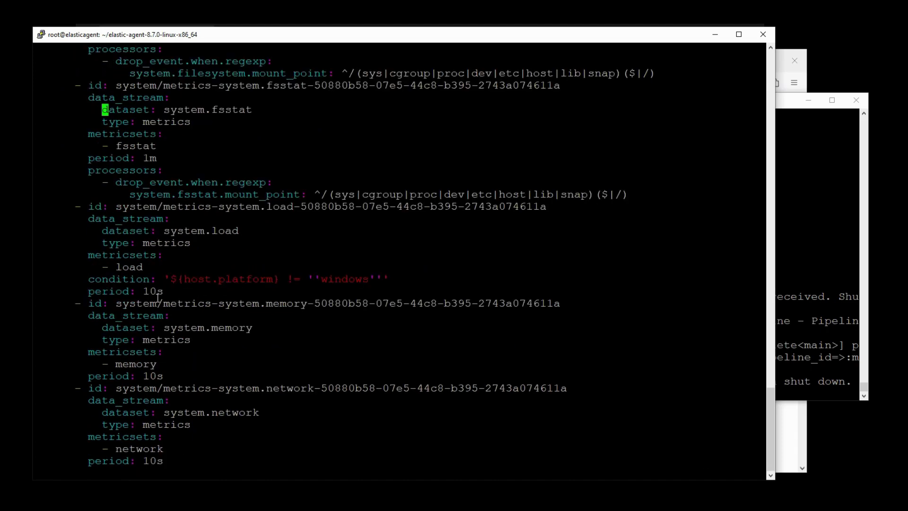
pyautogui.press('pagedown')
pyautogui.press('pagedown')
pyautogui.press('pagedown')
pyautogui.press('pagedown')
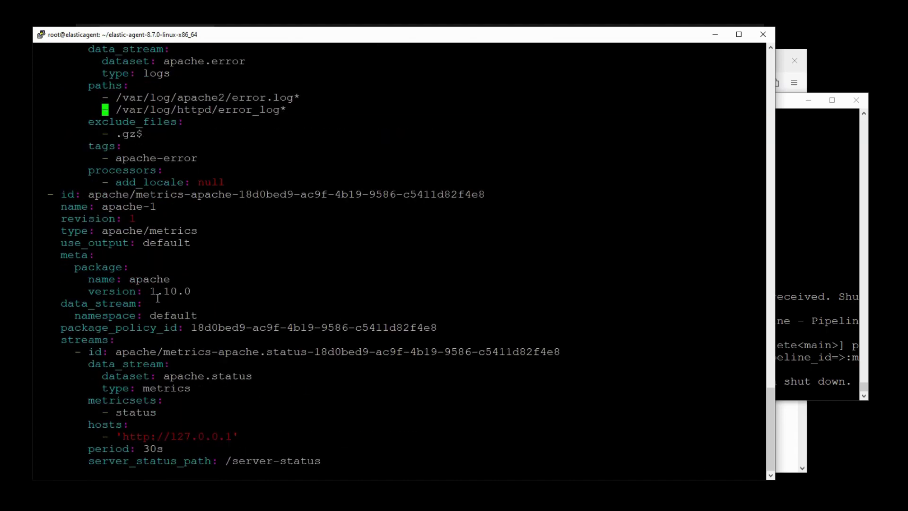
pyautogui.press('pageup')
pyautogui.press('Down')
pyautogui.press('Down')
pyautogui.press('Down')
pyautogui.press('Down')
pyautogui.press('Down')
pyautogui.press('Down')
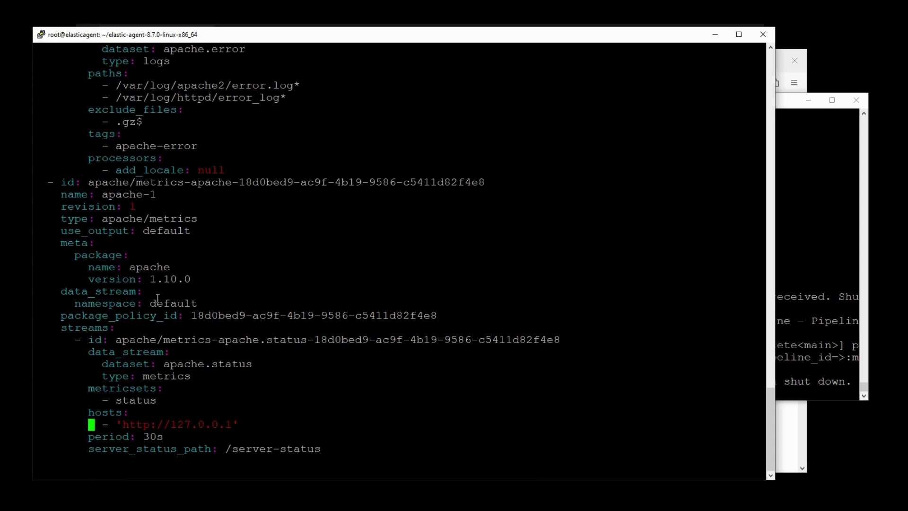
# - Quit vi and remove any existing agent with ./elastic-agent uninstall
pyautogui.write(':q')
pyautogui.press('Return')
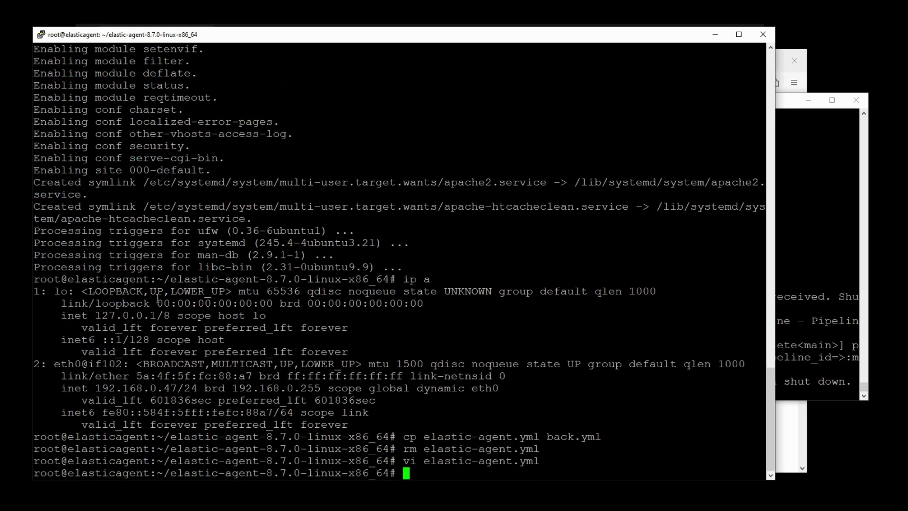
pyautogui.write('./elastic-agent ')
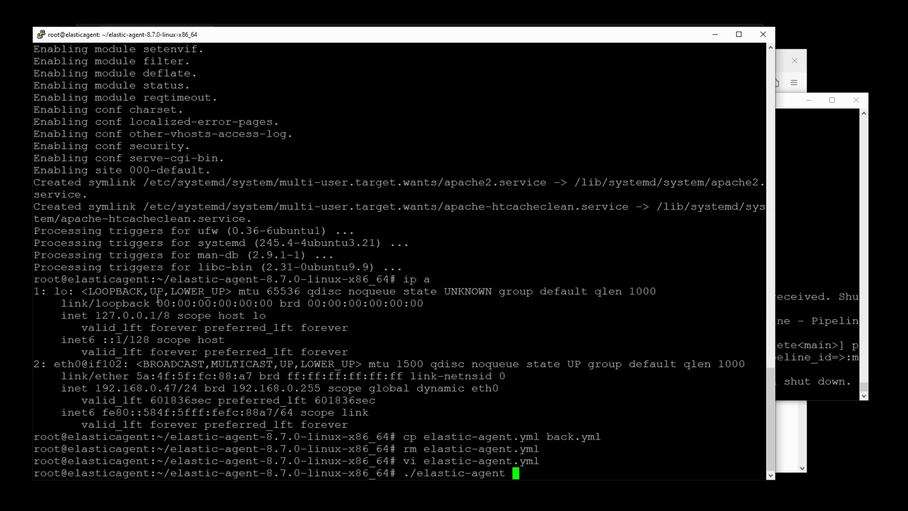
pyautogui.write('uninstall')
pyautogui.press('Return')
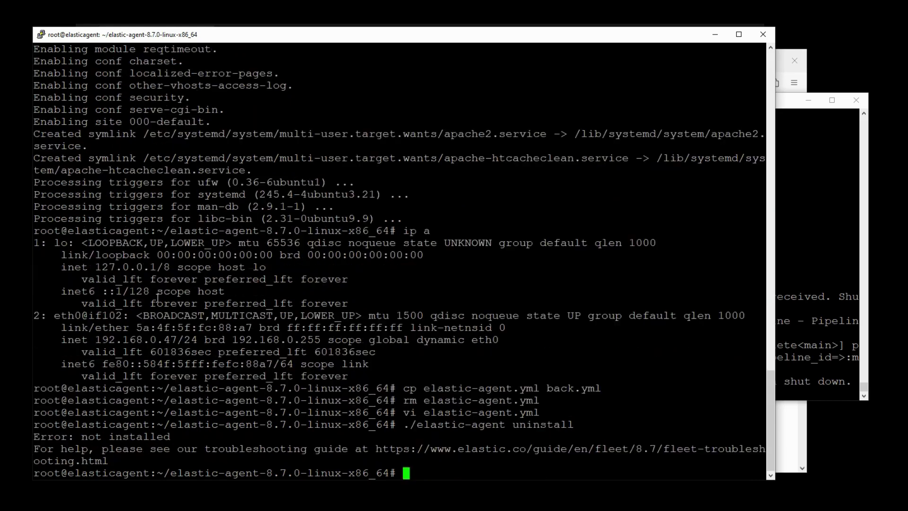
# - Run ./elastic-agent install, answering Y to continue and n to Fleet enrollment
pyautogui.press('Up')
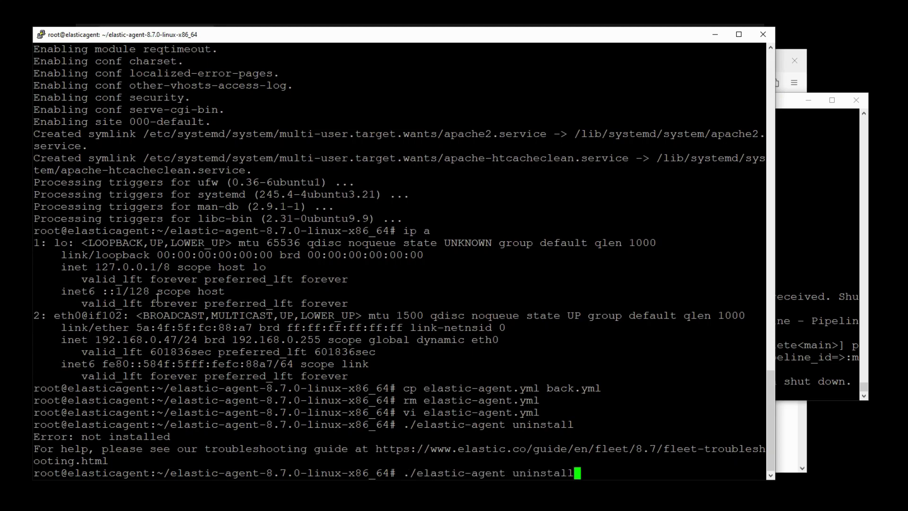
pyautogui.press('Left')
pyautogui.press('Left')
pyautogui.press('Left')
pyautogui.press('Left')
pyautogui.press('Left')
pyautogui.press('Left')
pyautogui.press('Left')
pyautogui.press('BackSpace')
pyautogui.press('BackSpace')
pyautogui.press('Return')
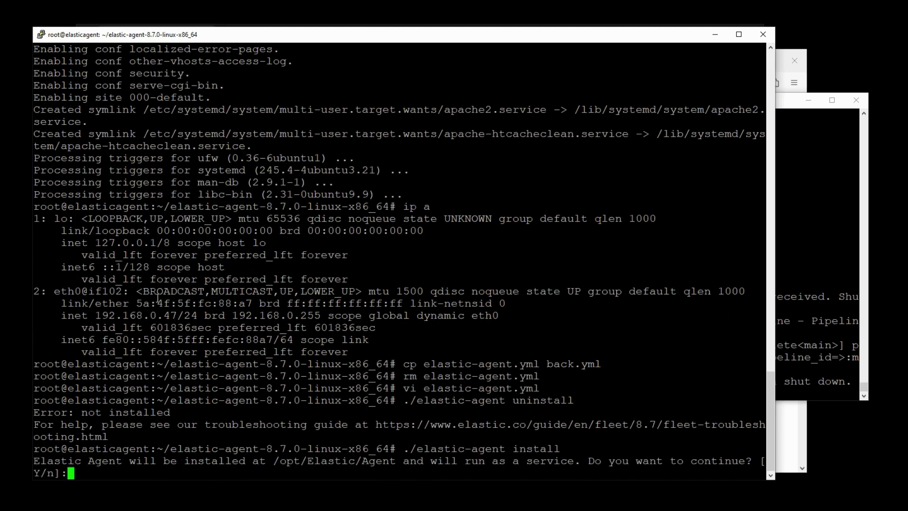
pyautogui.write('Y')
pyautogui.press('Return')
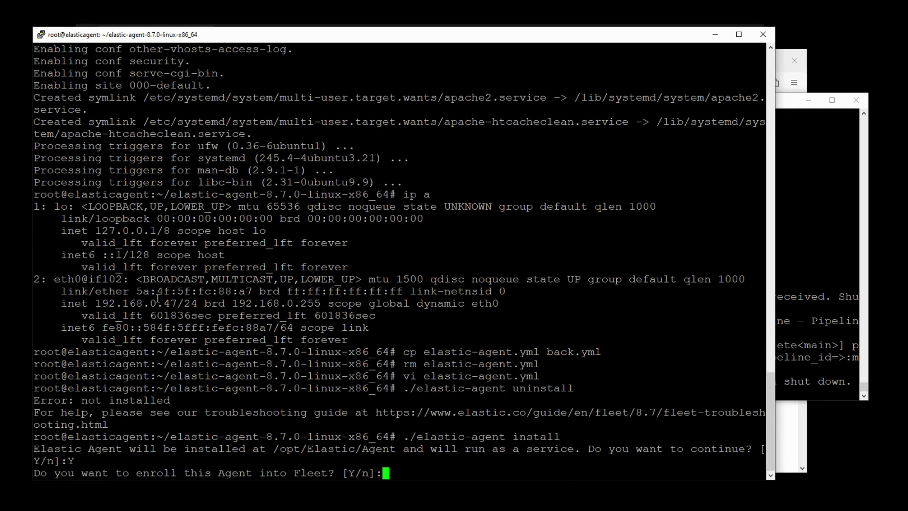
pyautogui.write('n')
pyautogui.press('Return')
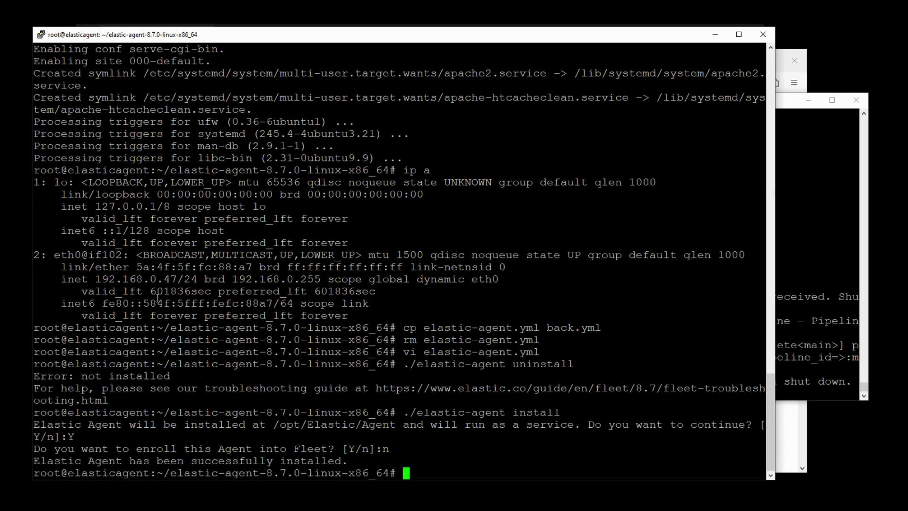
# - From the integration's Assets, open the Metrics Apache and Logs Apache dashboards in new tabs
pyautogui.hotkey('alt', 'Tab')
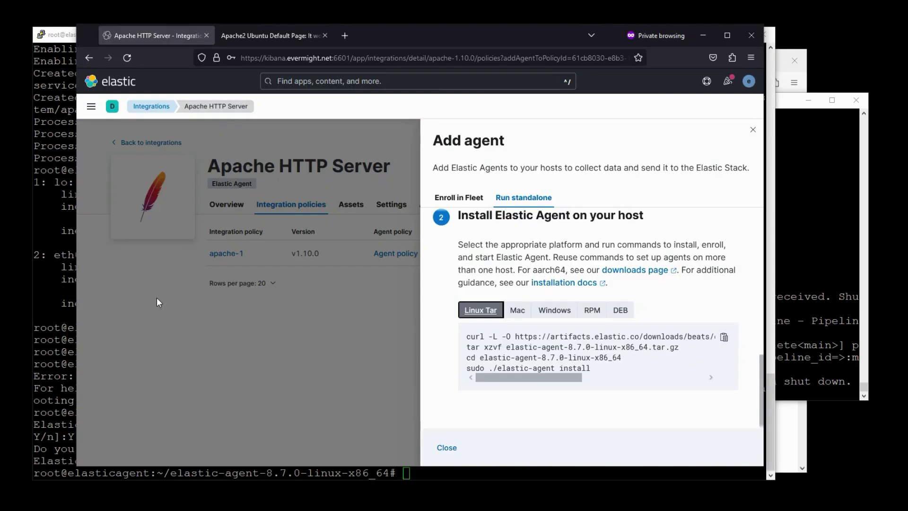
pyautogui.click(440, 444)
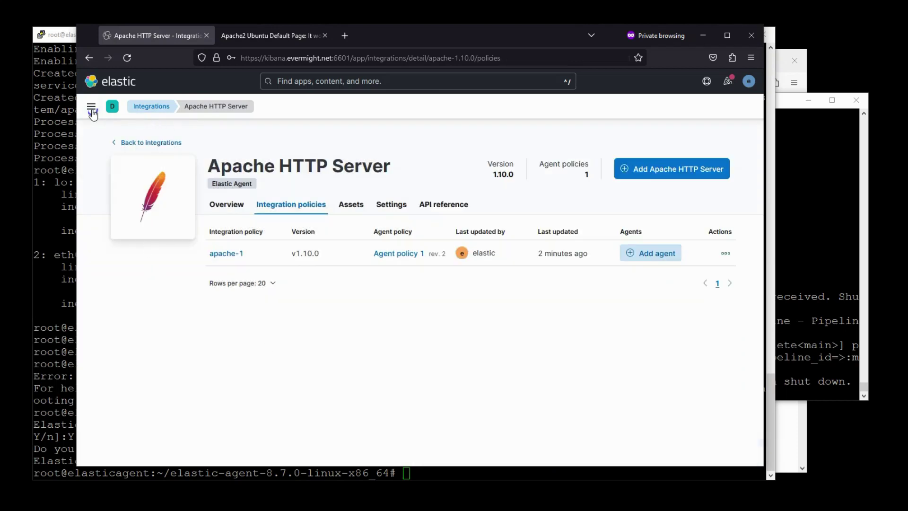
pyautogui.click(354, 211)
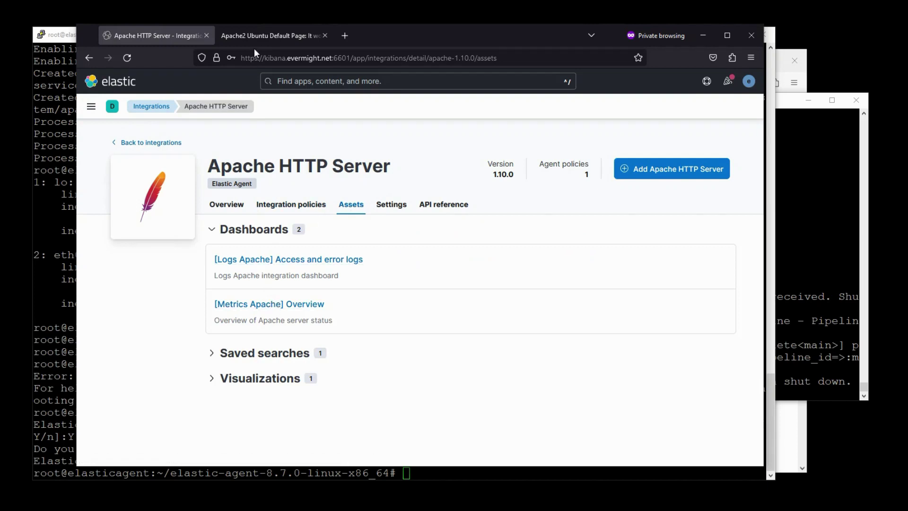
pyautogui.rightClick(292, 305)
pyautogui.rightClick(293, 306)
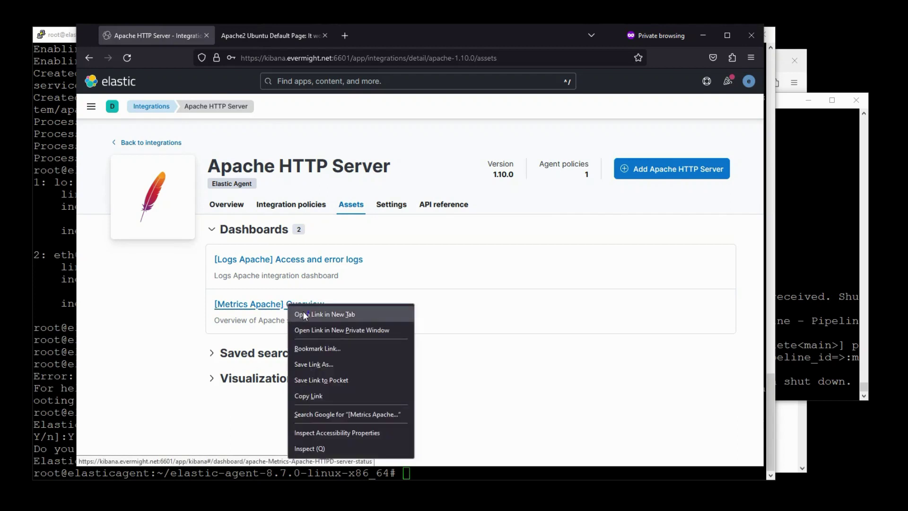
pyautogui.click(316, 314)
pyautogui.rightClick(268, 264)
pyautogui.click(293, 270)
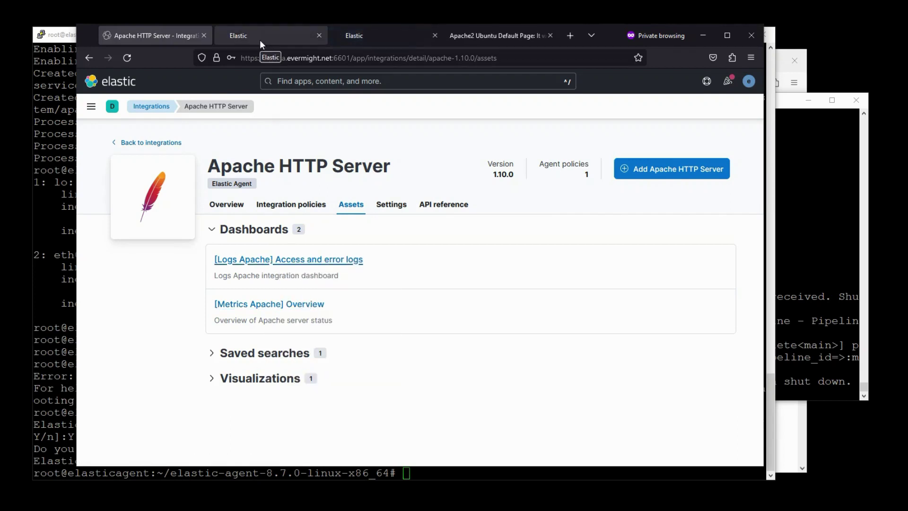
# - Reload the Apache default page and check the Metrics Apache dashboard (3 accesses, 8.0KB egress)
pyautogui.click(456, 42)
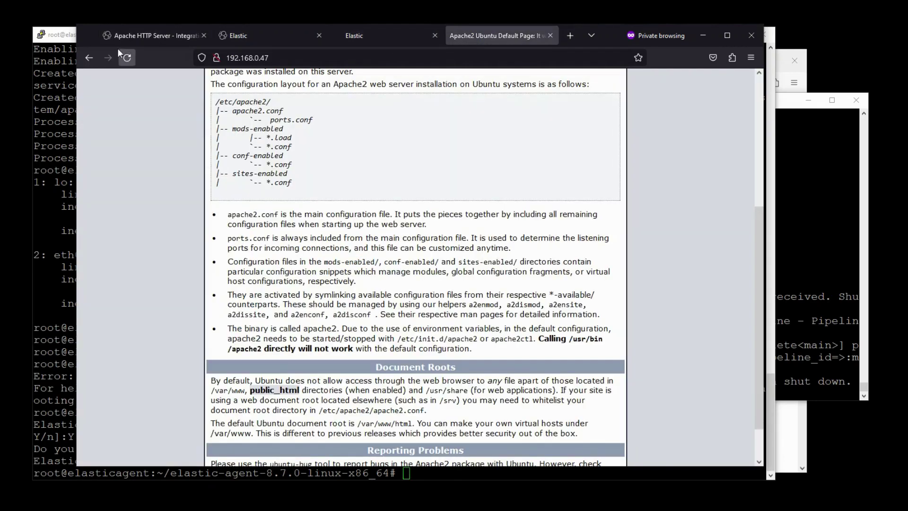
pyautogui.click(126, 58)
pyautogui.click(259, 39)
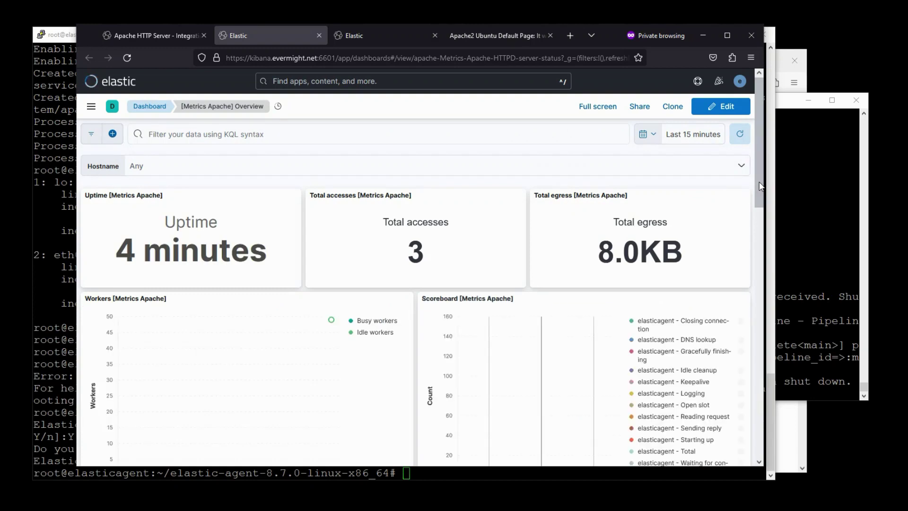
pyautogui.moveTo(759, 190)
pyautogui.mouseDown()
pyautogui.moveTo(757, 322)
pyautogui.moveTo(758, 189)
pyautogui.mouseUp()
# - Review the Logs Apache dashboard's 200 and 404 responses and pan its Unique IPs map north
pyautogui.click(355, 35)
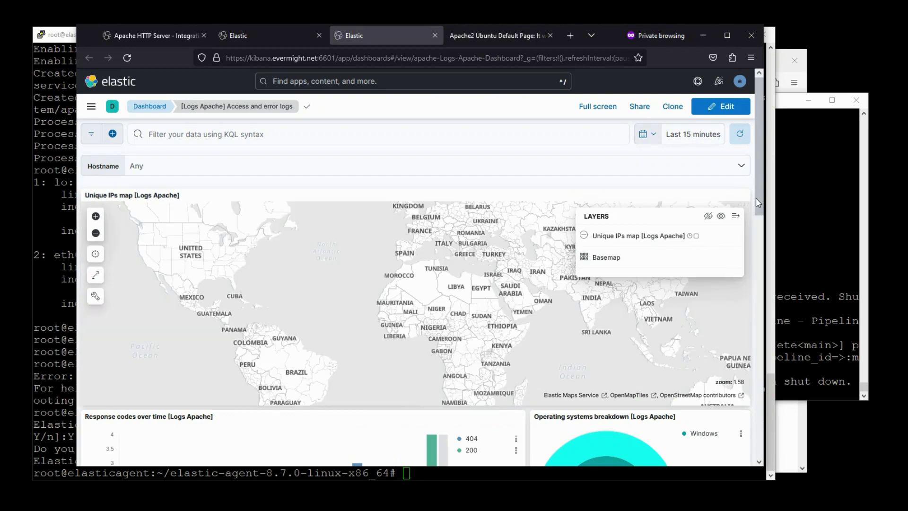
pyautogui.moveTo(758, 203)
pyautogui.mouseDown()
pyautogui.moveTo(762, 345)
pyautogui.moveTo(759, 203)
pyautogui.mouseUp()
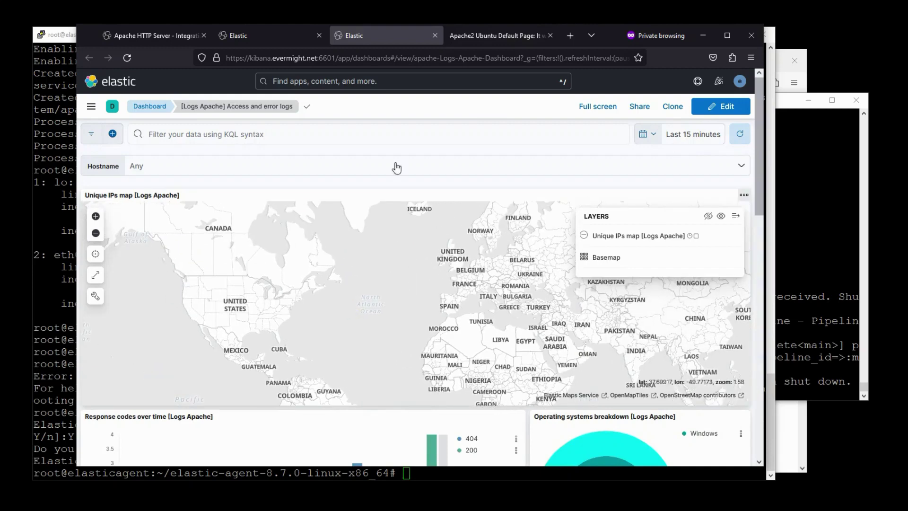
pyautogui.hotkey('ctrl', 'Tab')
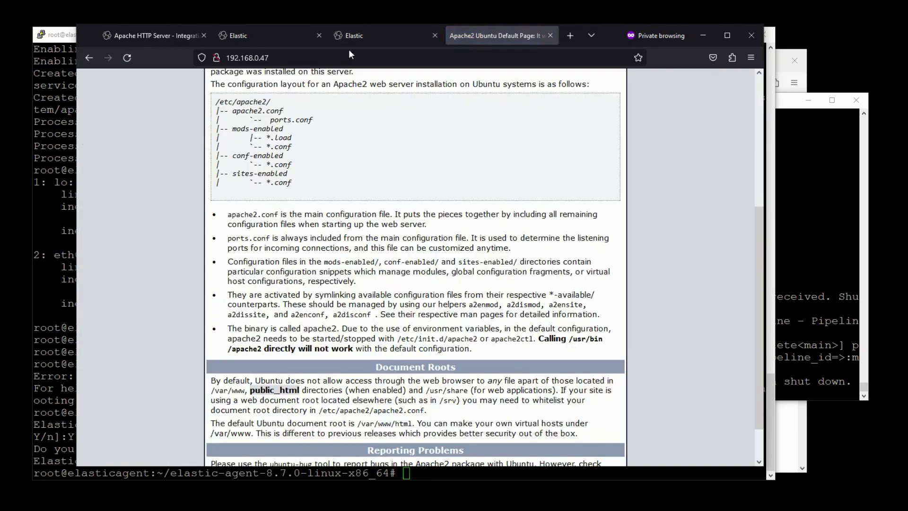
pyautogui.click(354, 38)
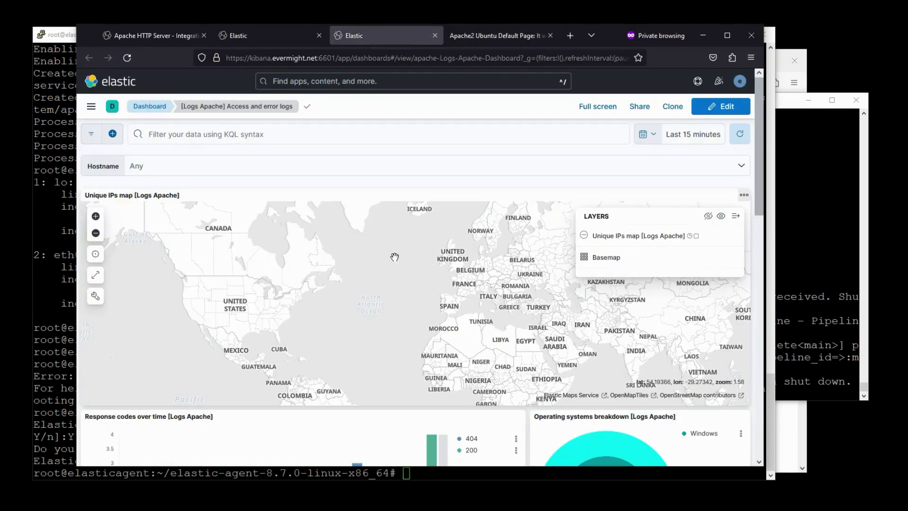
pyautogui.moveTo(394, 256); pyautogui.dragTo(392, 311)
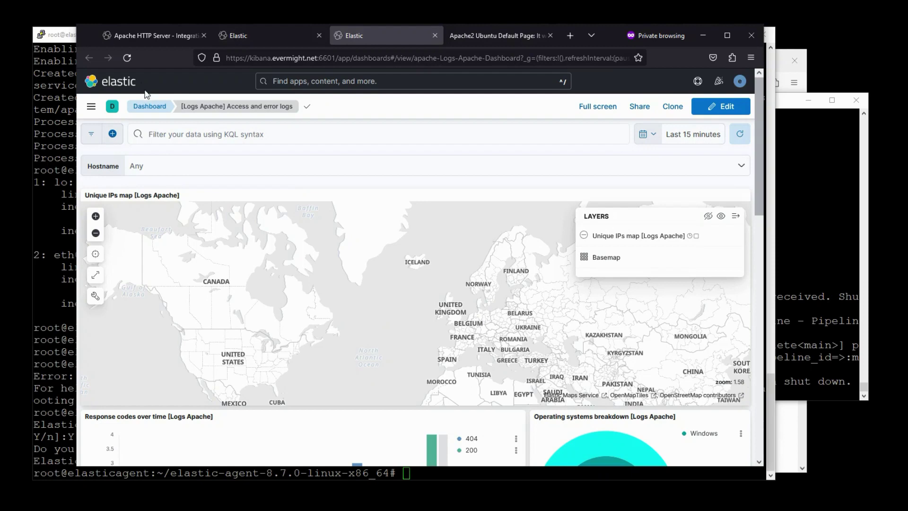
pyautogui.click(142, 36)
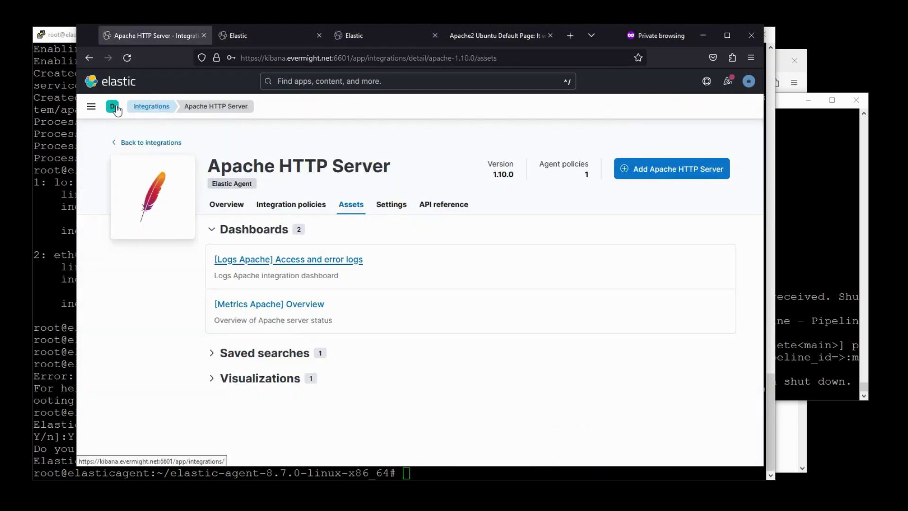
# - Go to Stack Management > Index Management and show the Data Streams list
pyautogui.click(92, 107)
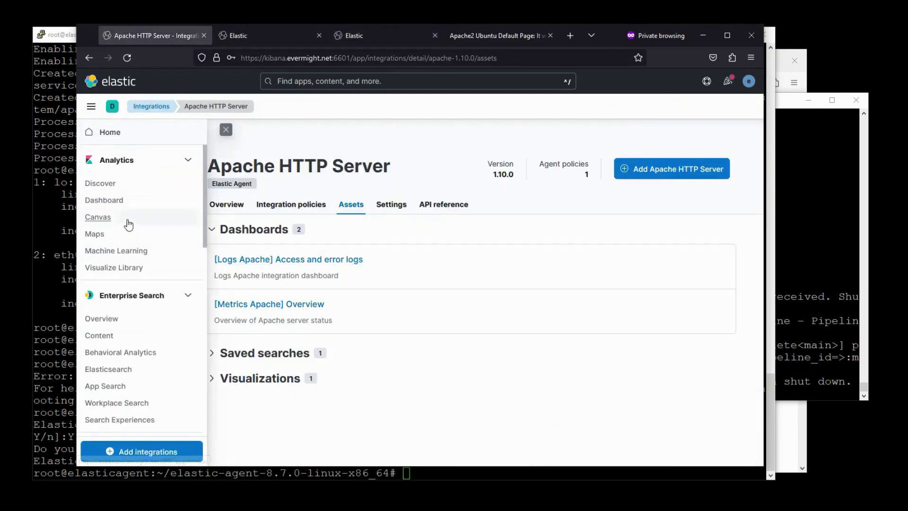
pyautogui.scroll(-10, 208, 214)
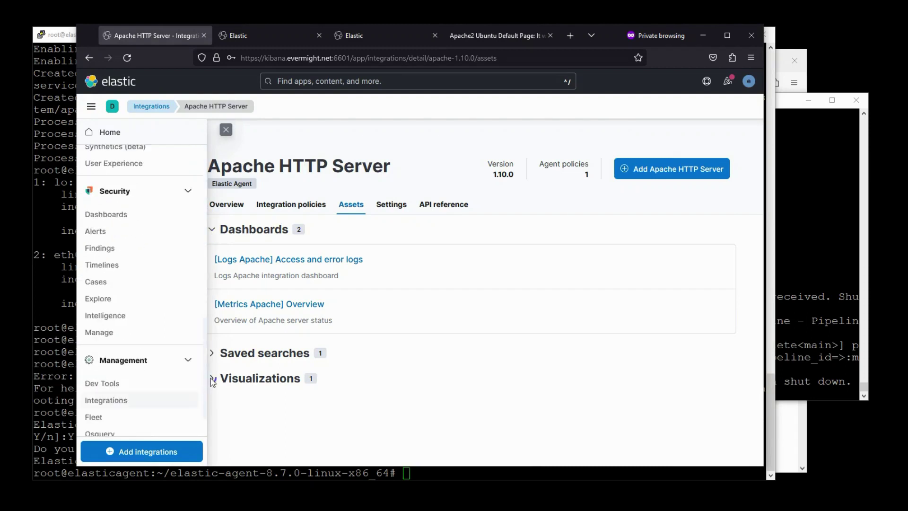
pyautogui.click(137, 424)
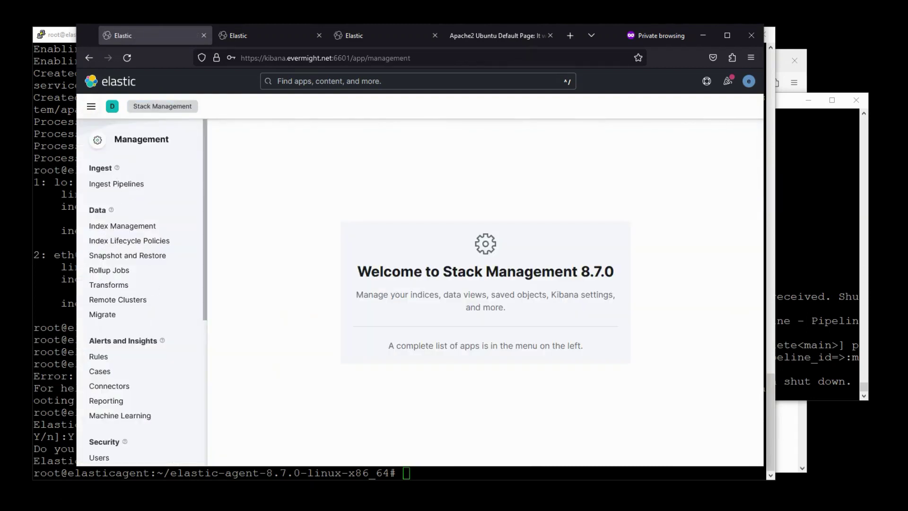
pyautogui.click(122, 226)
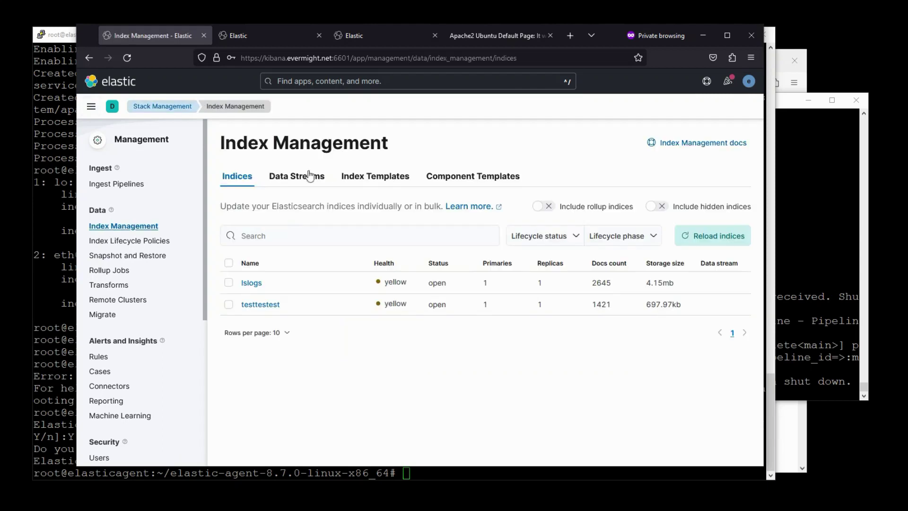
pyautogui.click(285, 178)
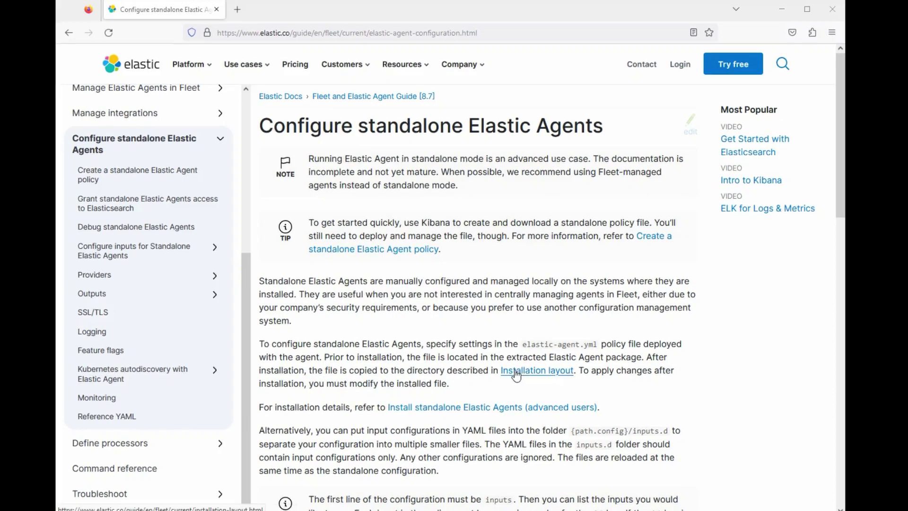
# - Open the Installation layout docs in a new tab and view the Linux and Windows agent paths
pyautogui.rightClick(516, 374)
pyautogui.click(535, 379)
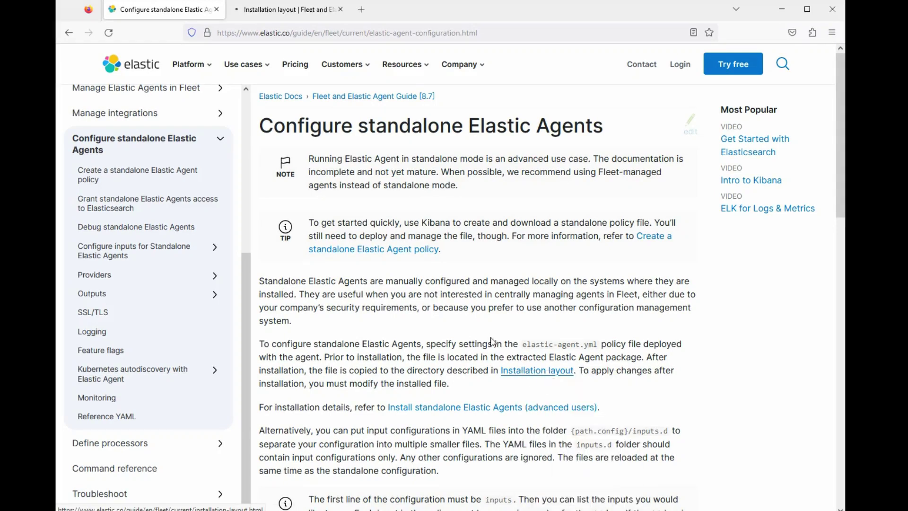
pyautogui.click(268, 10)
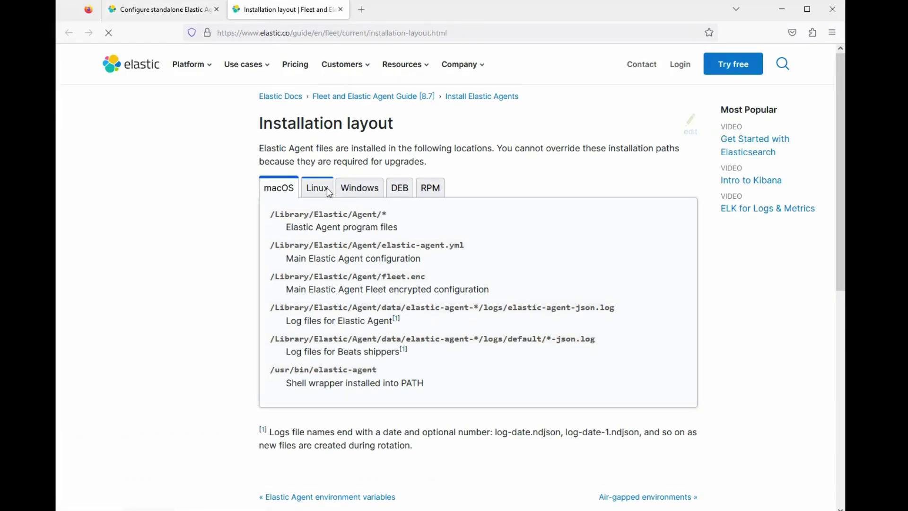
pyautogui.click(327, 186)
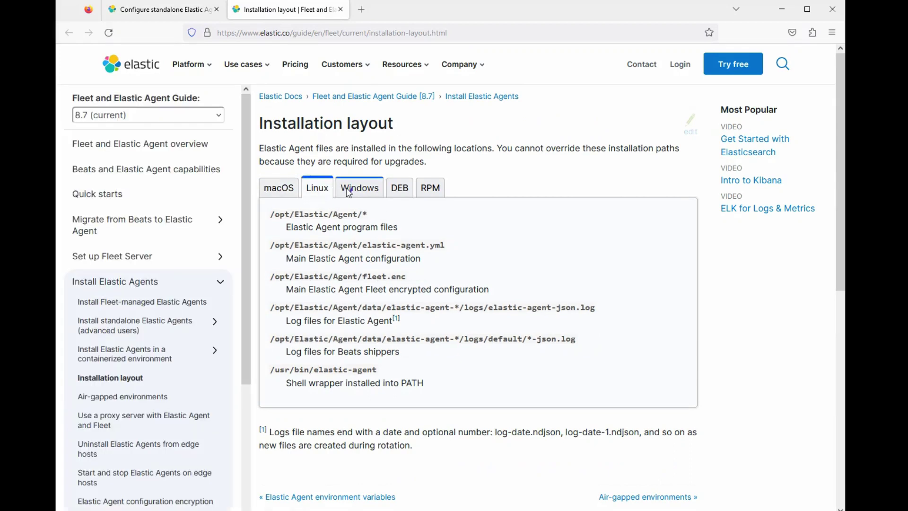
pyautogui.click(349, 191)
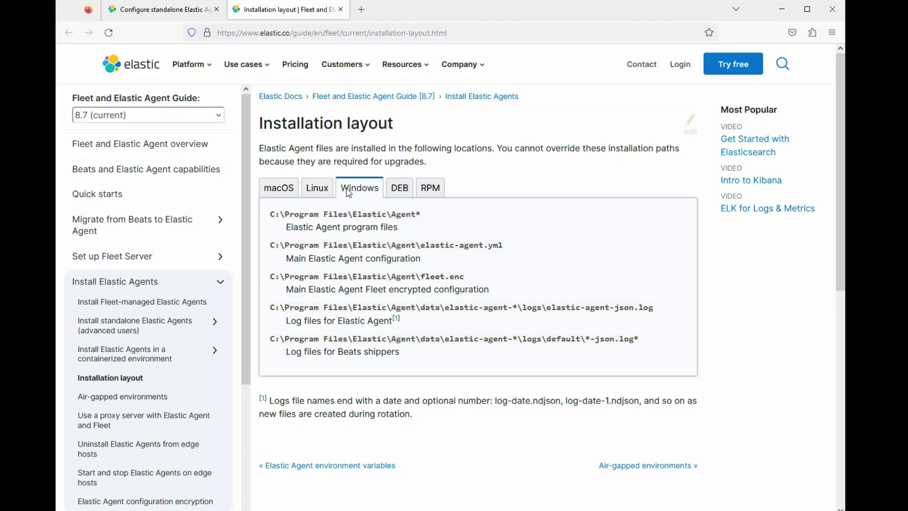